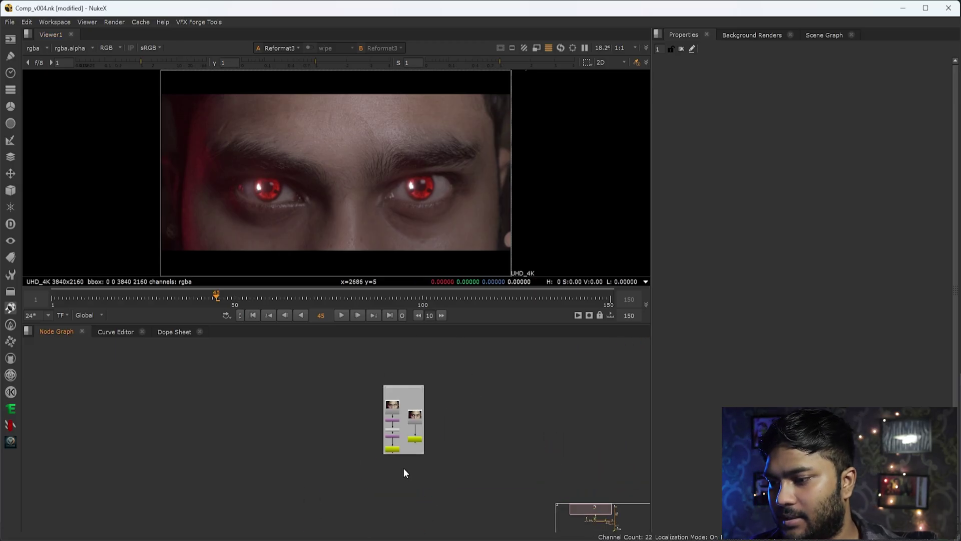
View the original Read1 plate and the Transform1 output to compare the framing.
{"action": "scroll", "coordinate": [396, 412], "scroll_direction": "up", "scroll_amount": 10}
{"action": "scroll", "coordinate": [361, 406], "scroll_direction": "down", "scroll_amount": 2}
{"action": "left_click_drag", "start_coordinate": [274, 357], "coordinate": [308, 460]}
{"action": "key", "text": "1"}
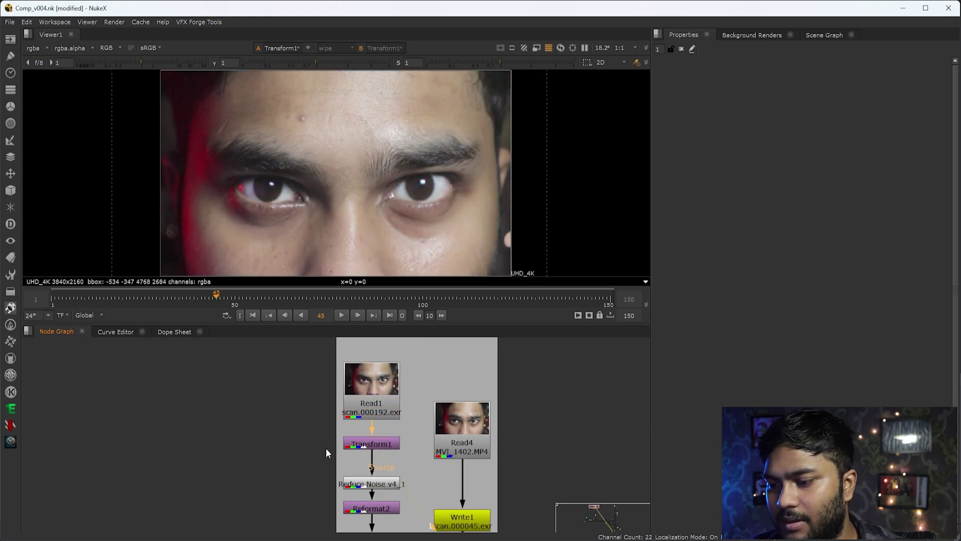
{"action": "key", "text": "f"}
{"action": "left_click", "coordinate": [359, 404]}
{"action": "key", "text": "1"}
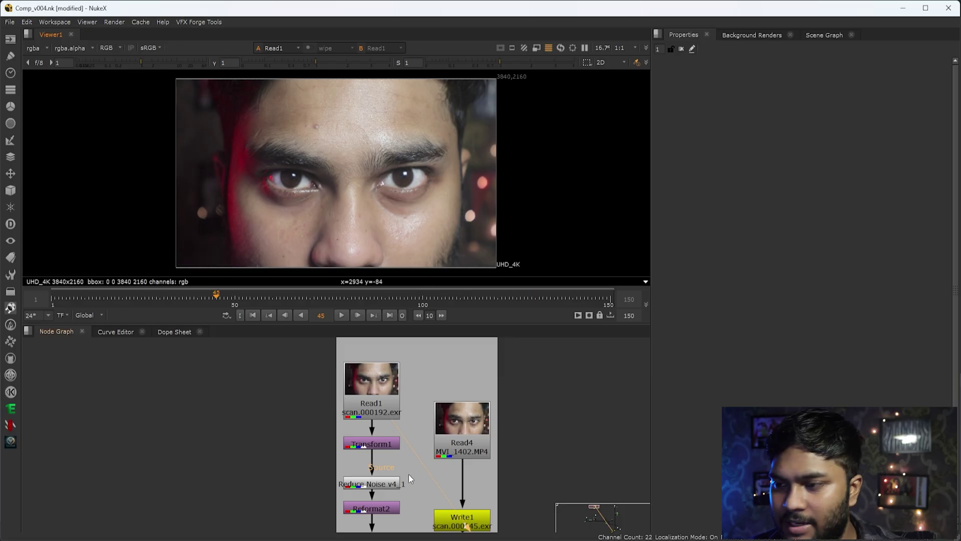
{"action": "middle_click_drag", "start_coordinate": [426, 426], "coordinate": [466, 380]}
{"action": "left_click_drag", "start_coordinate": [466, 380], "coordinate": [345, 416]}
{"action": "key", "text": "1"}
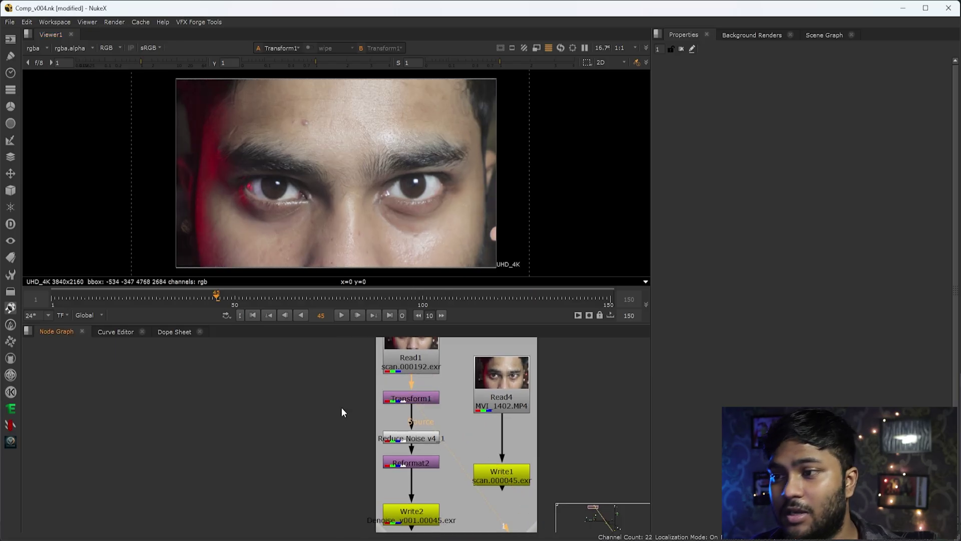
View the outputs of Reduce Noise, Reformat2 and Write2 in turn.
{"action": "left_click", "coordinate": [469, 448]}
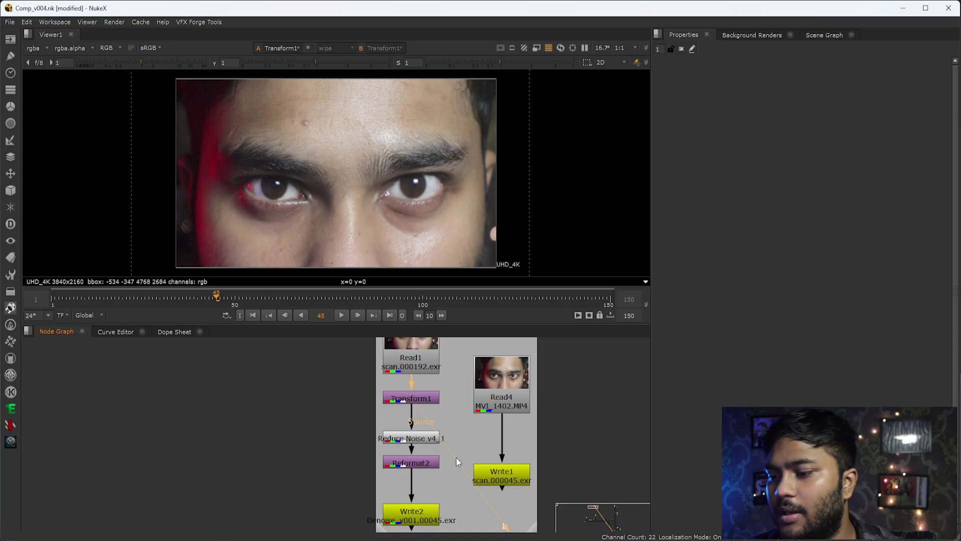
{"action": "middle_click_drag", "start_coordinate": [454, 418], "coordinate": [450, 359]}
{"action": "left_click_drag", "start_coordinate": [450, 360], "coordinate": [315, 392]}
{"action": "key", "text": "1"}
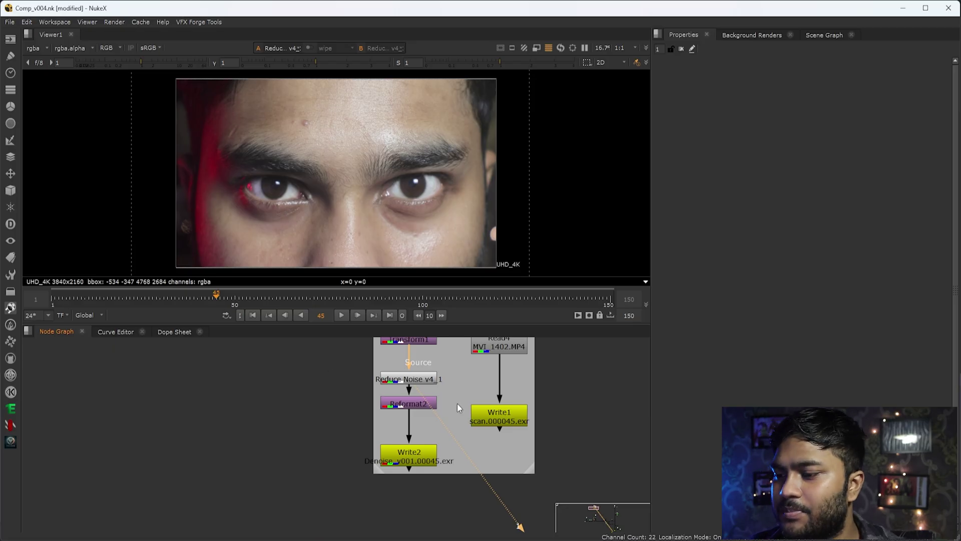
{"action": "left_click_drag", "start_coordinate": [457, 385], "coordinate": [346, 438]}
{"action": "key", "text": "1"}
{"action": "middle_click_drag", "start_coordinate": [440, 435], "coordinate": [443, 384]}
{"action": "left_click_drag", "start_coordinate": [443, 384], "coordinate": [358, 433]}
{"action": "key", "text": "1"}
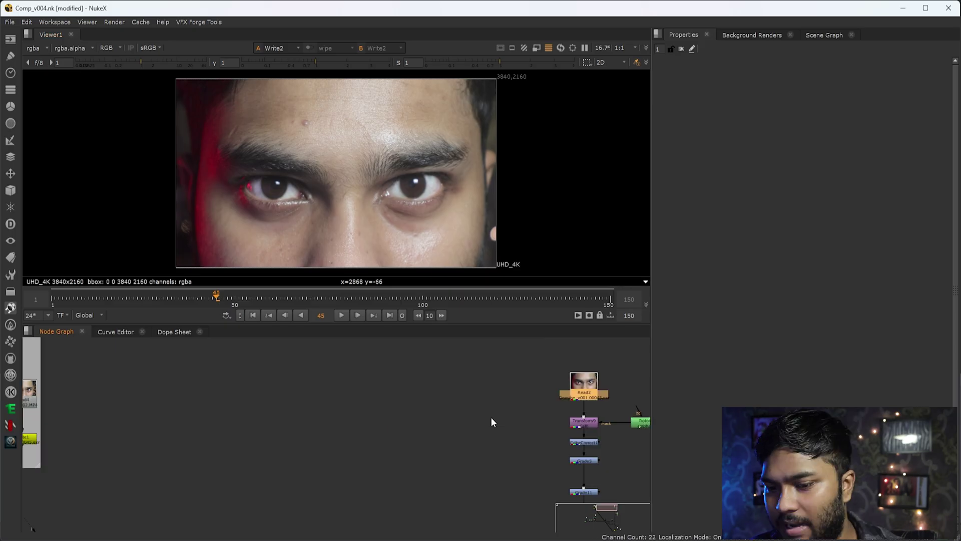
Find the Read2 node that loads the denoised plate and view its output.
{"action": "scroll", "coordinate": [491, 416], "scroll_direction": "down", "scroll_amount": 4}
{"action": "scroll", "coordinate": [253, 438], "scroll_direction": "up", "scroll_amount": 8}
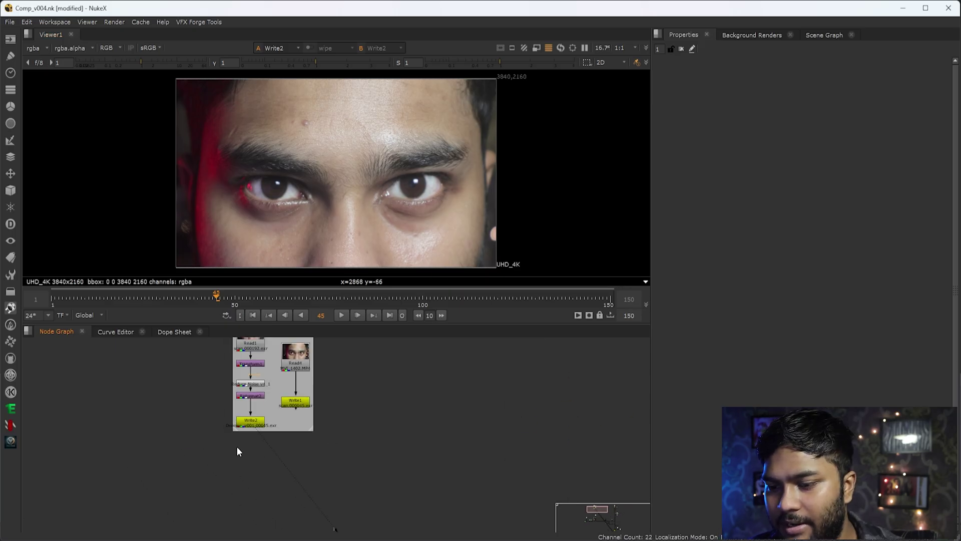
{"action": "scroll", "coordinate": [397, 432], "scroll_direction": "down", "scroll_amount": 8}
{"action": "scroll", "coordinate": [493, 425], "scroll_direction": "up", "scroll_amount": 4}
{"action": "middle_click_drag", "start_coordinate": [610, 393], "coordinate": [422, 416]}
{"action": "scroll", "coordinate": [422, 417], "scroll_direction": "up", "scroll_amount": 4}
{"action": "left_click_drag", "start_coordinate": [364, 347], "coordinate": [506, 425]}
{"action": "key", "text": "1"}
{"action": "left_click", "coordinate": [507, 428]}
{"action": "middle_click_drag", "start_coordinate": [491, 456], "coordinate": [502, 394]}
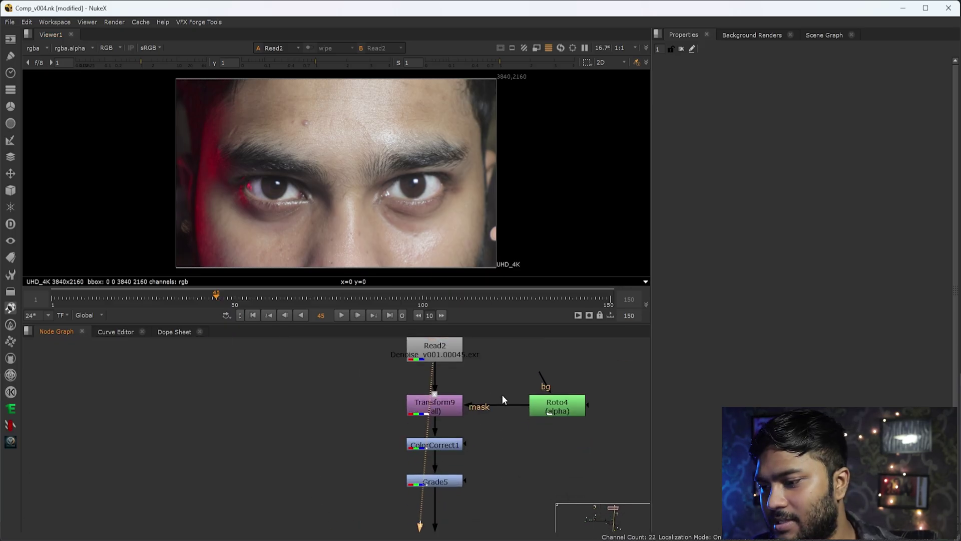
View the output of Transform9 and open its properties to examine the forehead cleanup.
{"action": "left_click_drag", "start_coordinate": [503, 388], "coordinate": [384, 430]}
{"action": "key", "text": "1"}
{"action": "scroll", "coordinate": [439, 413], "scroll_direction": "up", "scroll_amount": 3}
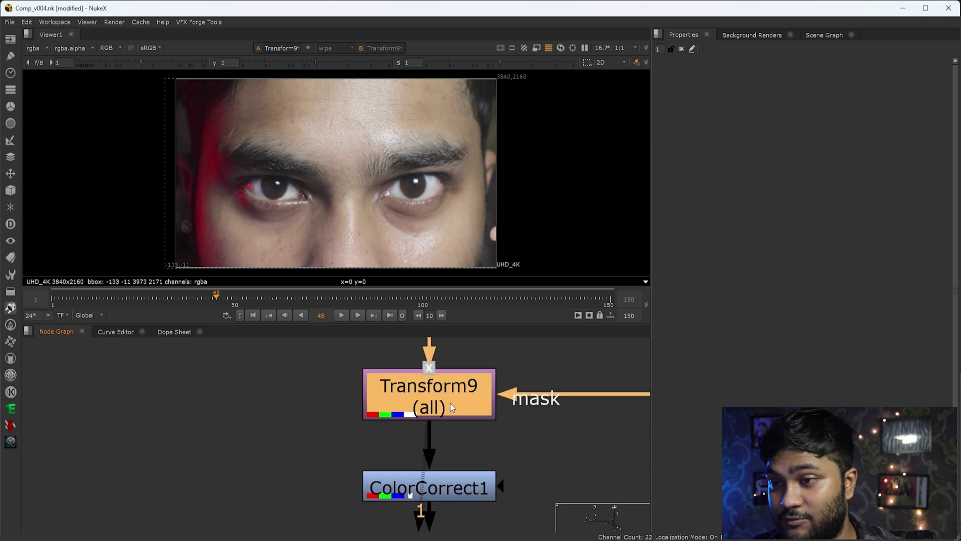
{"action": "double_click", "coordinate": [450, 403]}
{"action": "scroll", "coordinate": [325, 138], "scroll_direction": "up", "scroll_amount": 5}
{"action": "scroll", "coordinate": [366, 399], "scroll_direction": "down", "scroll_amount": 3}
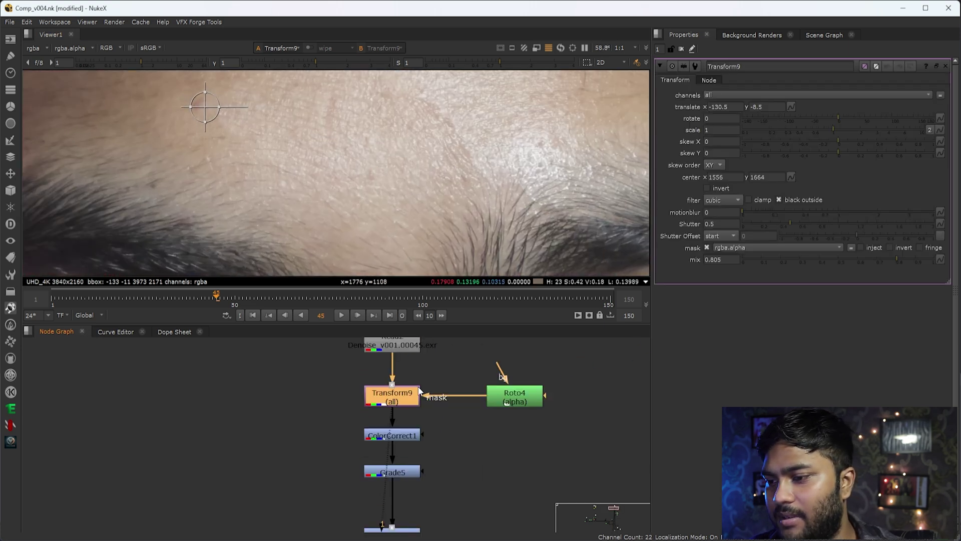
Compare Read2 with Transform9 on the forehead blemish with the viewer overlay turned off.
{"action": "middle_click_drag", "start_coordinate": [376, 395], "coordinate": [391, 458]}
{"action": "left_click_drag", "start_coordinate": [404, 478], "coordinate": [408, 393]}
{"action": "key", "text": "q"}
{"action": "scroll", "coordinate": [379, 235], "scroll_direction": "down", "scroll_amount": 3}
{"action": "scroll", "coordinate": [337, 178], "scroll_direction": "up", "scroll_amount": 2}
{"action": "left_click_drag", "start_coordinate": [469, 415], "coordinate": [336, 485]}
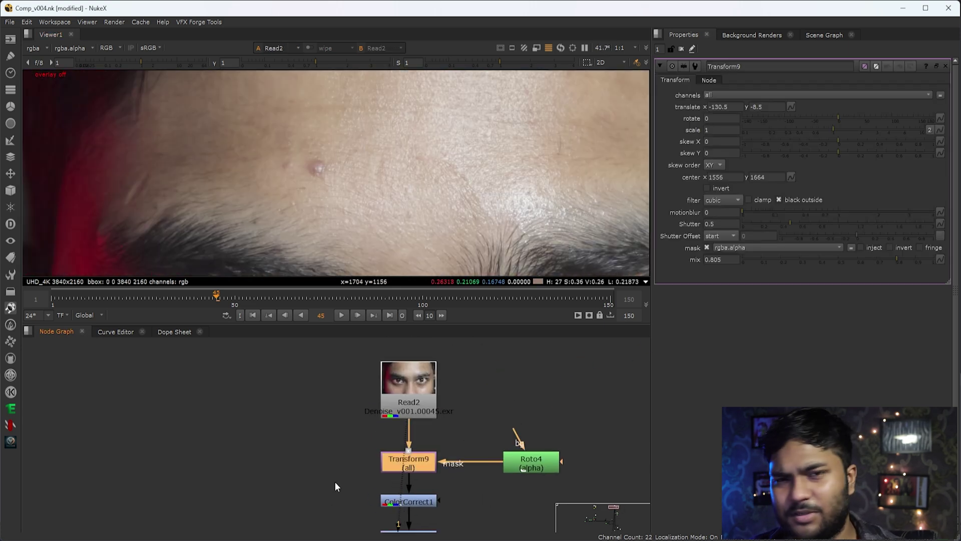
{"action": "left_click_drag", "start_coordinate": [469, 434], "coordinate": [356, 482]}
{"action": "key", "text": "1"}
{"action": "left_click", "coordinate": [342, 479]}
{"action": "key", "text": "f"}
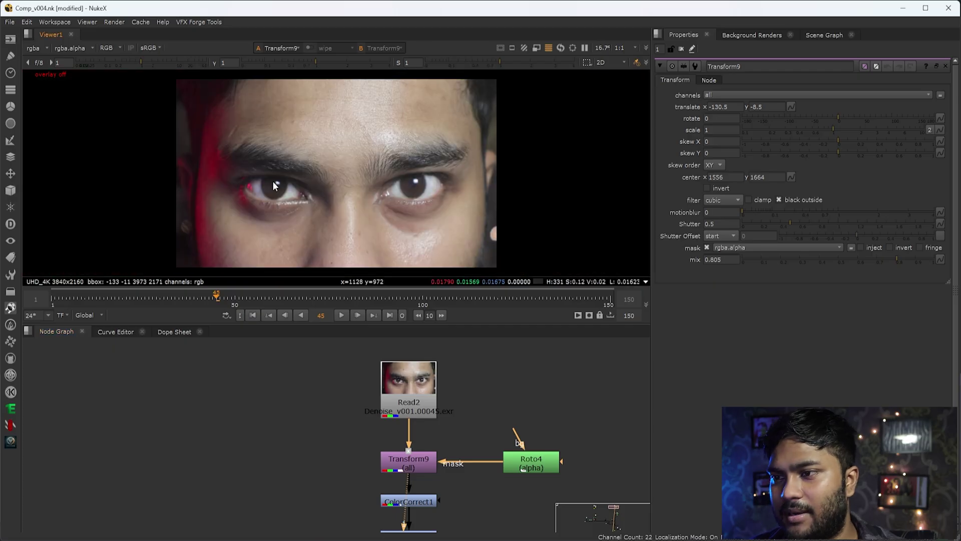
Add a TransformMasked node beside the main chain, connect its input to Read2 and view it.
{"action": "middle_click_drag", "start_coordinate": [444, 519], "coordinate": [458, 440]}
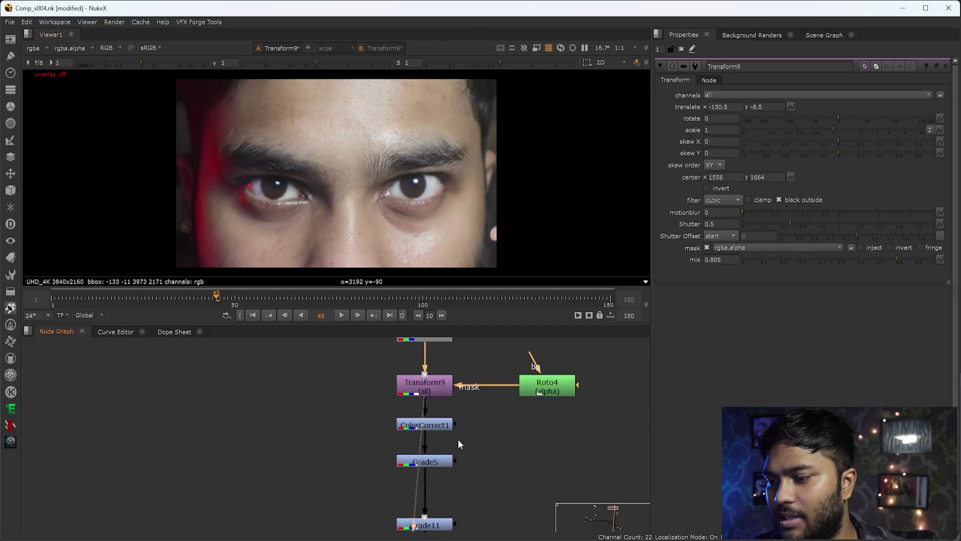
{"action": "middle_click_drag", "start_coordinate": [302, 420], "coordinate": [420, 429]}
{"action": "key", "text": "Tab"}
{"action": "type", "text": "tranfor"}
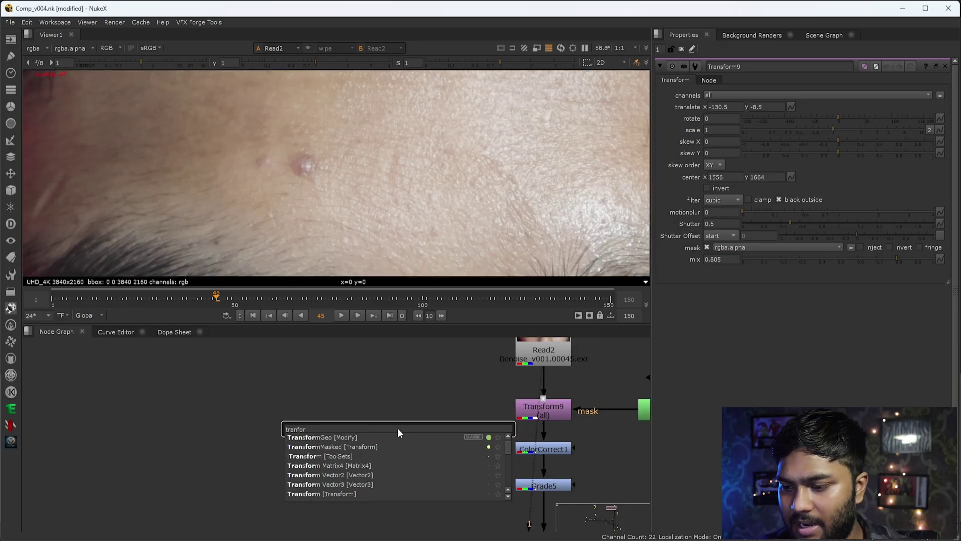
{"action": "type", "text": "m m"}
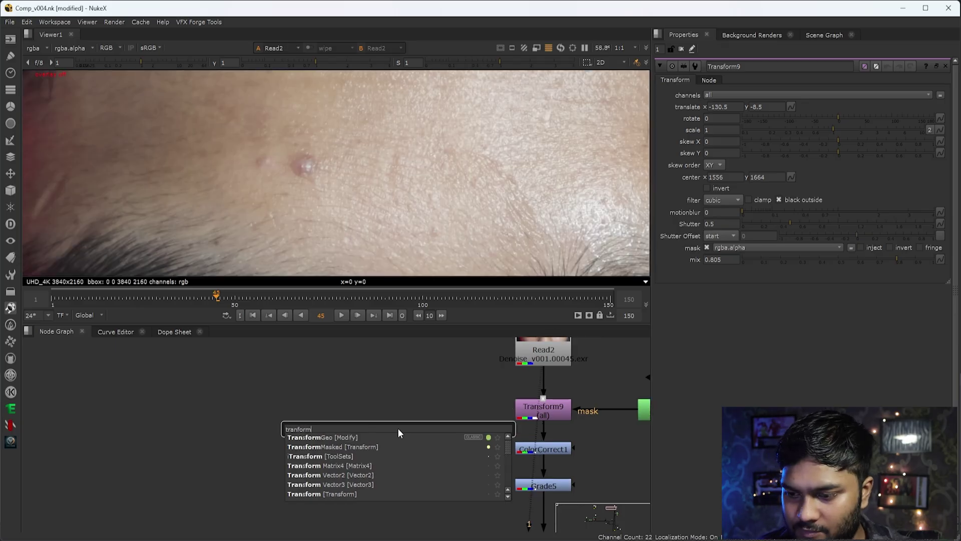
{"action": "key", "text": "BackSpace"}
{"action": "key", "text": "BackSpace"}
{"action": "key", "text": "Down"}
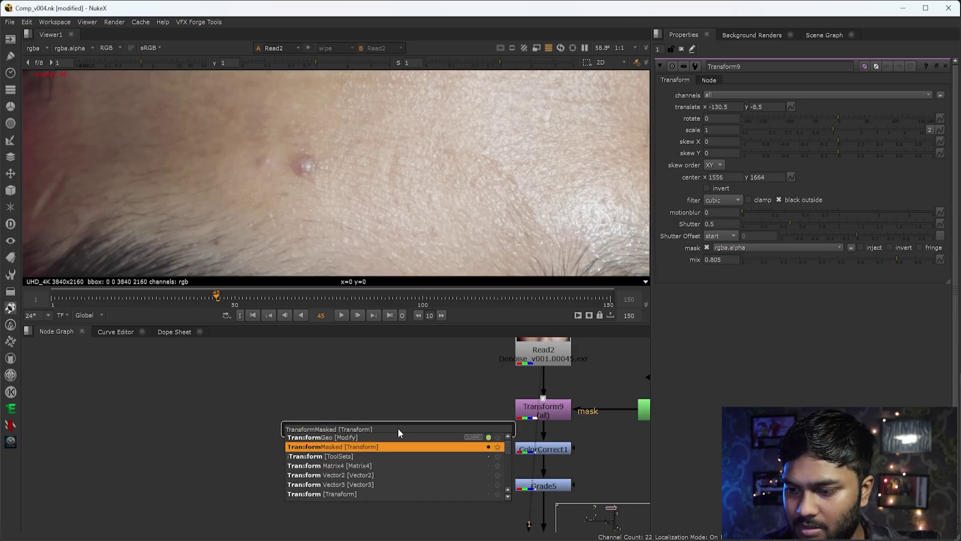
{"action": "key", "text": "Return"}
{"action": "left_click_drag", "start_coordinate": [397, 411], "coordinate": [518, 363]}
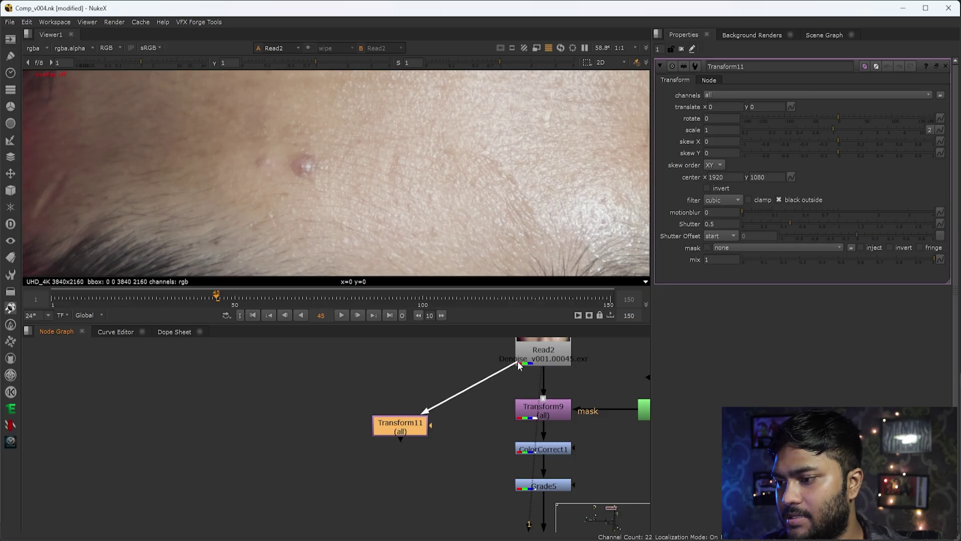
{"action": "left_click_drag", "start_coordinate": [413, 425], "coordinate": [368, 429]}
{"action": "key", "text": "1"}
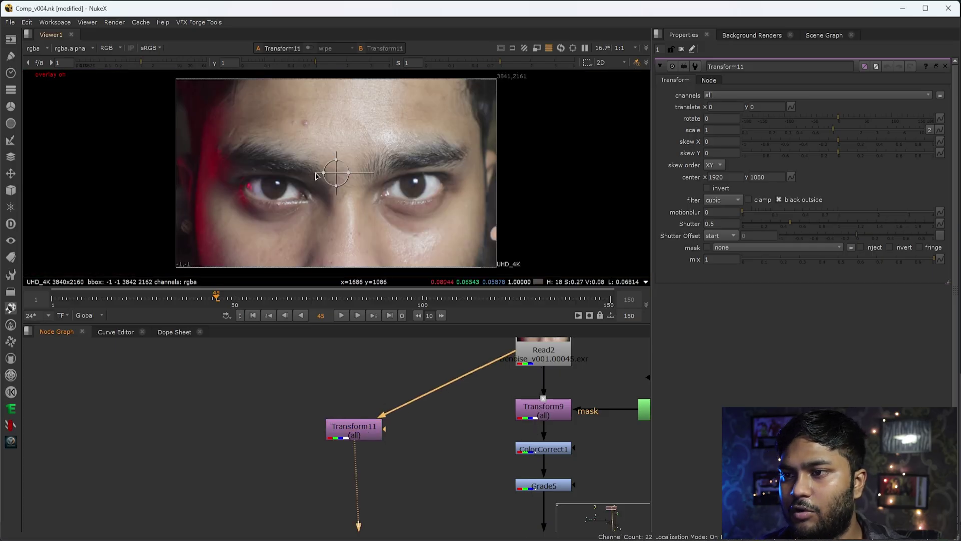
Add a Roto node and draw an ellipse mask closely around the forehead blemish.
{"action": "scroll", "coordinate": [308, 182], "scroll_direction": "up", "scroll_amount": 3}
{"action": "key", "text": "o"}
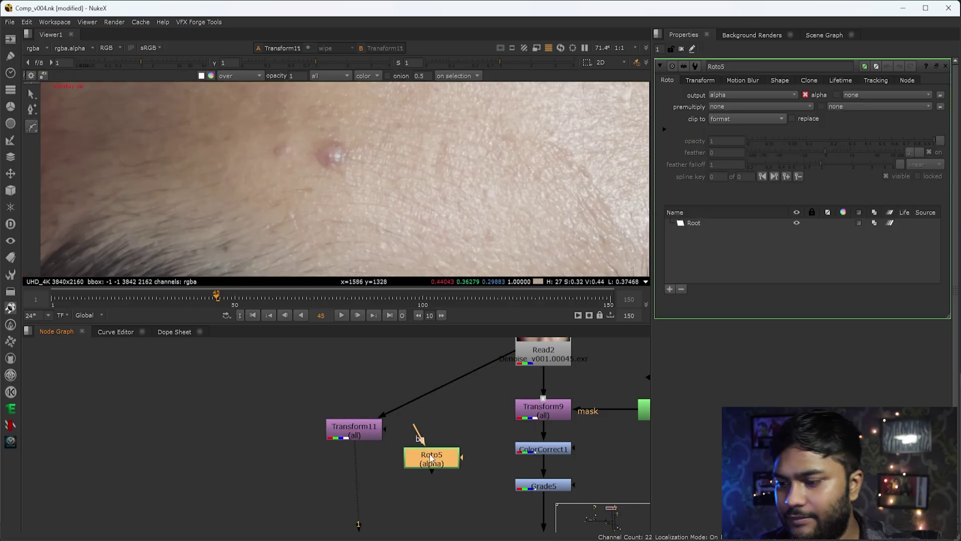
{"action": "left_click_drag", "start_coordinate": [32, 128], "coordinate": [73, 159]}
{"action": "scroll", "coordinate": [356, 184], "scroll_direction": "up", "scroll_amount": 5}
{"action": "left_click_drag", "start_coordinate": [280, 114], "coordinate": [370, 220]}
{"action": "left_click_drag", "start_coordinate": [335, 181], "coordinate": [333, 184]}
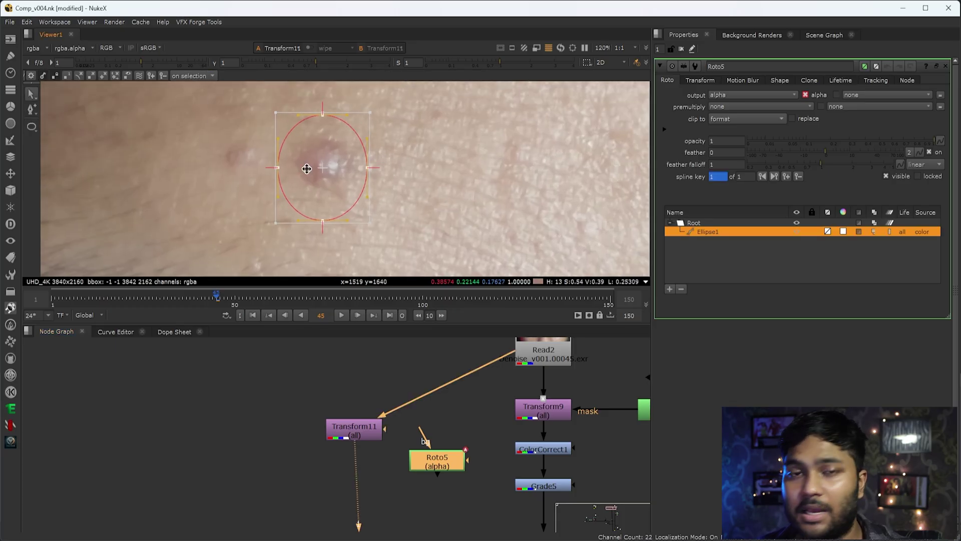
{"action": "left_click_drag", "start_coordinate": [371, 224], "coordinate": [370, 214]}
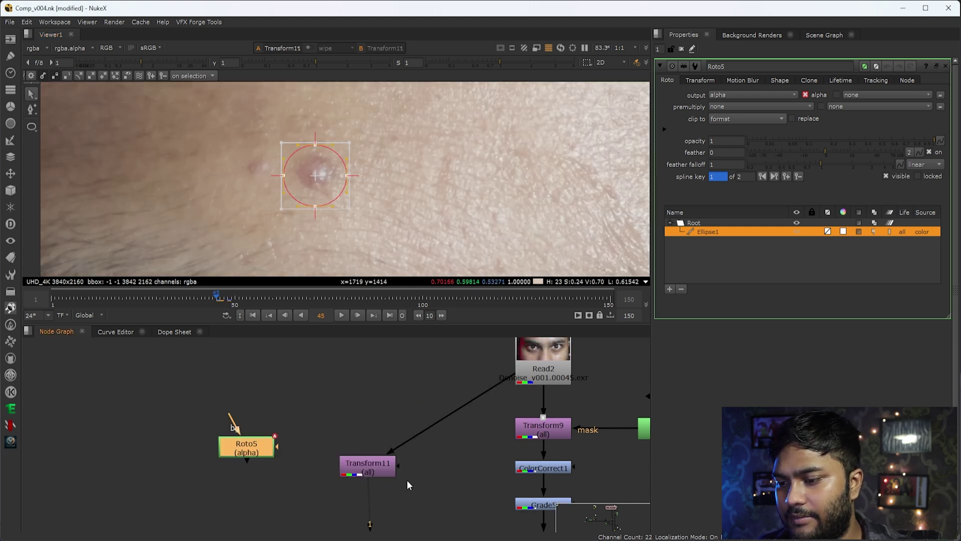
Connect the mask input of Transform11 to the Roto5 node.
{"action": "left_click", "coordinate": [401, 471]}
{"action": "left_click", "coordinate": [407, 473]}
{"action": "left_click_drag", "start_coordinate": [407, 473], "coordinate": [290, 470]}
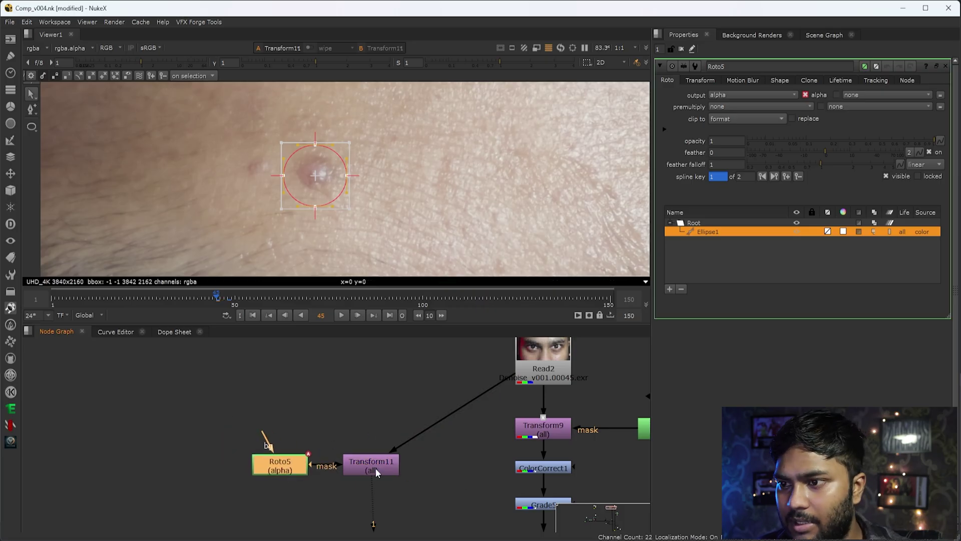
Move the pivot of Transform11 onto the forehead blemish, at about x 1550, y 1647.
{"action": "left_click", "coordinate": [376, 468]}
{"action": "left_click", "coordinate": [359, 417]}
{"action": "left_click_drag", "start_coordinate": [361, 166], "coordinate": [311, 216]}
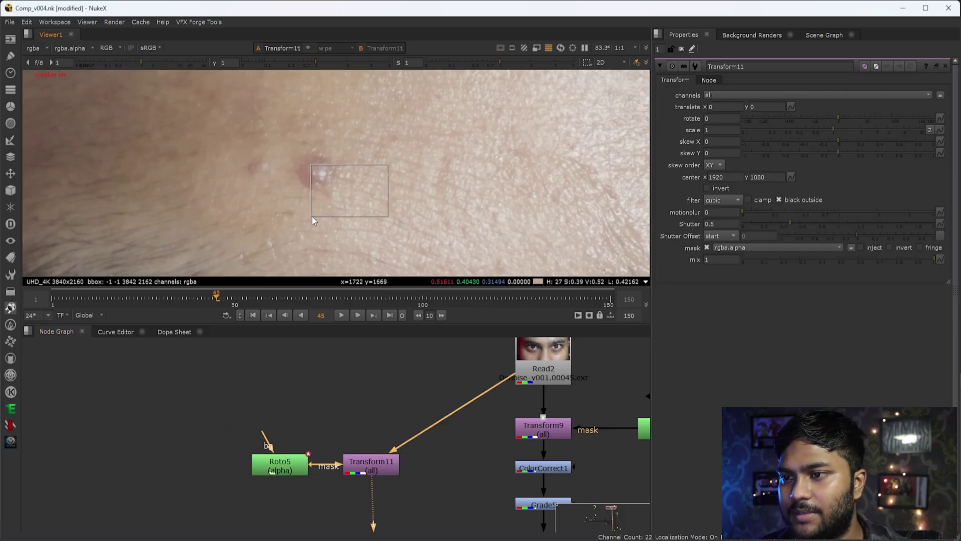
{"action": "key", "text": "f"}
{"action": "key", "text": "o"}
{"action": "key", "text": "o"}
{"action": "key", "text": "o"}
{"action": "left_click", "coordinate": [371, 453]}
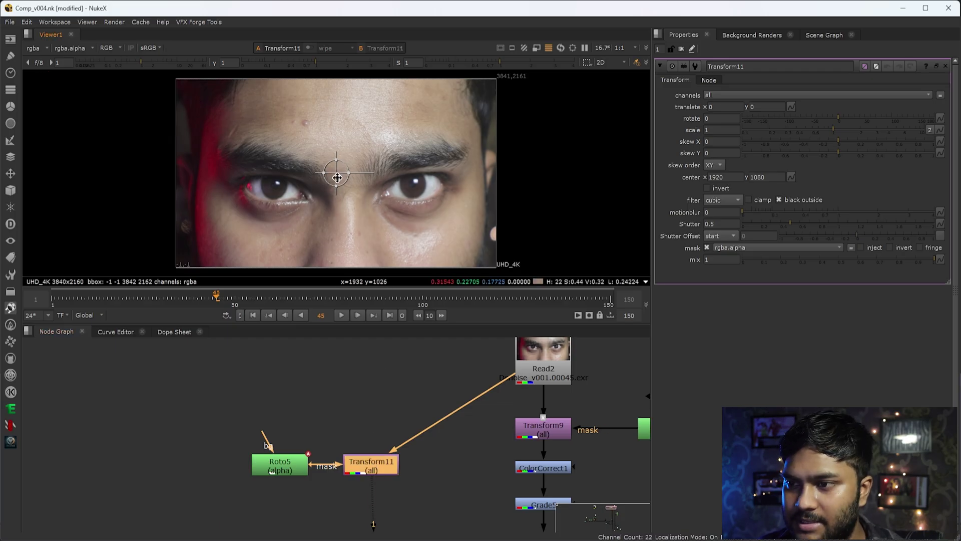
{"action": "left_click_drag", "start_coordinate": [336, 174], "coordinate": [307, 129], "text": "ctrl"}
{"action": "scroll", "coordinate": [306, 127], "scroll_direction": "up", "scroll_amount": 8}
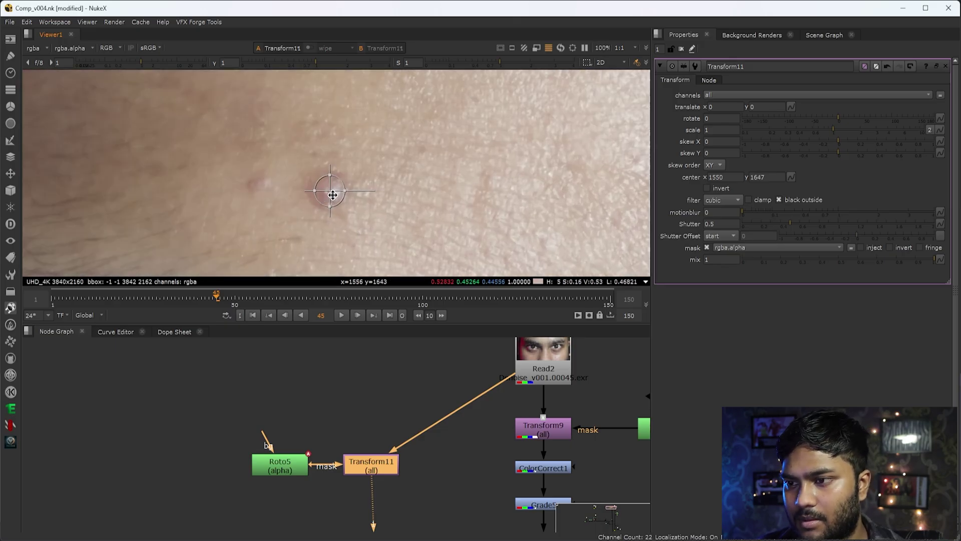
Shift Transform11 to about x -135, y -6 to cover the blemish with clean skin, and inspect the patch without the overlay.
{"action": "left_click_drag", "start_coordinate": [334, 195], "coordinate": [271, 201], "text": "ctrl"}
{"action": "scroll", "coordinate": [356, 211], "scroll_direction": "down", "scroll_amount": 3}
{"action": "scroll", "coordinate": [343, 207], "scroll_direction": "up", "scroll_amount": 2}
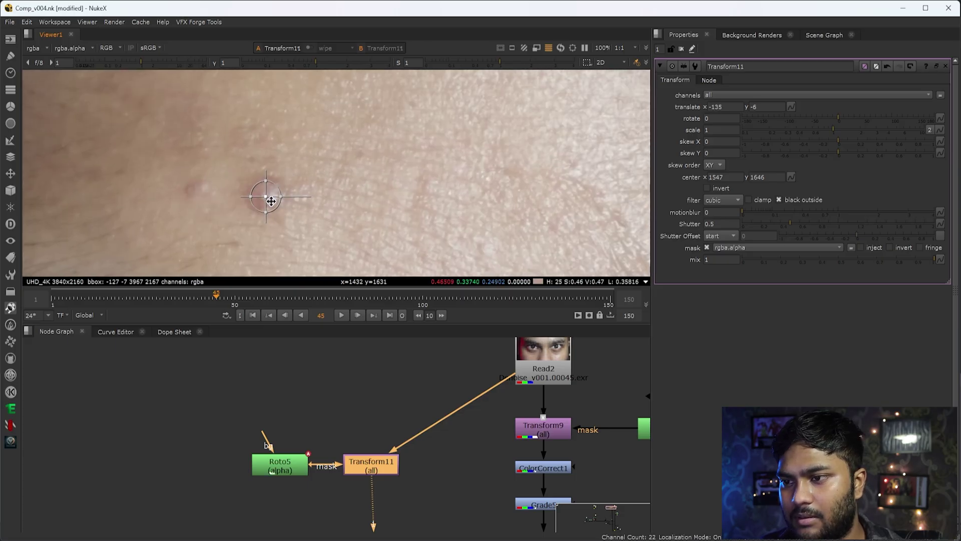
{"action": "key", "text": "q"}
{"action": "key", "text": "f"}
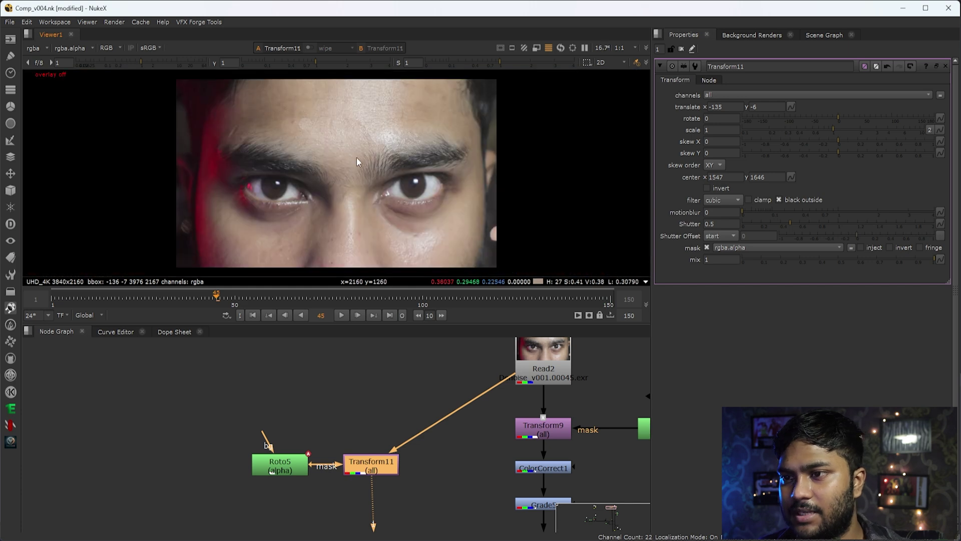
{"action": "scroll", "coordinate": [306, 120], "scroll_direction": "up", "scroll_amount": 5}
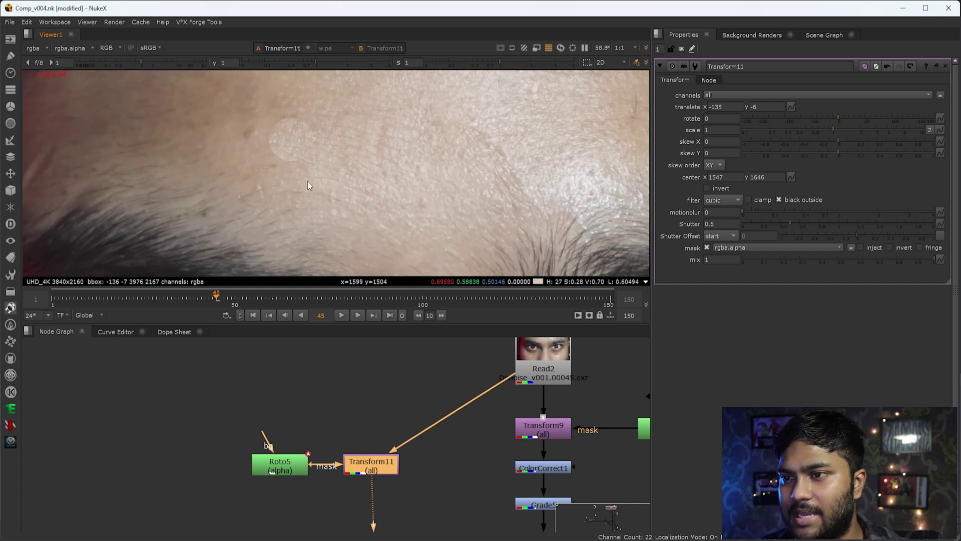
Try softening the patch by adding an EdgeBlur node after Roto5 with its size at 28.5.
{"action": "left_click_drag", "start_coordinate": [288, 471], "coordinate": [239, 471]}
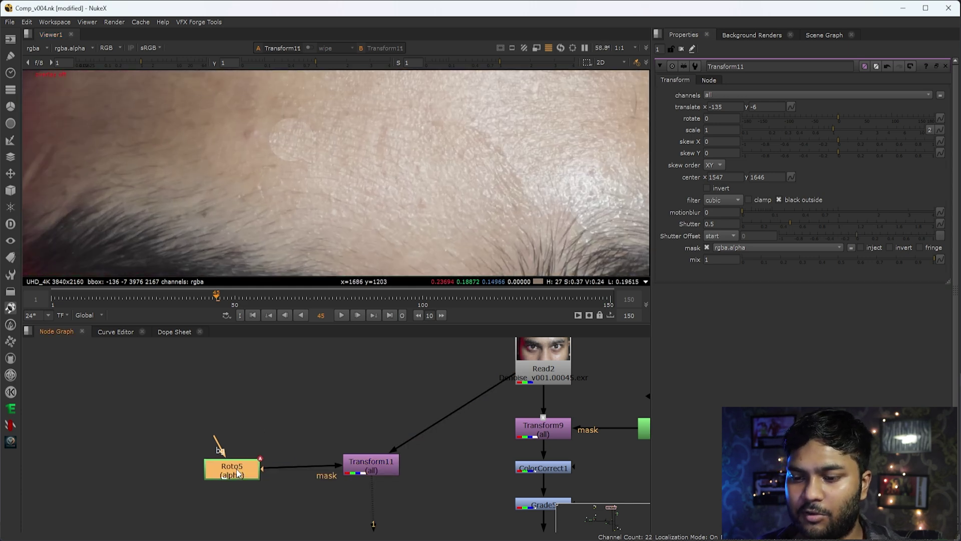
{"action": "double_click", "coordinate": [240, 472]}
{"action": "key", "text": "Tab"}
{"action": "type", "text": "ed"}
{"action": "key", "text": "Return"}
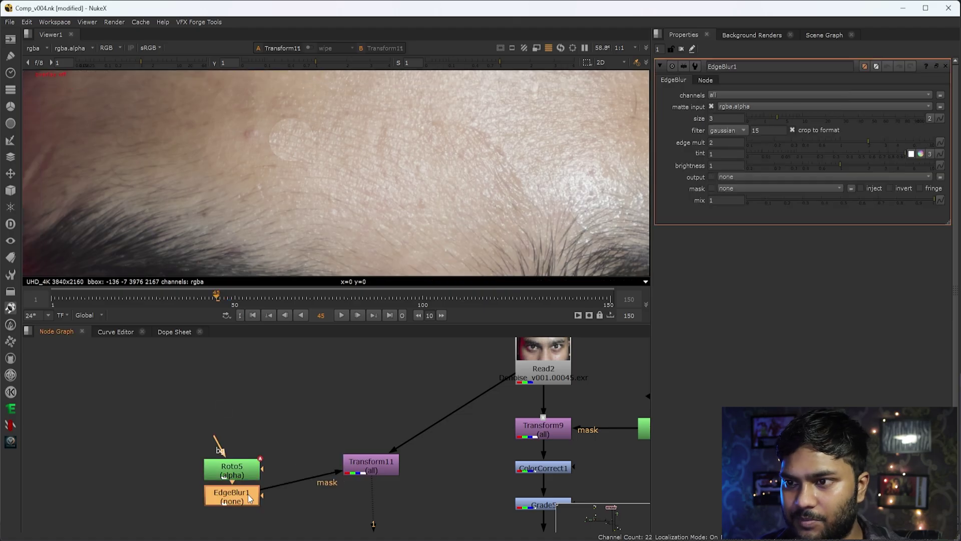
{"action": "left_click_drag", "start_coordinate": [775, 119], "coordinate": [840, 124]}
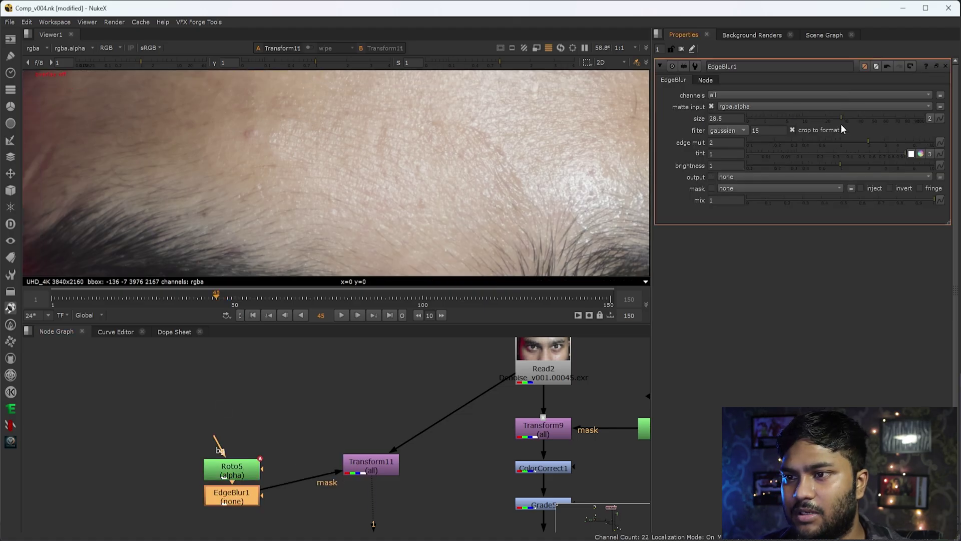
Examine the softened forehead patch in the viewer, and delete the EdgeBlur node.
{"action": "scroll", "coordinate": [473, 113], "scroll_direction": "down", "scroll_amount": 5}
{"action": "scroll", "coordinate": [325, 113], "scroll_direction": "up", "scroll_amount": 5}
{"action": "left_click_drag", "start_coordinate": [344, 125], "coordinate": [387, 131]}
{"action": "key", "text": "f"}
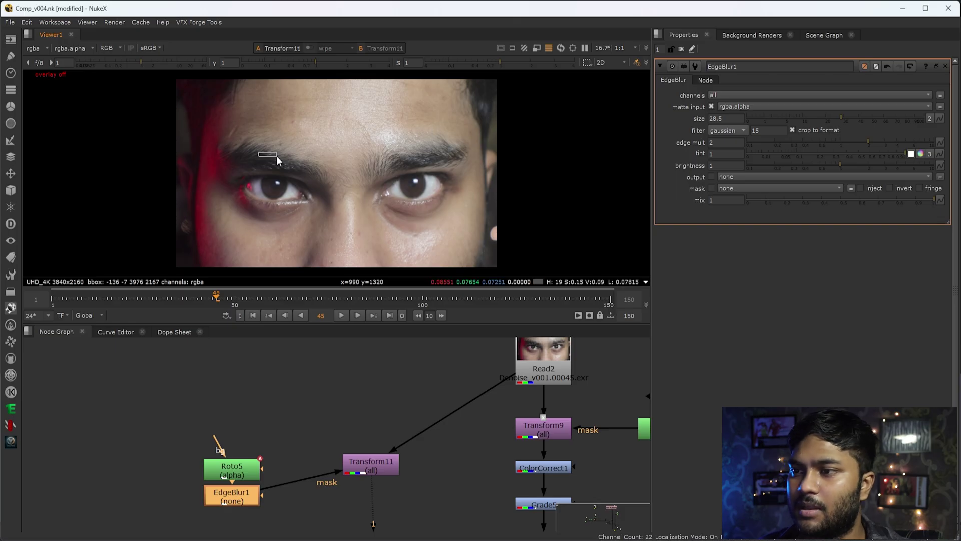
{"action": "scroll", "coordinate": [299, 122], "scroll_direction": "up", "scroll_amount": 5}
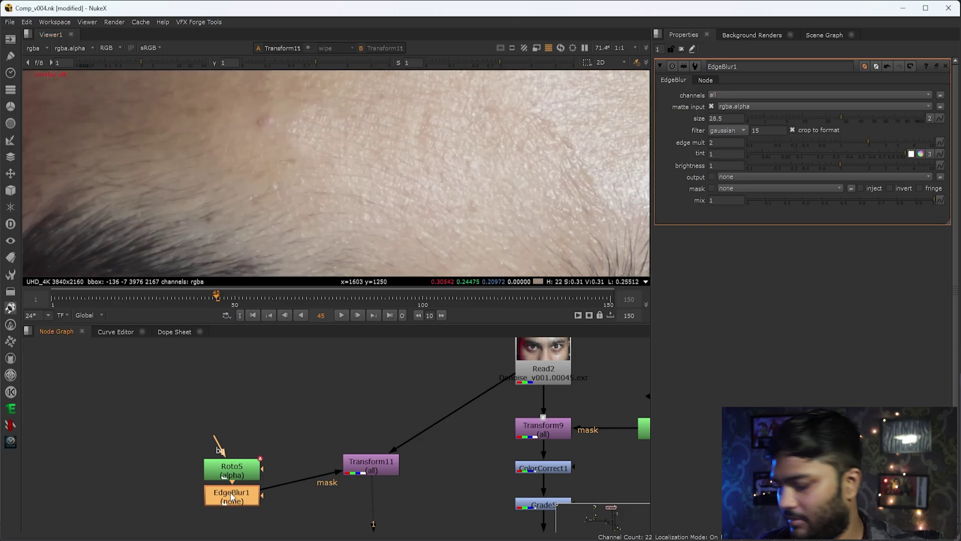
{"action": "key", "text": "Delete"}
Set the feather of Ellipse1 in Roto5 to 41 and inspect the forehead patch with the overlay toggled off and on.
{"action": "double_click", "coordinate": [232, 471]}
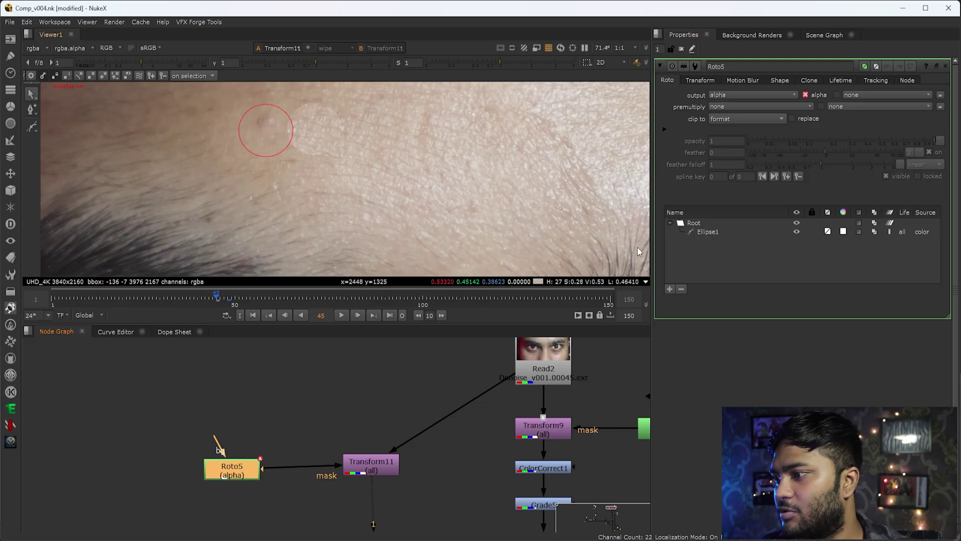
{"action": "left_click", "coordinate": [709, 231]}
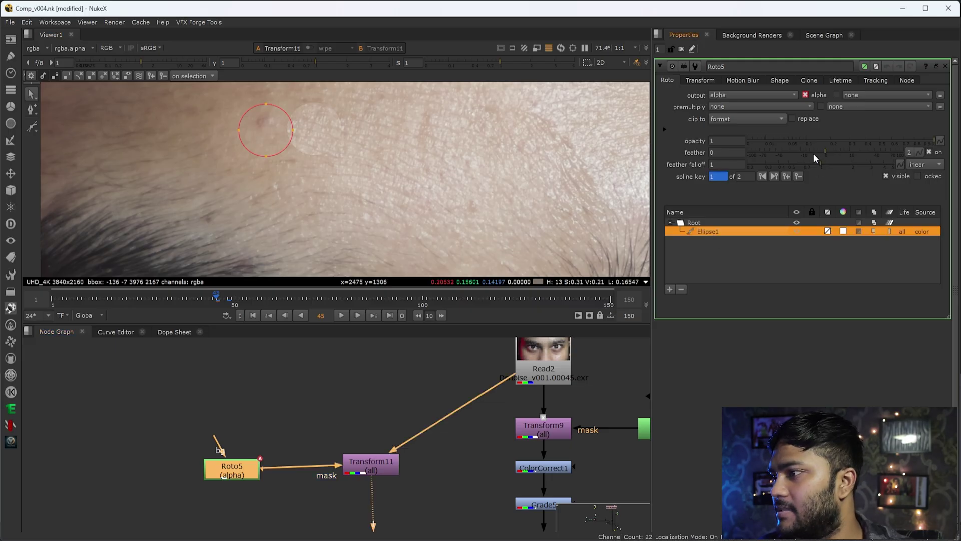
{"action": "left_click_drag", "start_coordinate": [824, 153], "coordinate": [875, 157]}
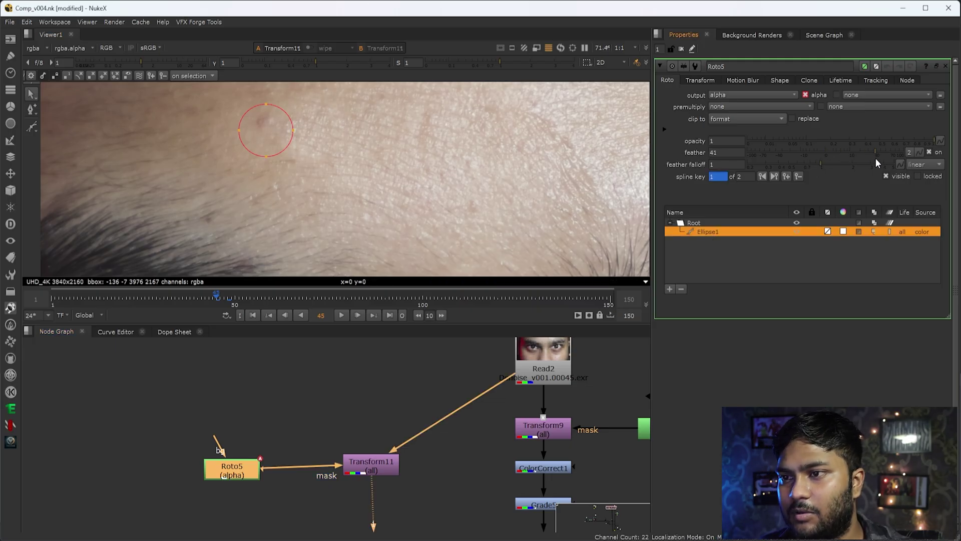
{"action": "key", "text": "f"}
{"action": "left_click", "coordinate": [415, 146]}
{"action": "key", "text": "o"}
{"action": "left_click_drag", "start_coordinate": [312, 133], "coordinate": [338, 217]}
{"action": "key", "text": "o"}
{"action": "key", "text": "o"}
{"action": "key", "text": "o"}
Show the Read2 plate in the viewer and examine the blemish area without the patch.
{"action": "scroll", "coordinate": [313, 135], "scroll_direction": "up", "scroll_amount": 5}
{"action": "middle_click_drag", "start_coordinate": [498, 410], "coordinate": [394, 444]}
{"action": "left_click", "coordinate": [452, 387]}
{"action": "key", "text": "1"}
{"action": "left_click_drag", "start_coordinate": [383, 195], "coordinate": [247, 76]}
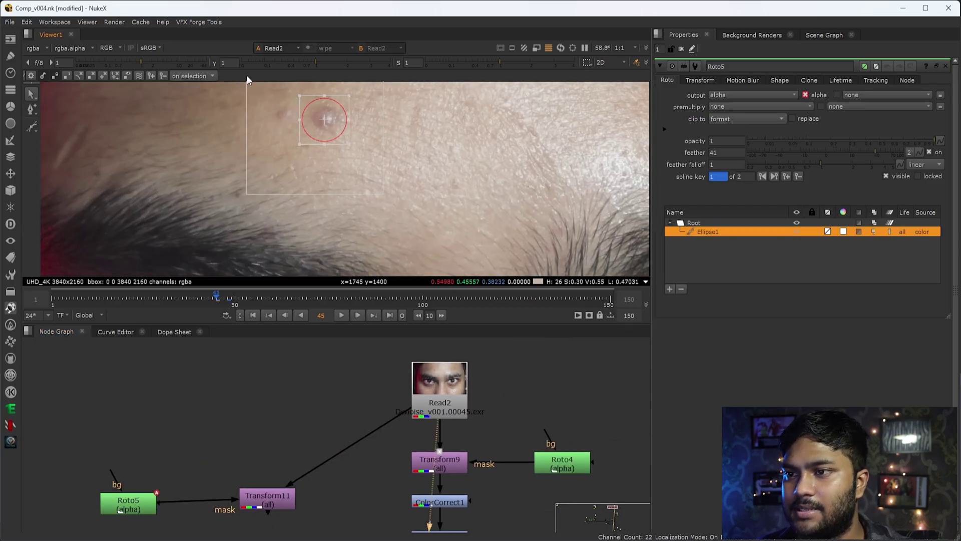
{"action": "middle_click_drag", "start_coordinate": [404, 194], "coordinate": [405, 204]}
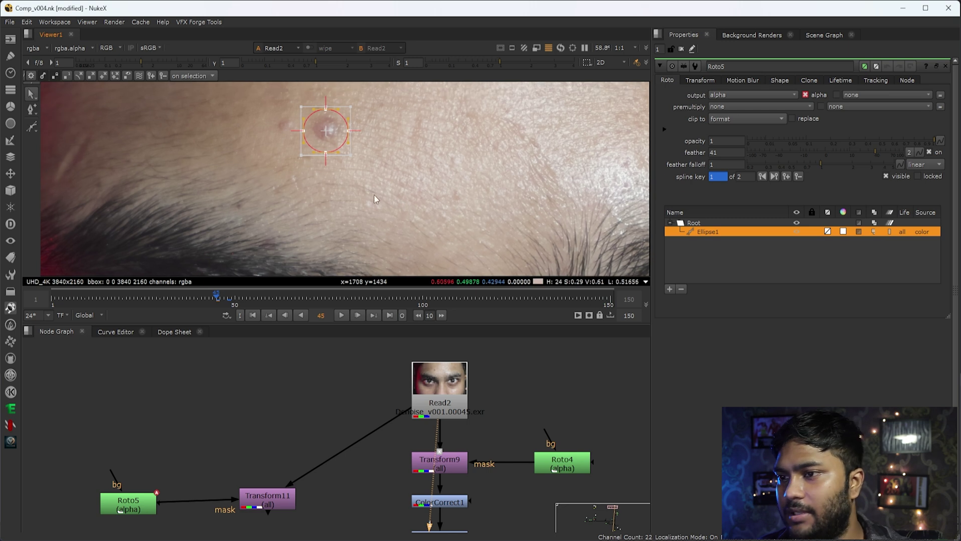
Delete the Roto5 and Transform11 demonstration nodes from the node graph.
{"action": "scroll", "coordinate": [309, 129], "scroll_direction": "down", "scroll_amount": 5}
{"action": "scroll", "coordinate": [275, 470], "scroll_direction": "down", "scroll_amount": 2}
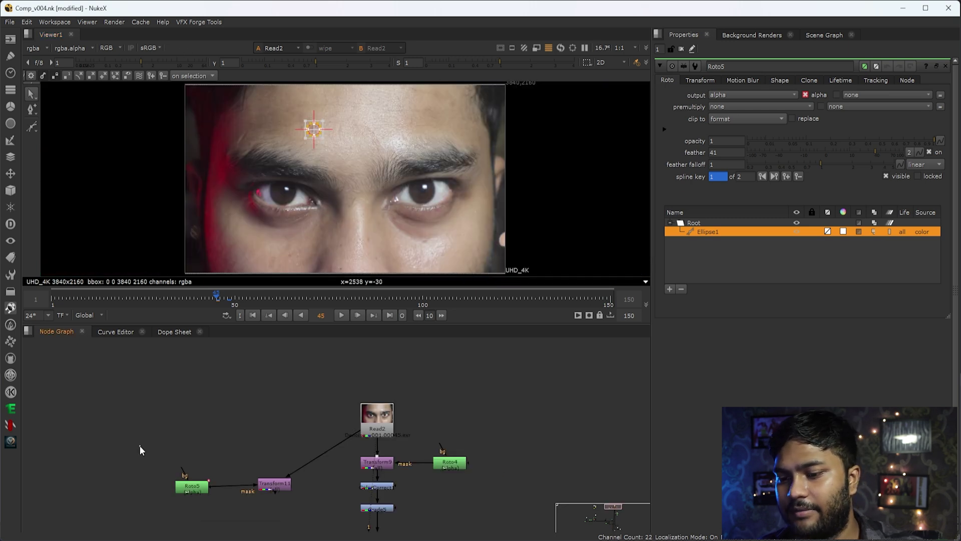
{"action": "left_click_drag", "start_coordinate": [140, 445], "coordinate": [309, 525]}
{"action": "key", "text": "Delete"}
Show the output of ColorCorrect1 in the viewer and open its properties.
{"action": "scroll", "coordinate": [358, 370], "scroll_direction": "up", "scroll_amount": 3}
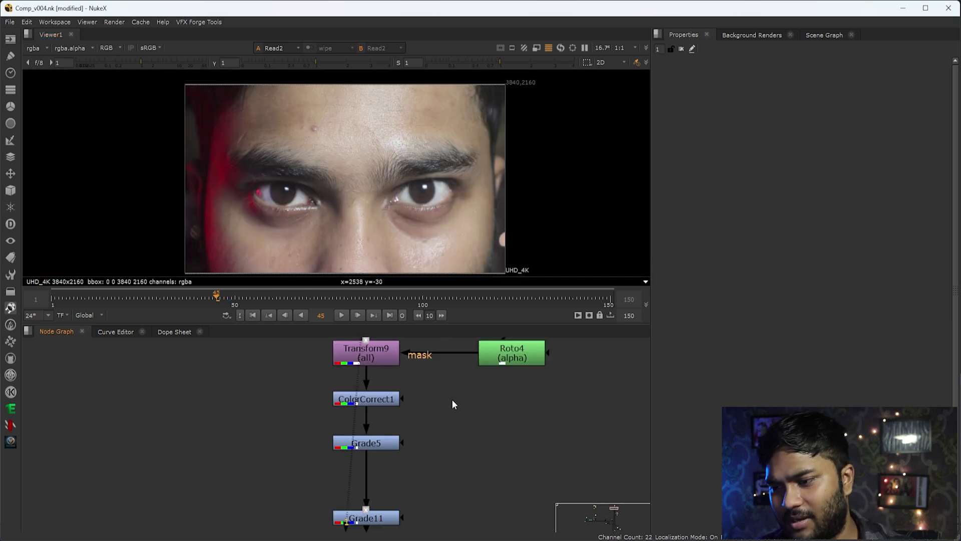
{"action": "left_click_drag", "start_coordinate": [451, 374], "coordinate": [229, 430]}
{"action": "key", "text": "1"}
{"action": "left_click", "coordinate": [336, 387]}
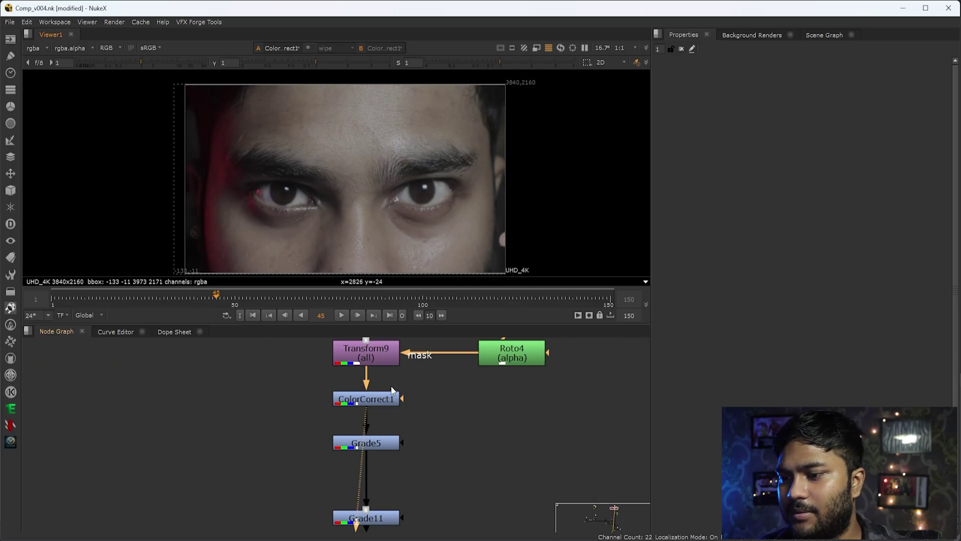
{"action": "scroll", "coordinate": [392, 389], "scroll_direction": "up", "scroll_amount": 3}
{"action": "double_click", "coordinate": [381, 408]}
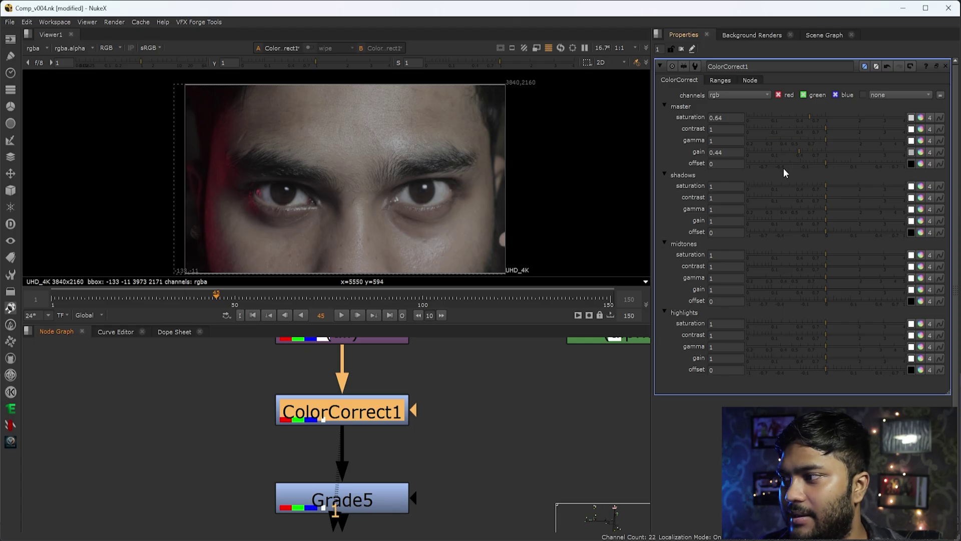
Review the position of ColorCorrect1 in the main chain and its master saturation and gain settings.
{"action": "middle_click_drag", "start_coordinate": [457, 476], "coordinate": [459, 399]}
{"action": "left_click_drag", "start_coordinate": [466, 400], "coordinate": [232, 477]}
{"action": "left_click", "coordinate": [488, 355]}
{"action": "middle_click_drag", "start_coordinate": [488, 355], "coordinate": [531, 437]}
{"action": "scroll", "coordinate": [387, 431], "scroll_direction": "down", "scroll_amount": 5}
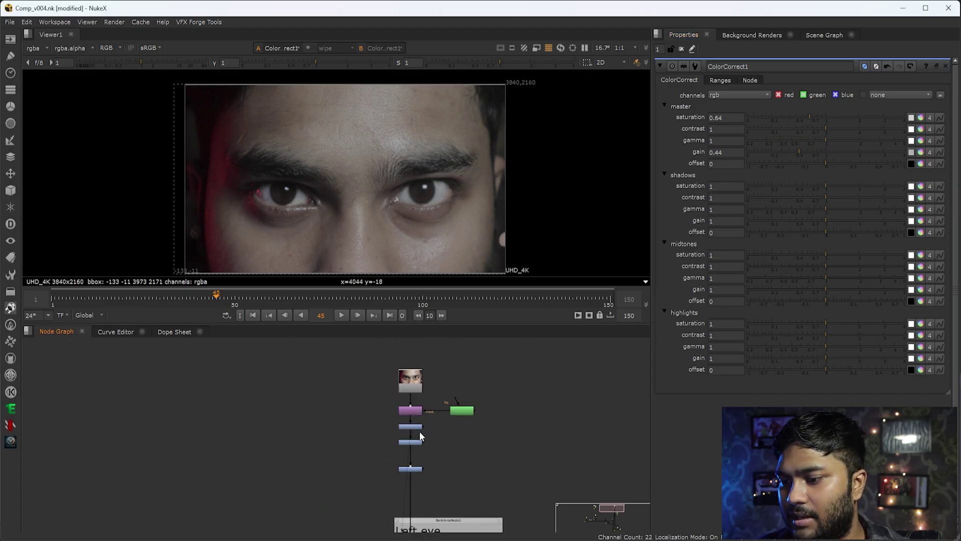
{"action": "scroll", "coordinate": [419, 431], "scroll_direction": "up", "scroll_amount": 3}
{"action": "scroll", "coordinate": [415, 424], "scroll_direction": "down", "scroll_amount": 3}
{"action": "scroll", "coordinate": [440, 445], "scroll_direction": "up", "scroll_amount": 4}
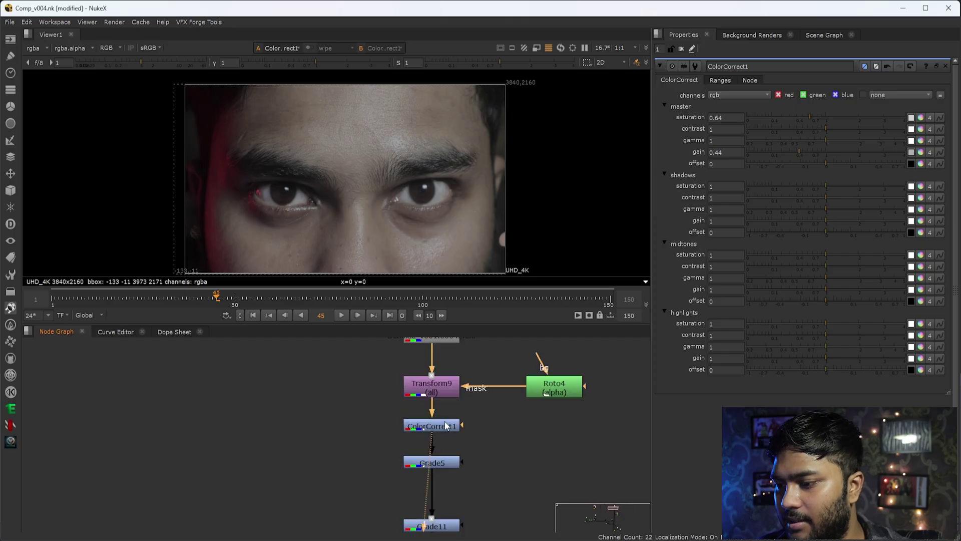
{"action": "left_click", "coordinate": [447, 427]}
{"action": "left_click", "coordinate": [722, 120]}
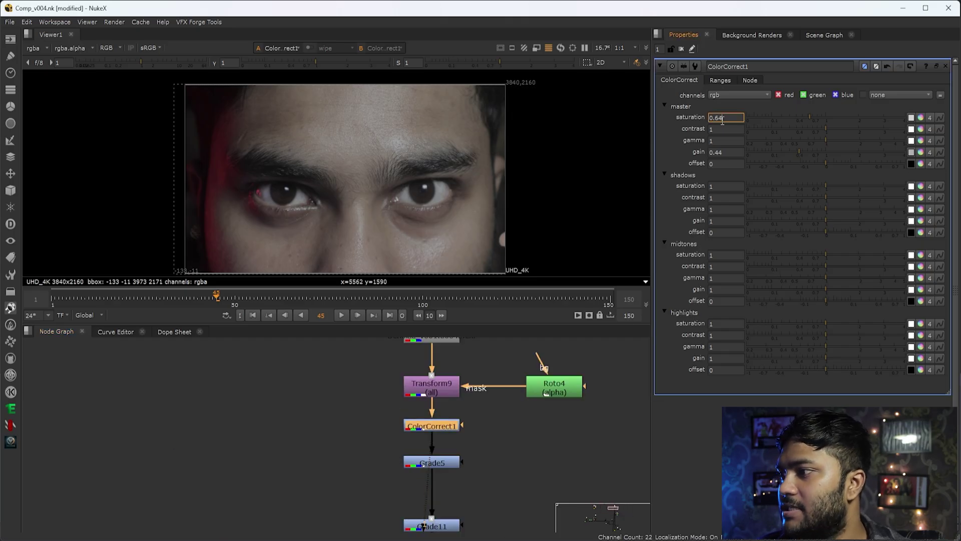
{"action": "left_click", "coordinate": [733, 153]}
Show the output of Grade5 in the viewer and open its properties to review the gain channels.
{"action": "middle_click_drag", "start_coordinate": [507, 469], "coordinate": [507, 397]}
{"action": "left_click", "coordinate": [433, 391]}
{"action": "key", "text": "1"}
{"action": "double_click", "coordinate": [448, 390]}
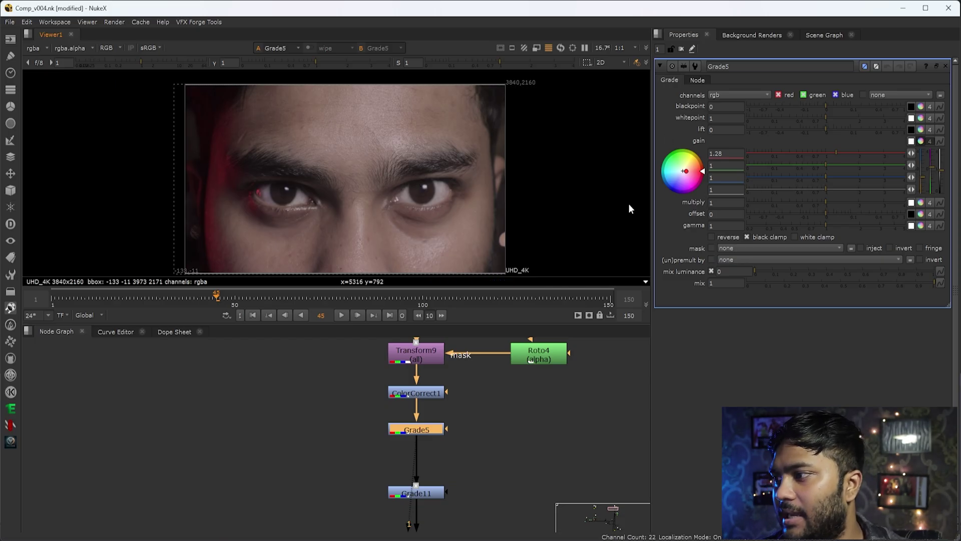
Show the output of Grade11 in the viewer and open its properties to review its gain and mix.
{"action": "middle_click_drag", "start_coordinate": [478, 454], "coordinate": [487, 379]}
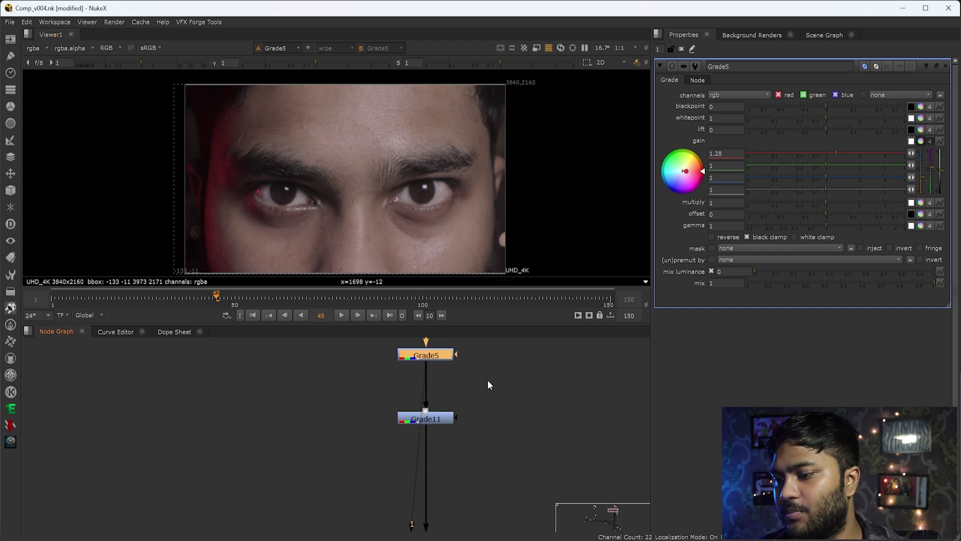
{"action": "left_click_drag", "start_coordinate": [485, 398], "coordinate": [345, 449]}
{"action": "key", "text": "1"}
{"action": "double_click", "coordinate": [442, 420]}
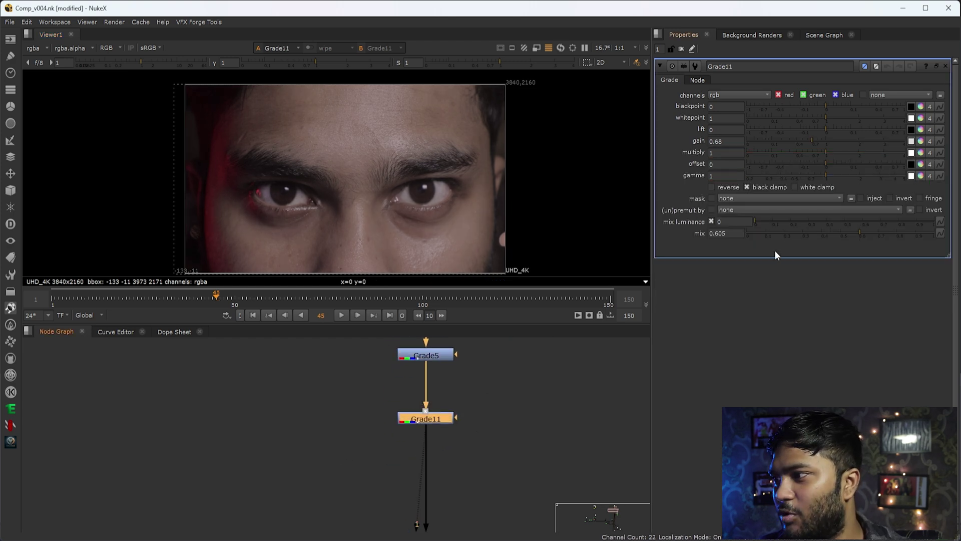
Show Grade6 from the Left eye backdrop in the viewer, open its properties and inspect the graded eye area.
{"action": "scroll", "coordinate": [484, 453], "scroll_direction": "down", "scroll_amount": 4}
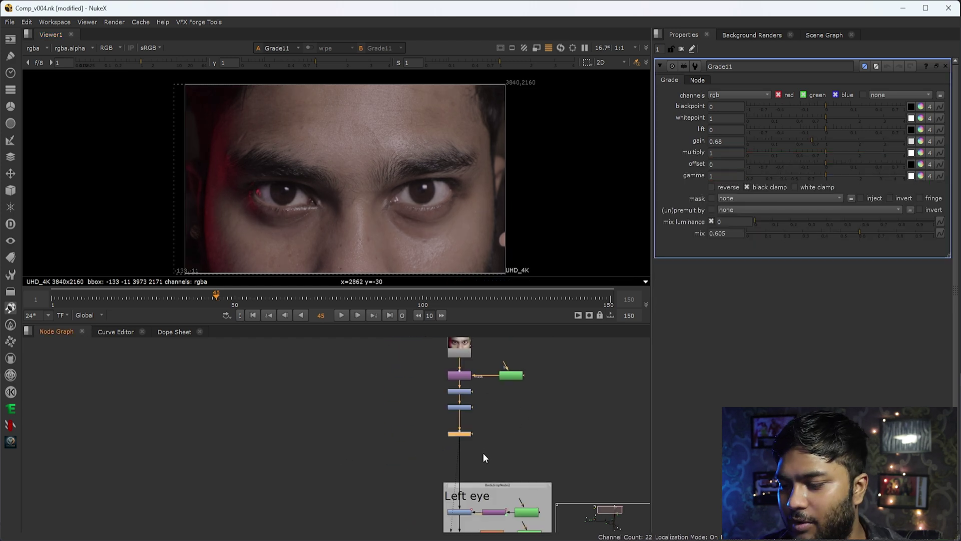
{"action": "scroll", "coordinate": [453, 413], "scroll_direction": "up", "scroll_amount": 8}
{"action": "middle_click_drag", "start_coordinate": [520, 477], "coordinate": [321, 436]}
{"action": "scroll", "coordinate": [322, 436], "scroll_direction": "down", "scroll_amount": 5}
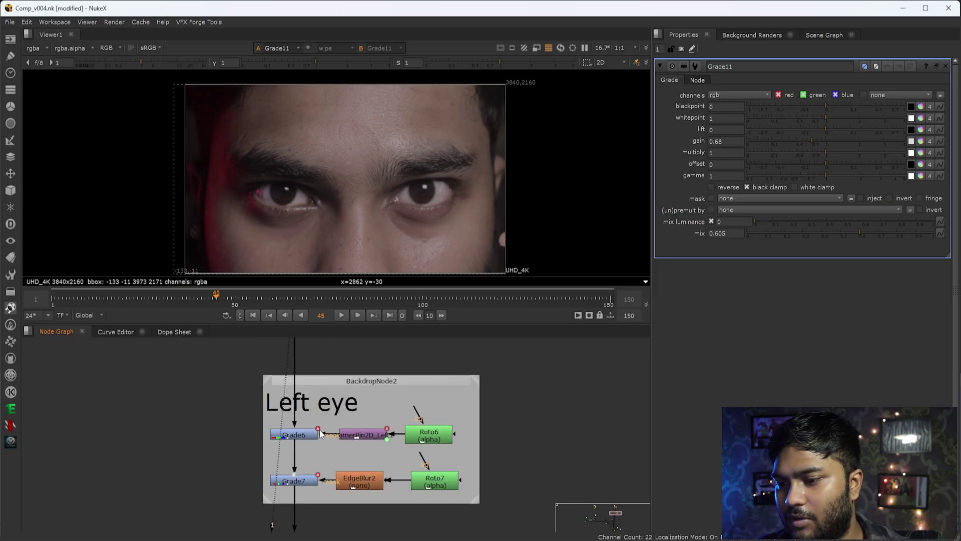
{"action": "left_click_drag", "start_coordinate": [412, 169], "coordinate": [121, 247]}
{"action": "scroll", "coordinate": [237, 423], "scroll_direction": "up", "scroll_amount": 3}
{"action": "left_click_drag", "start_coordinate": [232, 414], "coordinate": [413, 478]}
{"action": "key", "text": "1"}
{"action": "middle_click_drag", "start_coordinate": [331, 238], "coordinate": [384, 171]}
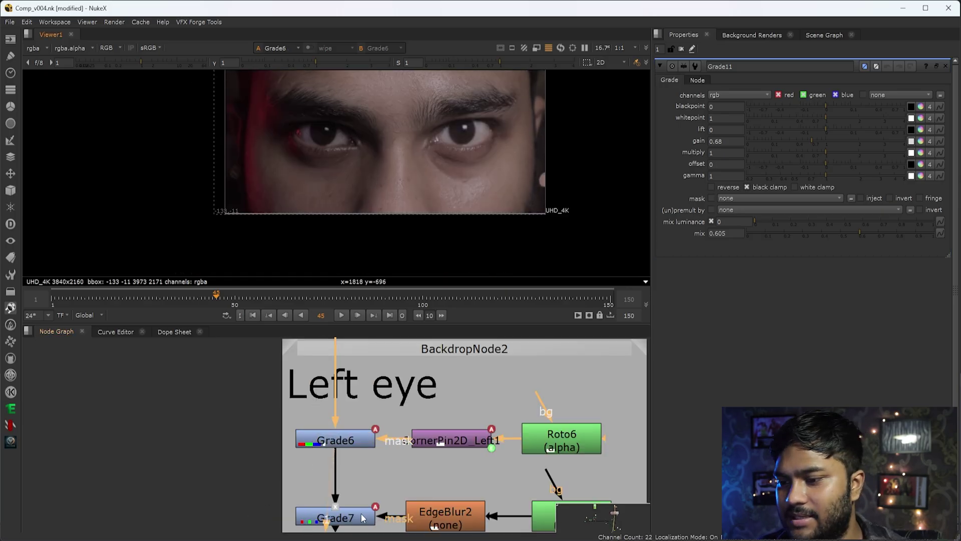
{"action": "left_click", "coordinate": [353, 431]}
{"action": "double_click", "coordinate": [354, 431]}
{"action": "scroll", "coordinate": [349, 168], "scroll_direction": "up", "scroll_amount": 3}
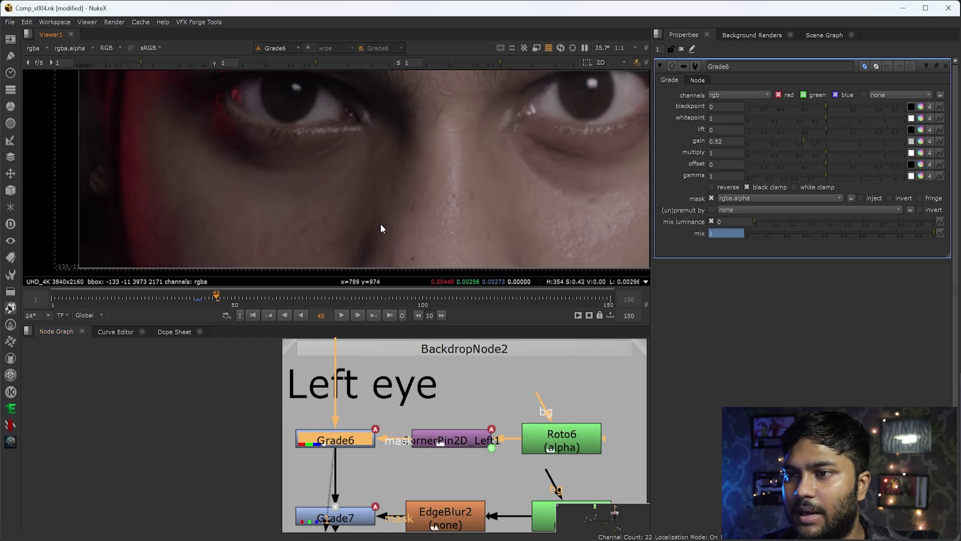
View Grade11 again to compare the eye area before the left-eye grade is applied.
{"action": "scroll", "coordinate": [371, 191], "scroll_direction": "down", "scroll_amount": 4}
{"action": "middle_click_drag", "start_coordinate": [392, 401], "coordinate": [431, 485]}
{"action": "scroll", "coordinate": [431, 485], "scroll_direction": "down", "scroll_amount": 3}
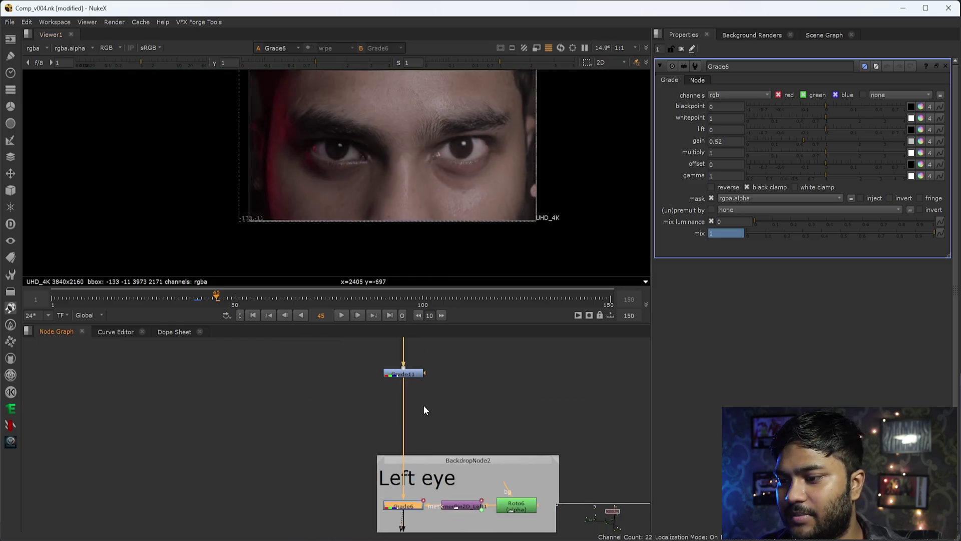
{"action": "left_click_drag", "start_coordinate": [464, 349], "coordinate": [342, 420]}
{"action": "key", "text": "1"}
{"action": "left_click", "coordinate": [323, 426]}
{"action": "left_click_drag", "start_coordinate": [282, 127], "coordinate": [350, 218]}
{"action": "left_click_drag", "start_coordinate": [311, 155], "coordinate": [331, 182]}
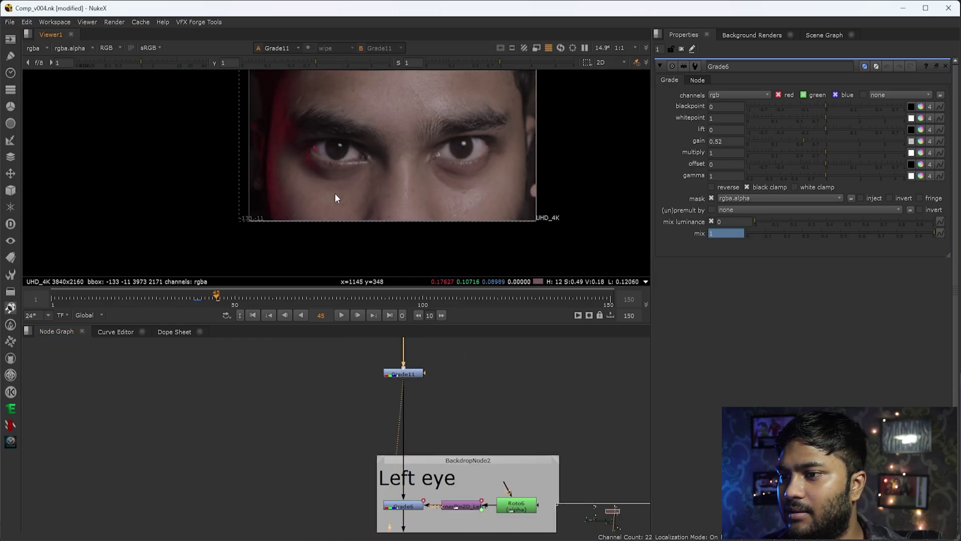
{"action": "scroll", "coordinate": [335, 194], "scroll_direction": "up", "scroll_amount": 3}
{"action": "scroll", "coordinate": [298, 191], "scroll_direction": "down", "scroll_amount": 1}
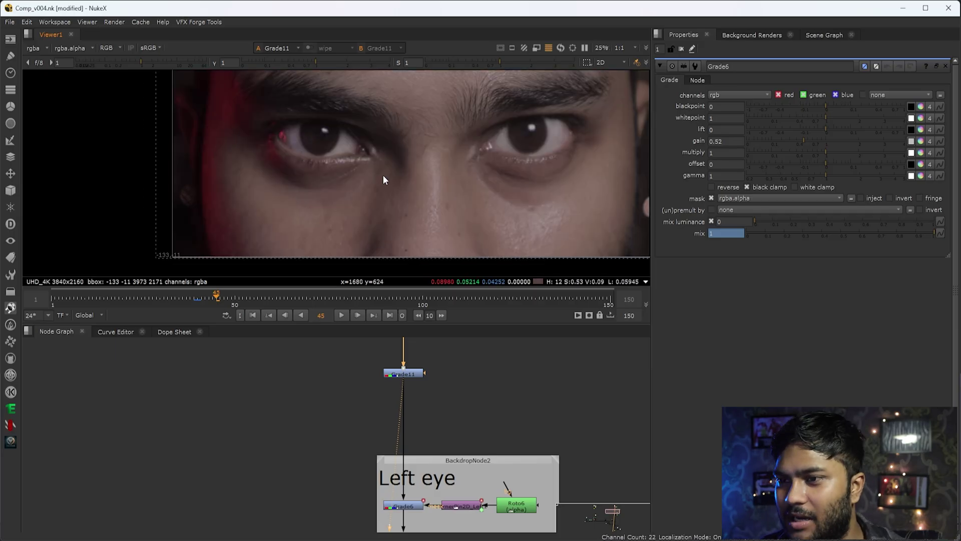
Open Roto6 to examine its mask shape around the left eye, and show the Grade6 result.
{"action": "middle_click_drag", "start_coordinate": [383, 519], "coordinate": [367, 413]}
{"action": "scroll", "coordinate": [367, 412], "scroll_direction": "up", "scroll_amount": 2}
{"action": "double_click", "coordinate": [554, 400]}
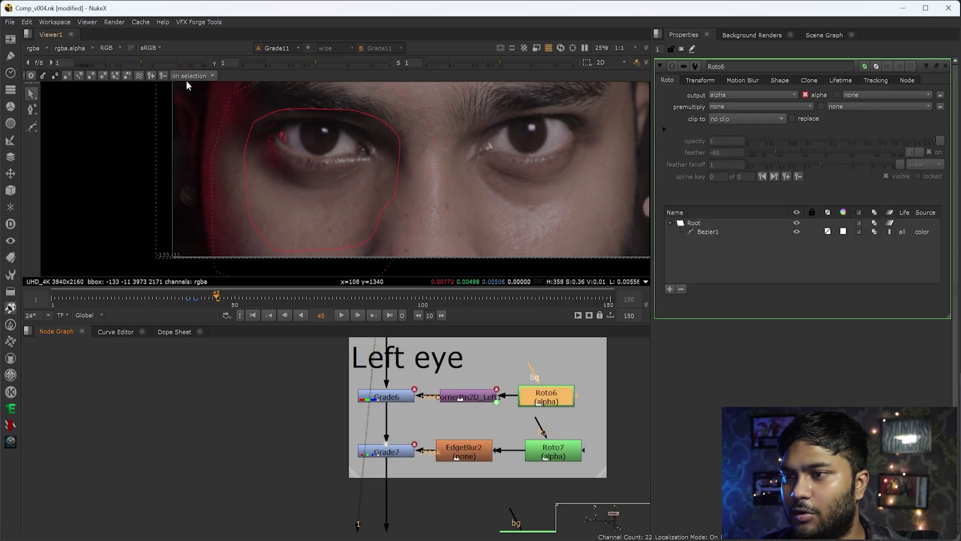
{"action": "left_click_drag", "start_coordinate": [329, 375], "coordinate": [416, 412]}
{"action": "key", "text": "1"}
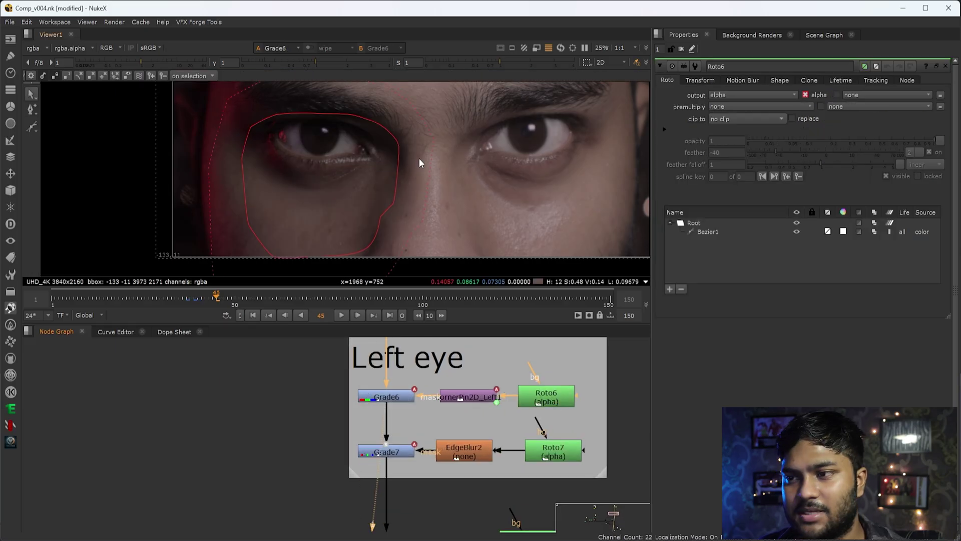
View the results of Grade7 and Grade8 in turn, and hide the viewer overlay to inspect the full frame.
{"action": "middle_click_drag", "start_coordinate": [447, 443], "coordinate": [445, 396]}
{"action": "middle_click_drag", "start_coordinate": [547, 203], "coordinate": [479, 212]}
{"action": "left_click_drag", "start_coordinate": [317, 386], "coordinate": [414, 456]}
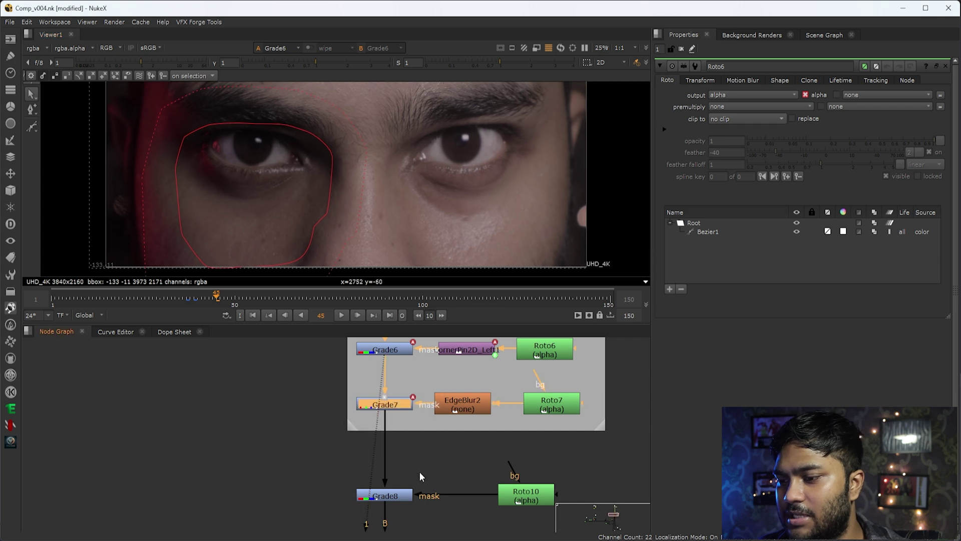
{"action": "middle_click_drag", "start_coordinate": [420, 471], "coordinate": [436, 381]}
{"action": "key", "text": "1"}
{"action": "left_click_drag", "start_coordinate": [277, 384], "coordinate": [472, 429]}
{"action": "scroll", "coordinate": [470, 413], "scroll_direction": "down", "scroll_amount": 3}
{"action": "key", "text": "minus"}
{"action": "key", "text": "o"}
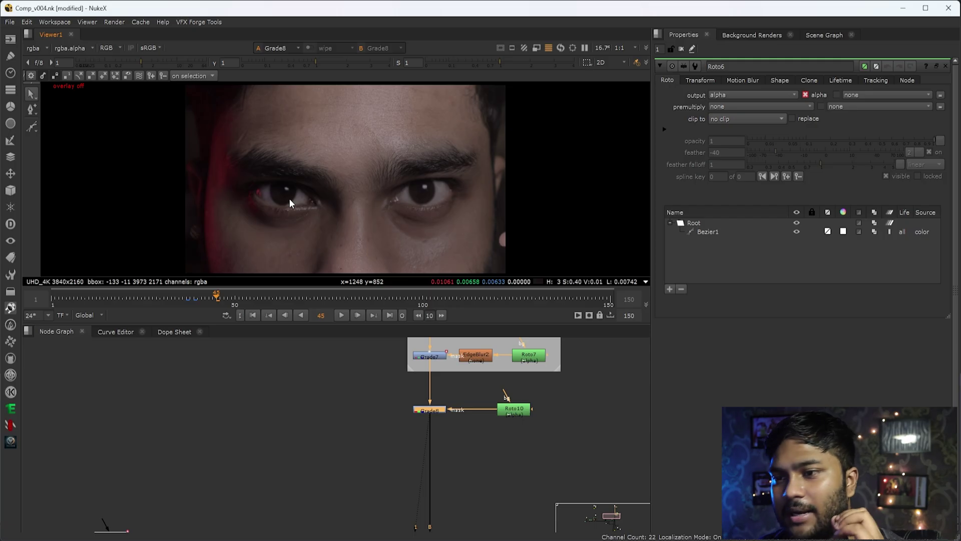
Survey the eye-replacement branches of the node graph and show the Merge9 composite in the viewer.
{"action": "scroll", "coordinate": [426, 426], "scroll_direction": "down", "scroll_amount": 3}
{"action": "scroll", "coordinate": [433, 418], "scroll_direction": "up", "scroll_amount": 3}
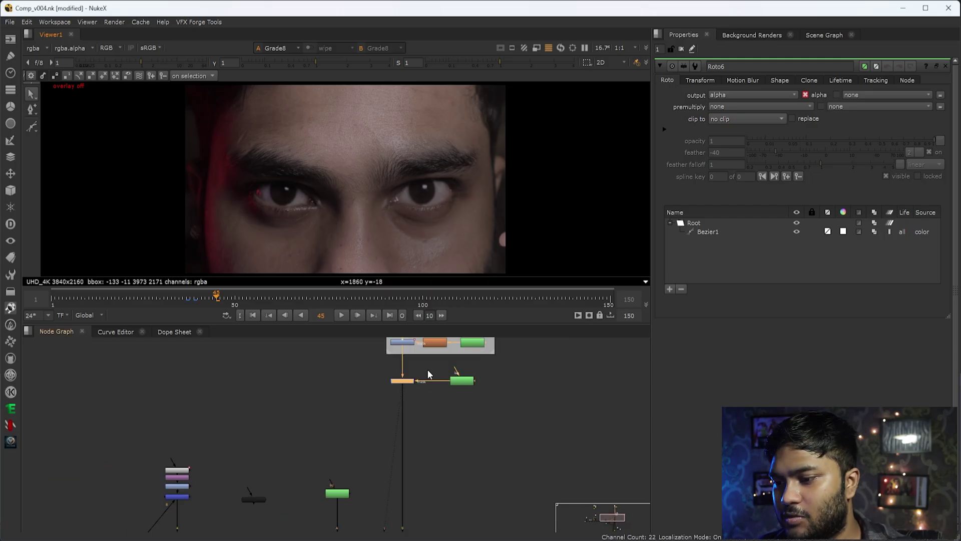
{"action": "middle_click_drag", "start_coordinate": [359, 416], "coordinate": [487, 387]}
{"action": "scroll", "coordinate": [496, 383], "scroll_direction": "down", "scroll_amount": 5}
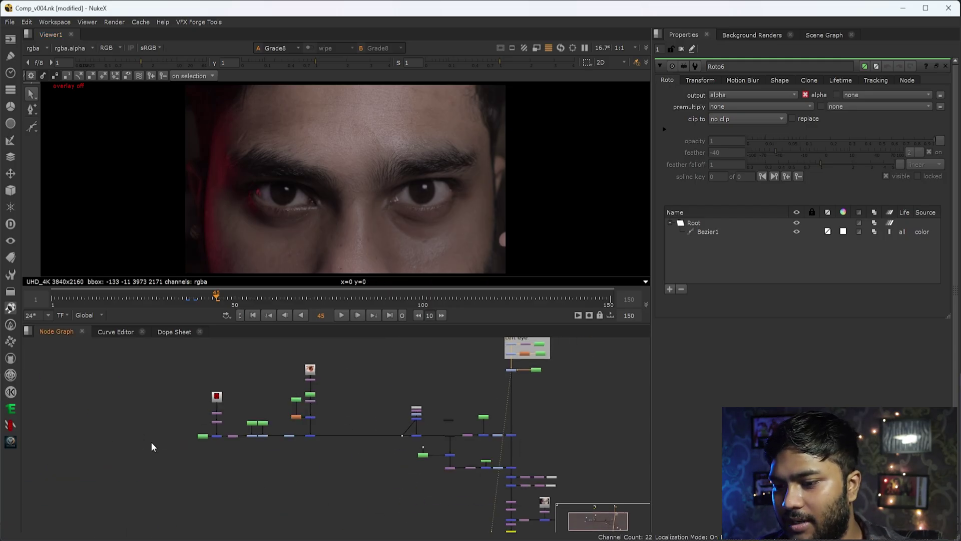
{"action": "middle_click_drag", "start_coordinate": [227, 411], "coordinate": [408, 404]}
{"action": "middle_click_drag", "start_coordinate": [570, 465], "coordinate": [562, 466]}
{"action": "scroll", "coordinate": [457, 391], "scroll_direction": "up", "scroll_amount": 1}
{"action": "key", "text": "1"}
{"action": "left_click_drag", "start_coordinate": [466, 371], "coordinate": [437, 458]}
{"action": "key", "text": "1"}
{"action": "scroll", "coordinate": [226, 430], "scroll_direction": "down", "scroll_amount": 3}
{"action": "middle_click_drag", "start_coordinate": [226, 430], "coordinate": [410, 464]}
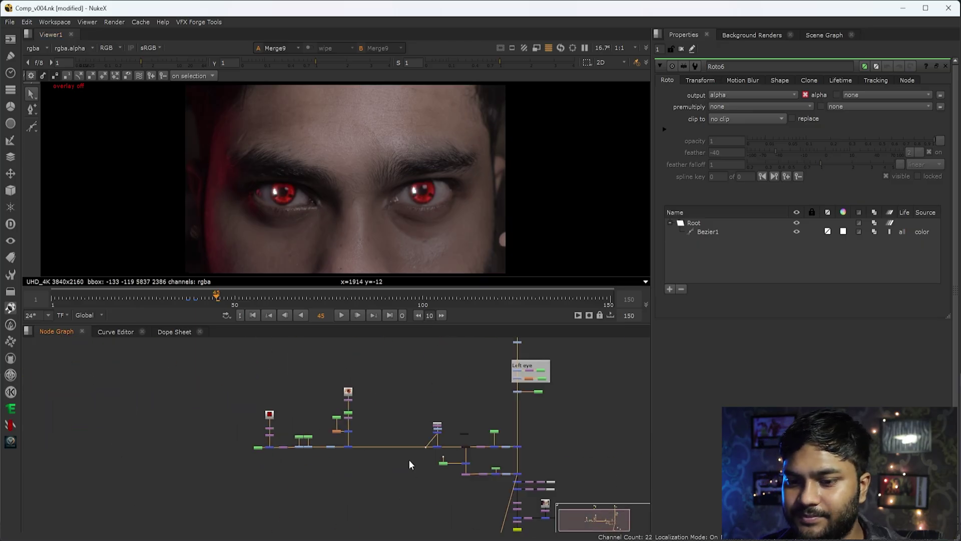
Show the Sharingan image from Read3 and its repositioned version from Transform3 in the viewer.
{"action": "scroll", "coordinate": [313, 411], "scroll_direction": "up", "scroll_amount": 7}
{"action": "middle_click_drag", "start_coordinate": [274, 431], "coordinate": [348, 399]}
{"action": "left_click_drag", "start_coordinate": [375, 356], "coordinate": [220, 453]}
{"action": "key", "text": "1"}
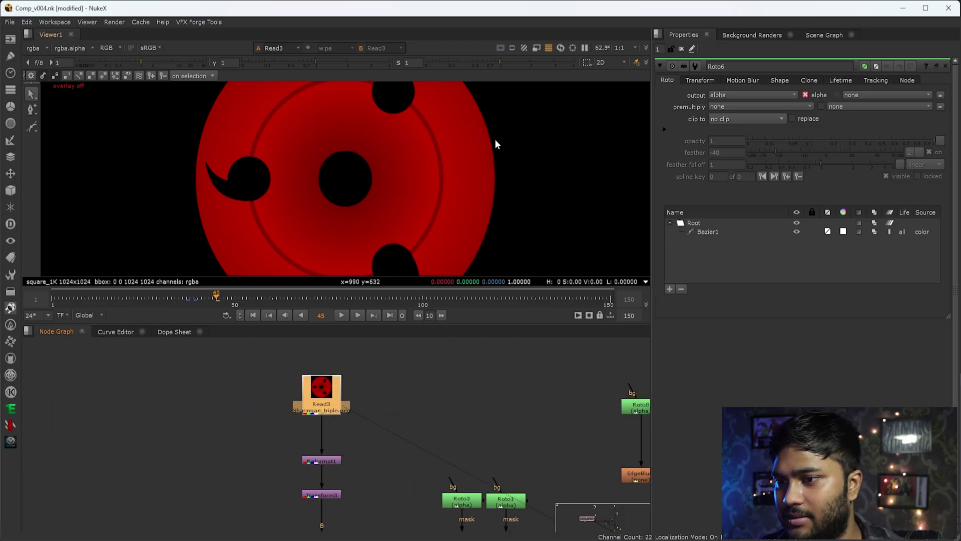
{"action": "left_click_drag", "start_coordinate": [373, 424], "coordinate": [331, 499]}
{"action": "key", "text": "1"}
{"action": "scroll", "coordinate": [469, 274], "scroll_direction": "down", "scroll_amount": 1}
{"action": "scroll", "coordinate": [477, 355], "scroll_direction": "down", "scroll_amount": 10}
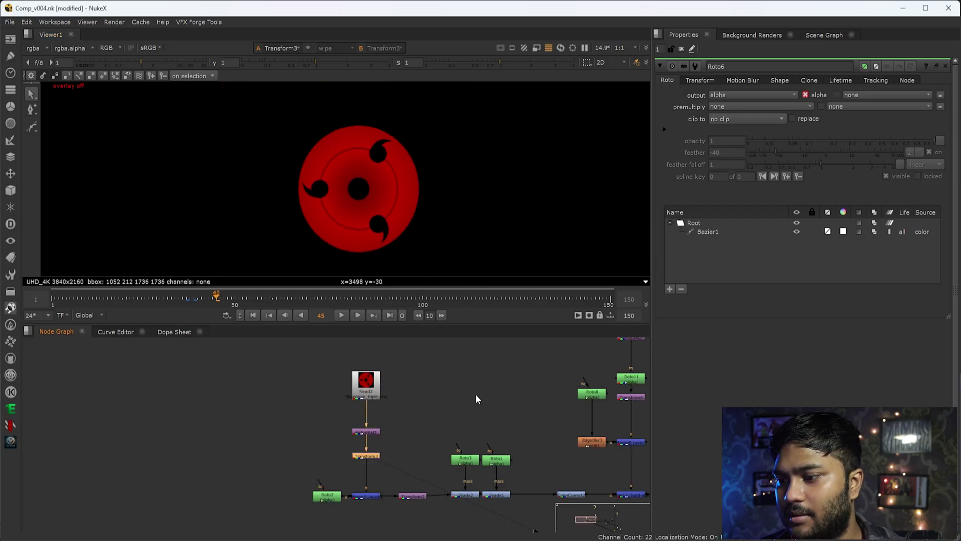
Follow the Sharingan branch and show the output of Merge3, which masks the image with Roto2.
{"action": "middle_click_drag", "start_coordinate": [599, 439], "coordinate": [349, 398]}
{"action": "scroll", "coordinate": [553, 426], "scroll_direction": "up", "scroll_amount": 6}
{"action": "left_click_drag", "start_coordinate": [622, 400], "coordinate": [581, 438]}
{"action": "key", "text": "1"}
{"action": "scroll", "coordinate": [340, 428], "scroll_direction": "up", "scroll_amount": 5}
{"action": "scroll", "coordinate": [340, 428], "scroll_direction": "up", "scroll_amount": 2}
{"action": "left_click_drag", "start_coordinate": [386, 367], "coordinate": [166, 435]}
{"action": "left_click_drag", "start_coordinate": [390, 435], "coordinate": [288, 499]}
{"action": "key", "text": "1"}
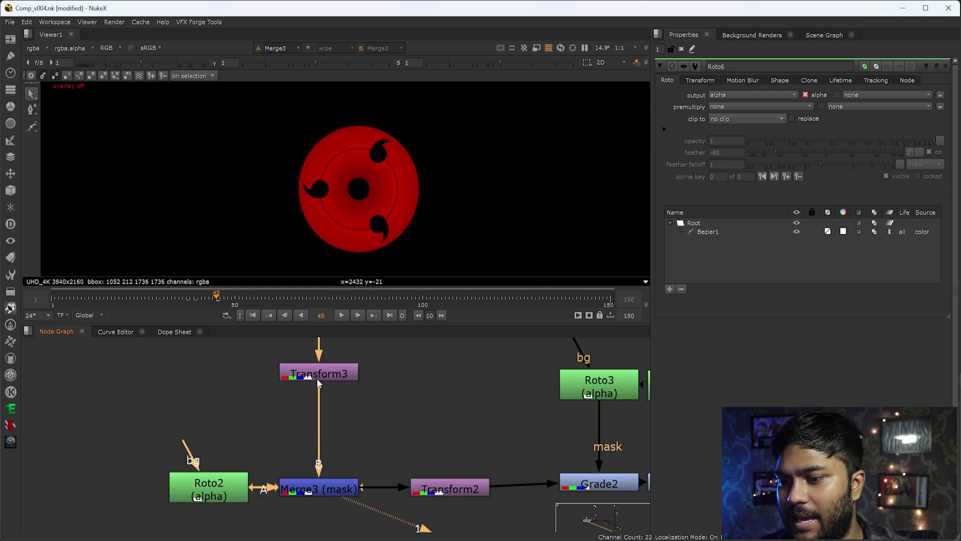
Insert a new Merge node set to over between Transform3 and Merge3.
{"action": "scroll", "coordinate": [375, 403], "scroll_direction": "up", "scroll_amount": 2}
{"action": "left_click", "coordinate": [375, 413]}
{"action": "key", "text": "m"}
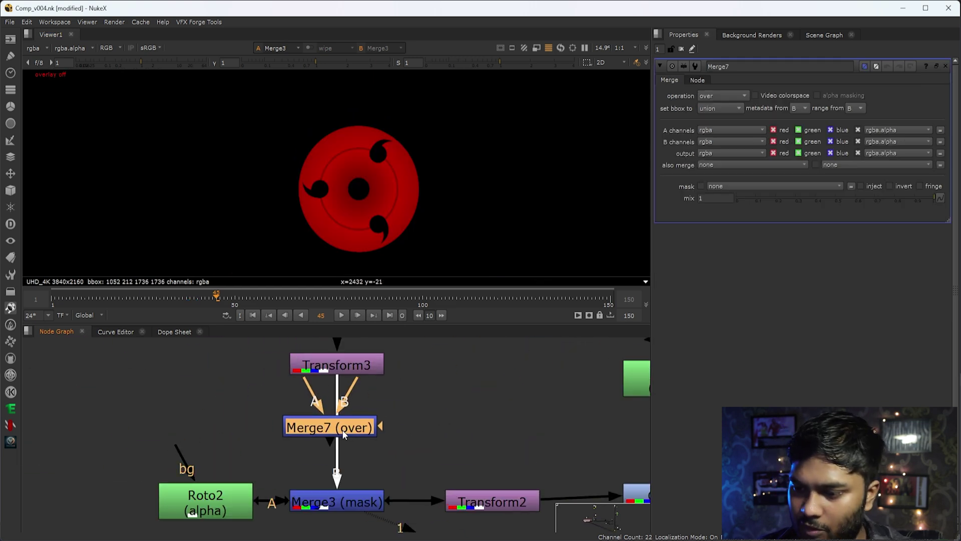
Create a Constant node beside the Sharingan branch and set its color to white (1).
{"action": "left_click", "coordinate": [215, 400]}
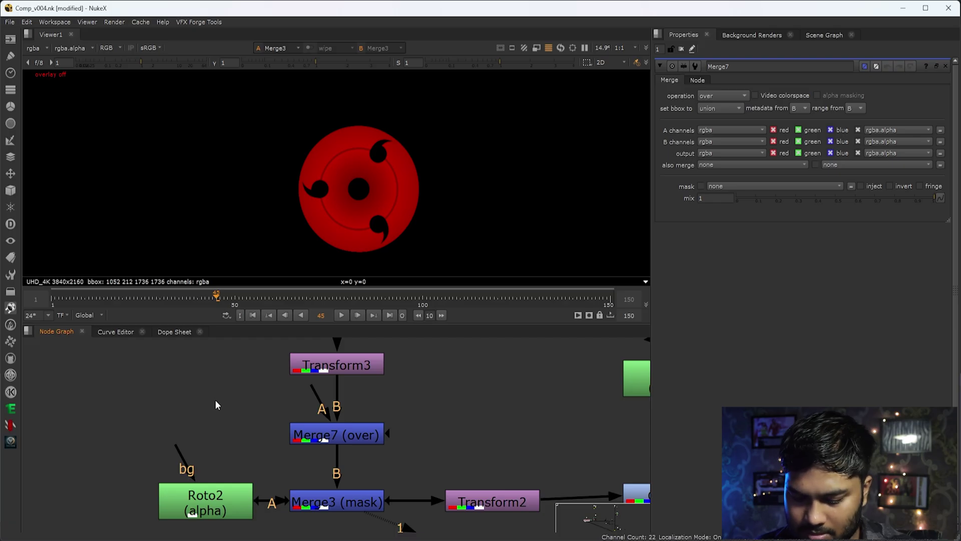
{"action": "key", "text": "Tab"}
{"action": "type", "text": "com"}
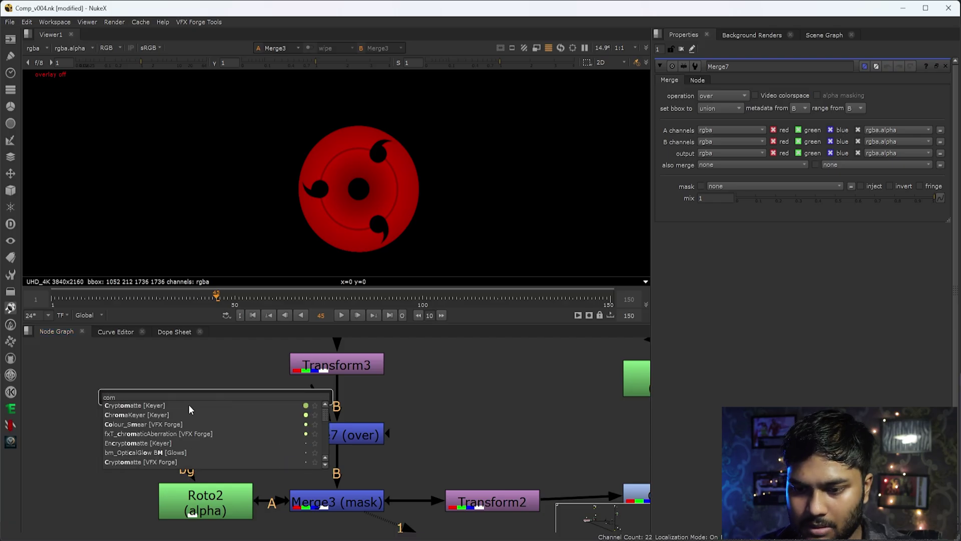
{"action": "key", "text": "BackSpace"}
{"action": "type", "text": "n"}
{"action": "left_click", "coordinate": [189, 405]}
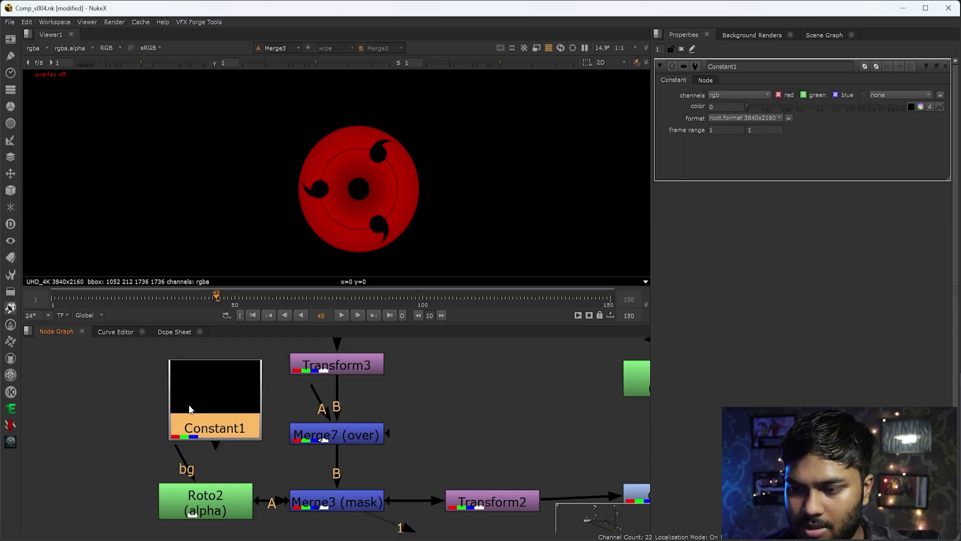
{"action": "left_click", "coordinate": [126, 444]}
{"action": "left_click", "coordinate": [251, 388]}
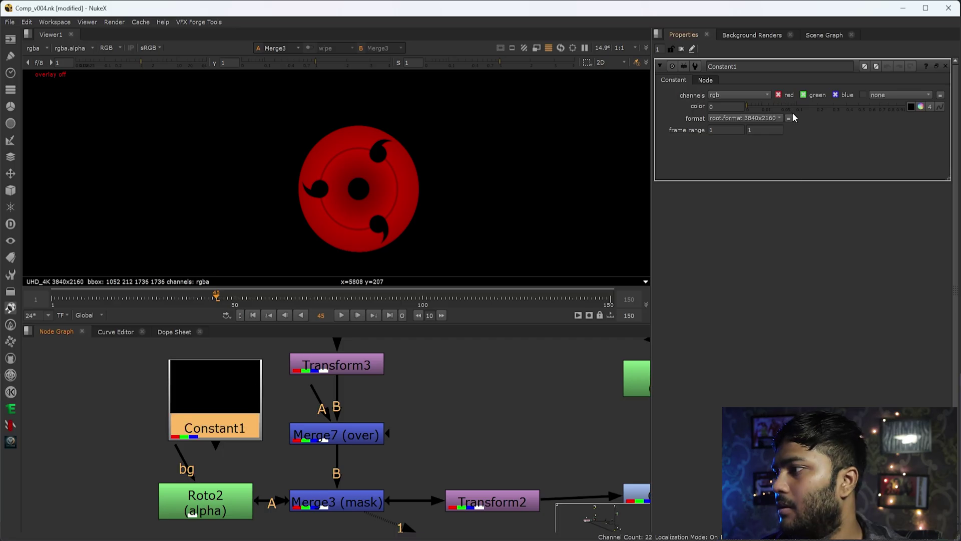
{"action": "left_click", "coordinate": [905, 106]}
Connect the white Constant to Merge7 and swap the merge's inputs so the Constant becomes the B background under Transform3.
{"action": "left_click_drag", "start_coordinate": [317, 400], "coordinate": [235, 400]}
{"action": "left_click", "coordinate": [357, 437]}
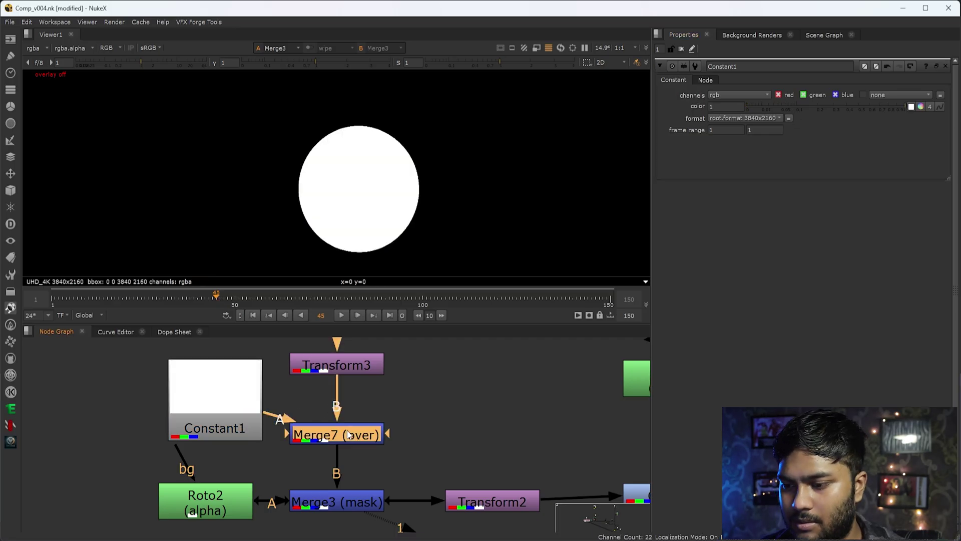
{"action": "key", "text": "shift+x"}
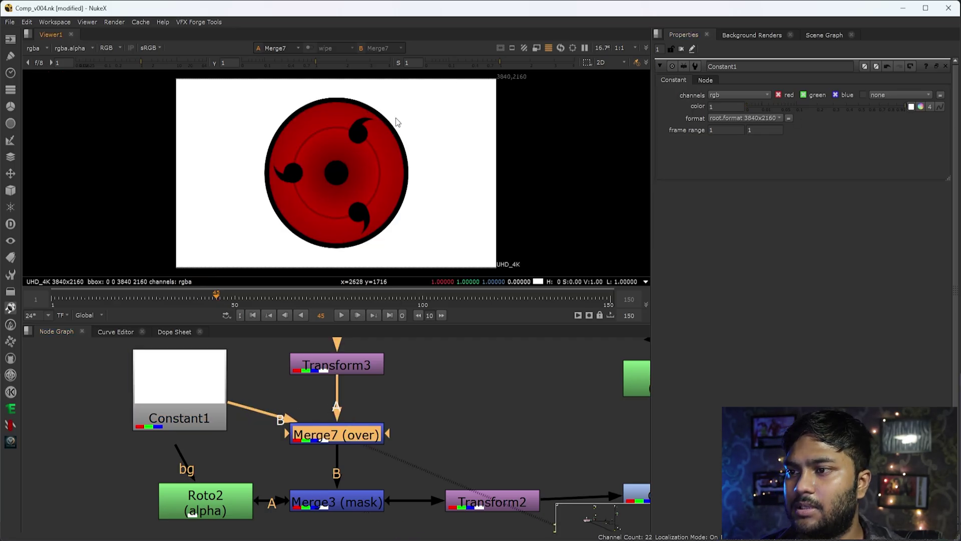
Compare the outputs of Merge3 and Merge7 in the viewer, zoomed in on the outer edge of the Sharingan.
{"action": "scroll", "coordinate": [340, 105], "scroll_direction": "up", "scroll_amount": 5}
{"action": "left_click_drag", "start_coordinate": [358, 114], "coordinate": [399, 143]}
{"action": "middle_click_drag", "start_coordinate": [344, 490], "coordinate": [345, 409]}
{"action": "left_click_drag", "start_coordinate": [421, 392], "coordinate": [277, 449]}
{"action": "key", "text": "1"}
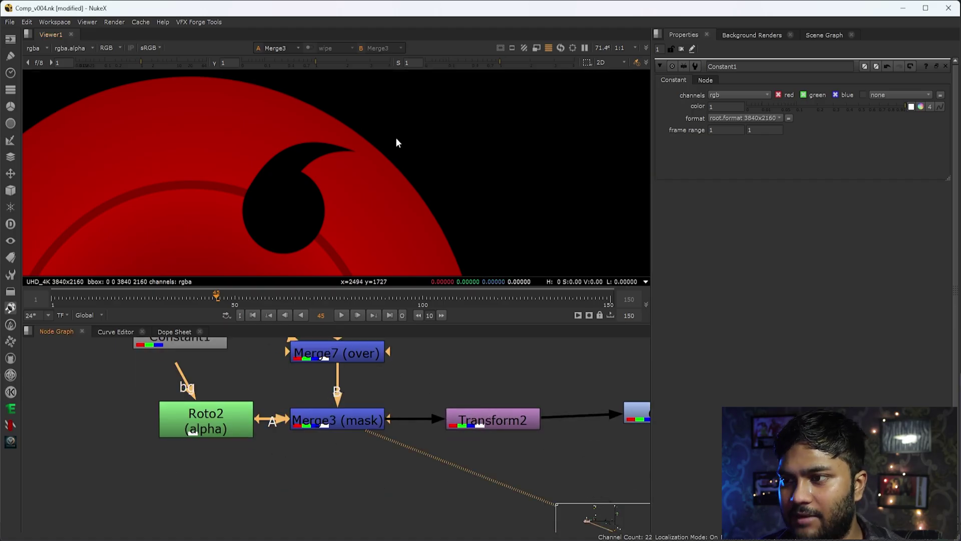
{"action": "left_click", "coordinate": [379, 359]}
{"action": "key", "text": "1"}
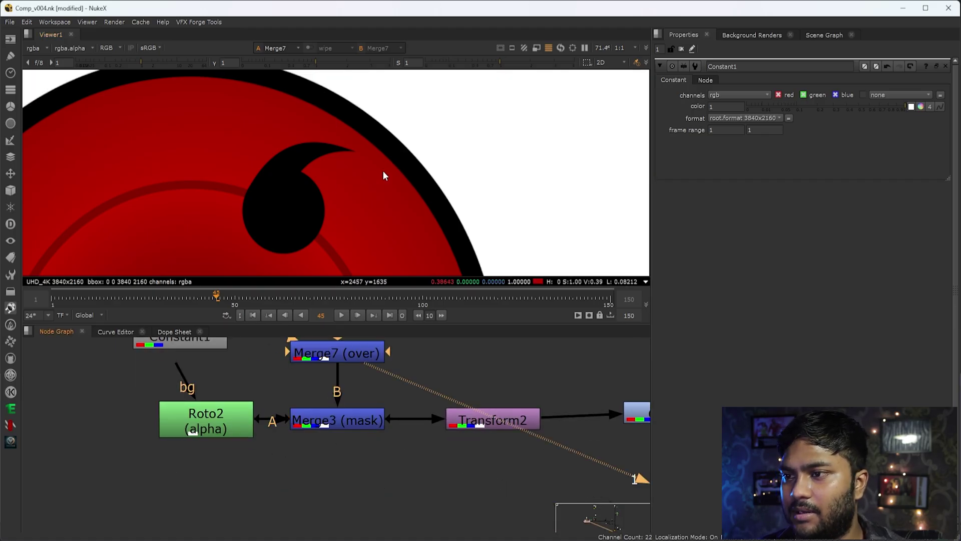
Delete Merge7 and the white Constant node, leaving Transform3 feeding Merge3's B input directly.
{"action": "scroll", "coordinate": [374, 370], "scroll_direction": "down", "scroll_amount": 3}
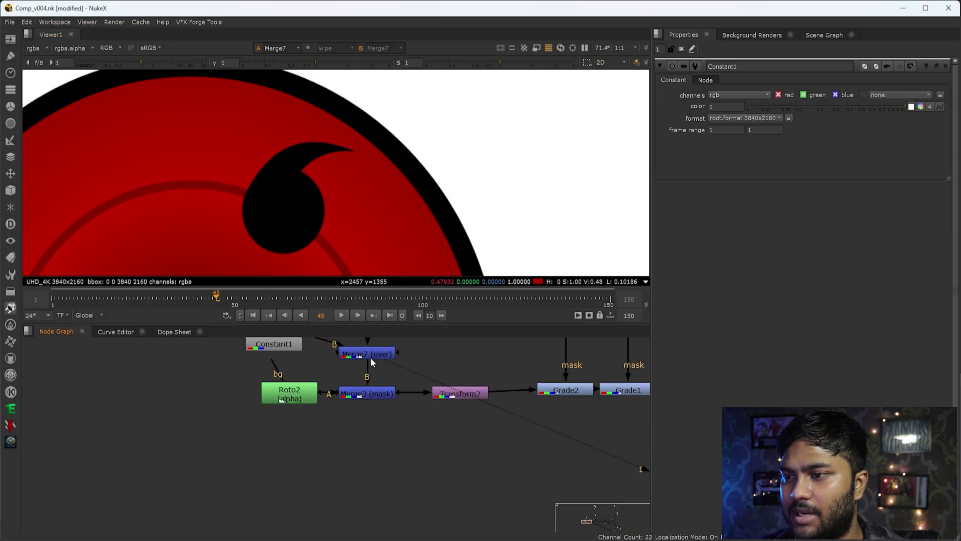
{"action": "middle_click_drag", "start_coordinate": [395, 373], "coordinate": [340, 446]}
{"action": "left_click", "coordinate": [315, 431]}
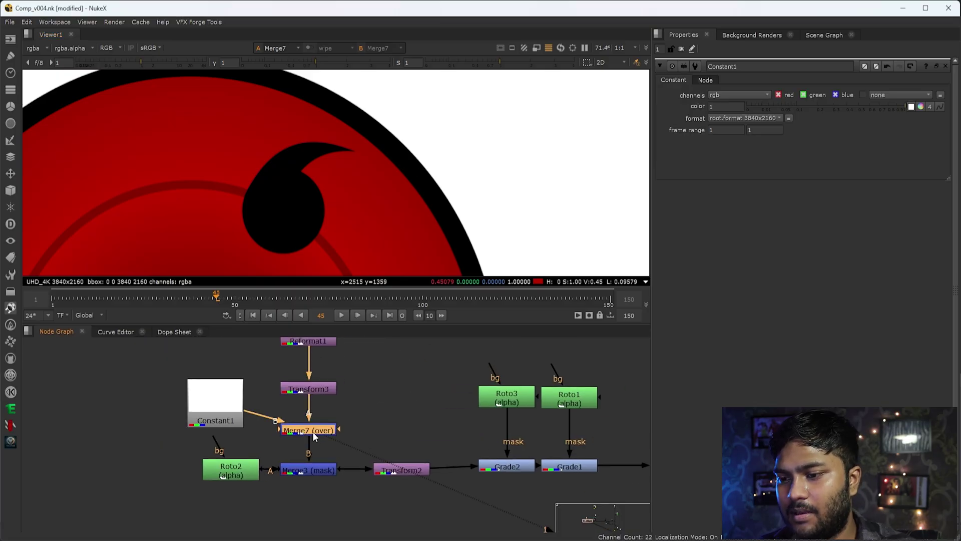
{"action": "left_click_drag", "start_coordinate": [375, 420], "coordinate": [270, 445]}
{"action": "key", "text": "Delete"}
{"action": "left_click", "coordinate": [242, 410]}
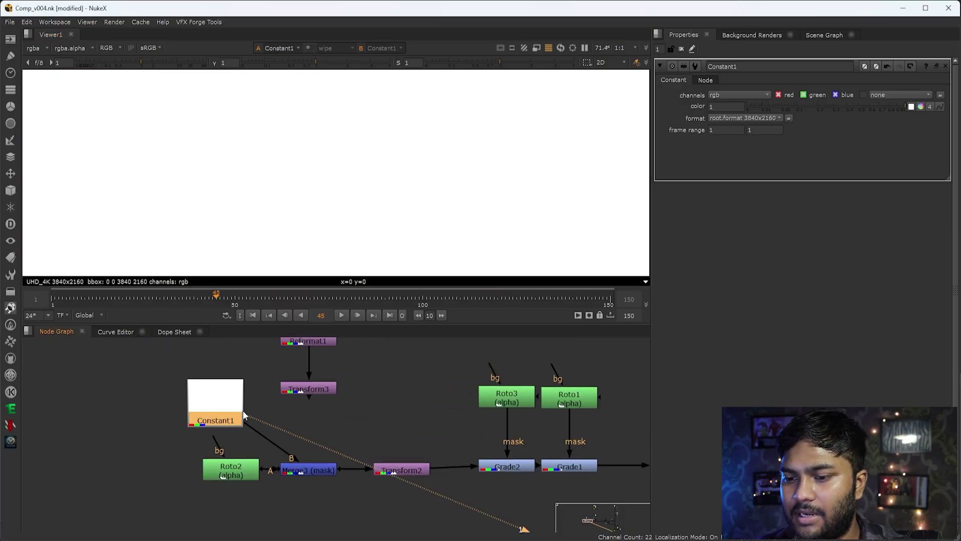
{"action": "key", "text": "Delete"}
Show the masked output of Merge3 and the resized eye texture from Transform2 in the viewer.
{"action": "left_click_drag", "start_coordinate": [366, 432], "coordinate": [253, 503]}
{"action": "key", "text": "1"}
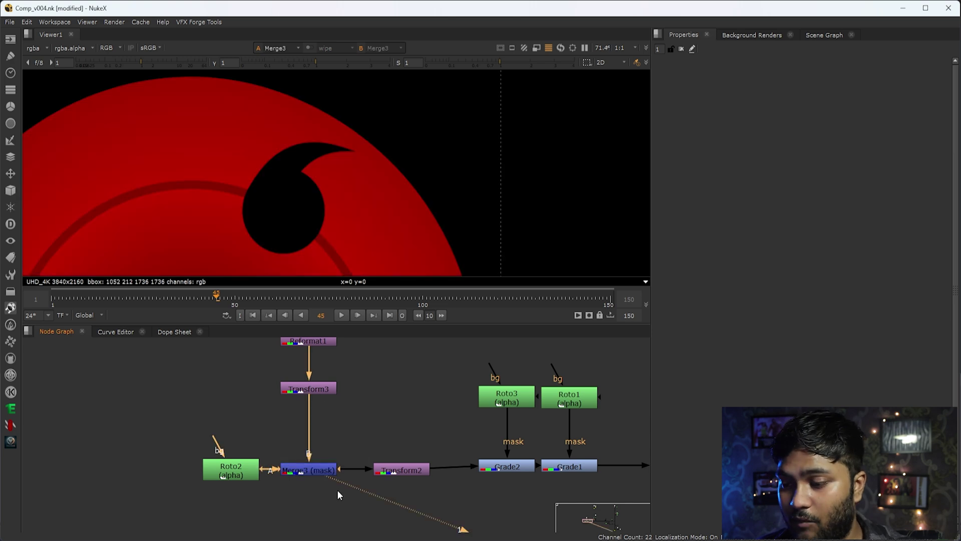
{"action": "left_click_drag", "start_coordinate": [441, 448], "coordinate": [349, 506]}
{"action": "key", "text": "1"}
{"action": "key", "text": "f"}
{"action": "scroll", "coordinate": [289, 214], "scroll_direction": "up", "scroll_amount": 3}
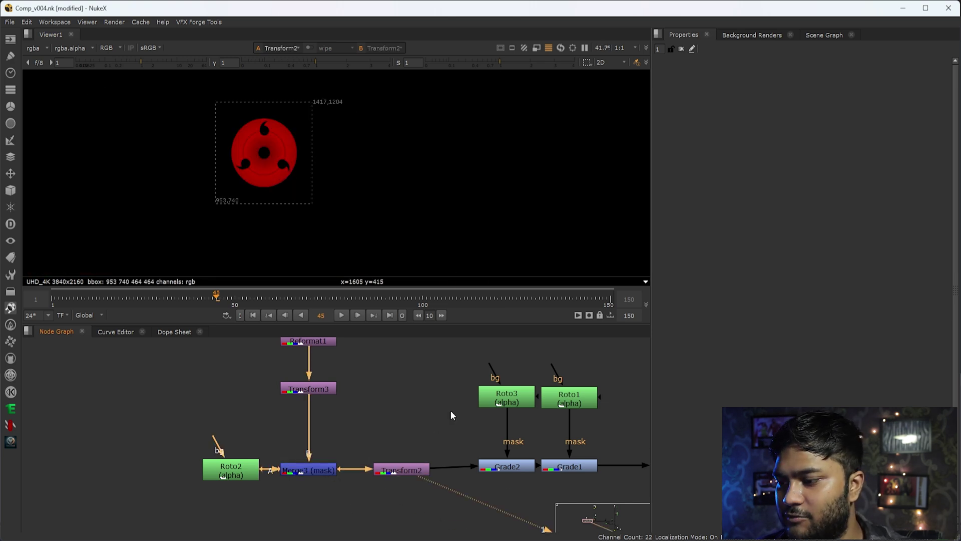
Show the output of Grade2 in the viewer and examine the darkened upper part of the Sharingan.
{"action": "left_click_drag", "start_coordinate": [468, 441], "coordinate": [536, 494]}
{"action": "key", "text": "1"}
{"action": "scroll", "coordinate": [236, 95], "scroll_direction": "up", "scroll_amount": 3}
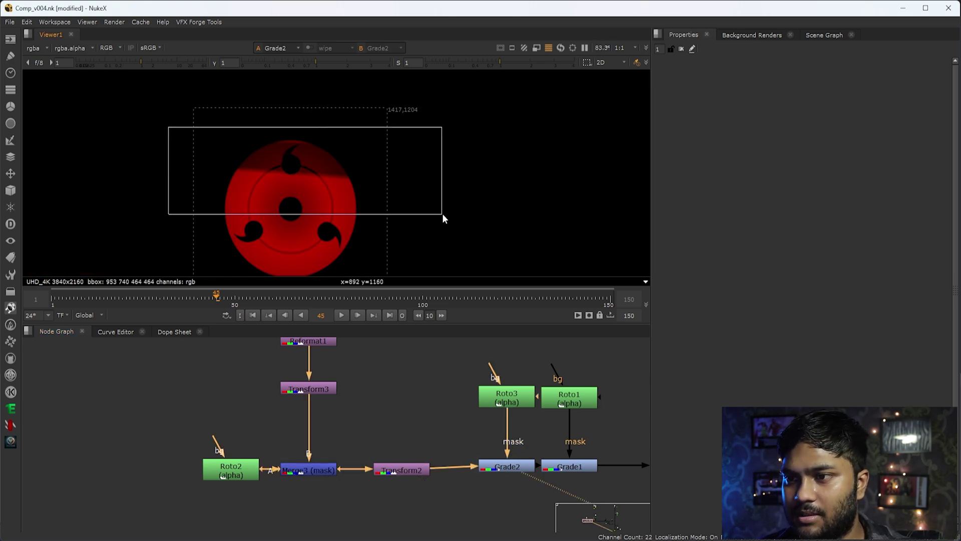
{"action": "scroll", "coordinate": [240, 145], "scroll_direction": "up", "scroll_amount": 3}
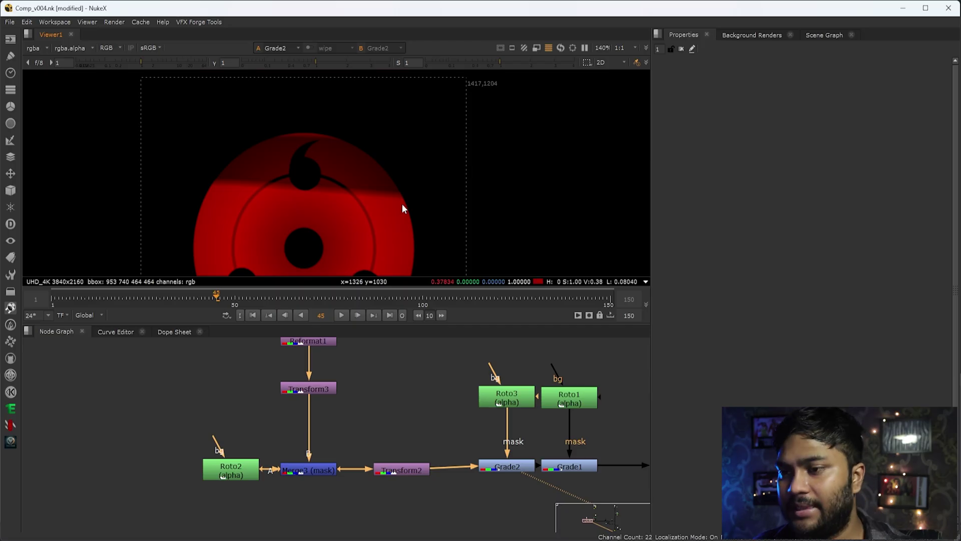
Show the Merge1 composite in the viewer and examine the shadow of the upper eyelid over the red eye.
{"action": "scroll", "coordinate": [531, 398], "scroll_direction": "down", "scroll_amount": 3}
{"action": "middle_click_drag", "start_coordinate": [532, 398], "coordinate": [254, 426]}
{"action": "scroll", "coordinate": [368, 428], "scroll_direction": "down", "scroll_amount": 4}
{"action": "scroll", "coordinate": [530, 440], "scroll_direction": "up", "scroll_amount": 2}
{"action": "left_click_drag", "start_coordinate": [588, 426], "coordinate": [546, 467]}
{"action": "key", "text": "1"}
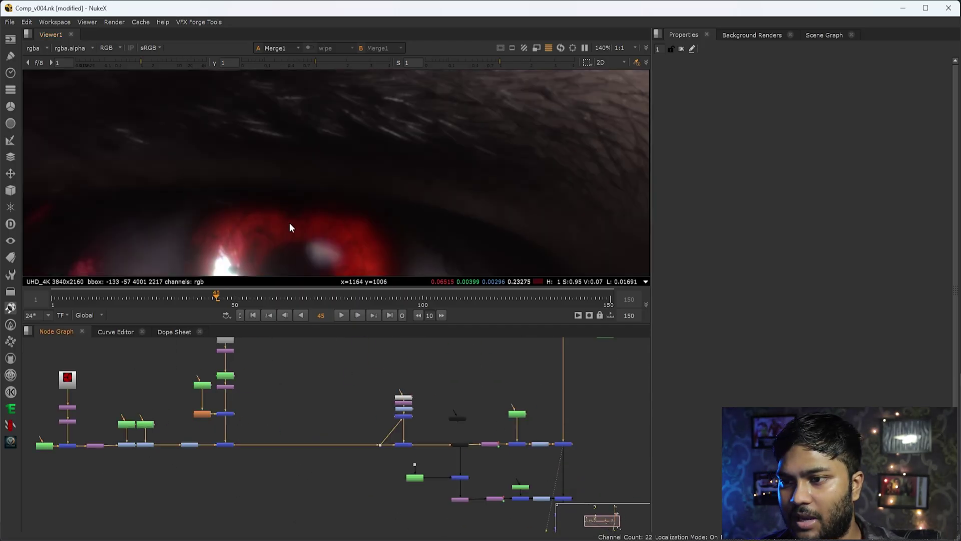
{"action": "middle_click_drag", "start_coordinate": [289, 222], "coordinate": [303, 173]}
{"action": "mouse_move", "coordinate": [128, 73]}
{"action": "left_mouse_down"}
{"action": "mouse_move", "coordinate": [242, 108]}
{"action": "mouse_move", "coordinate": [431, 139]}
{"action": "left_mouse_up"}
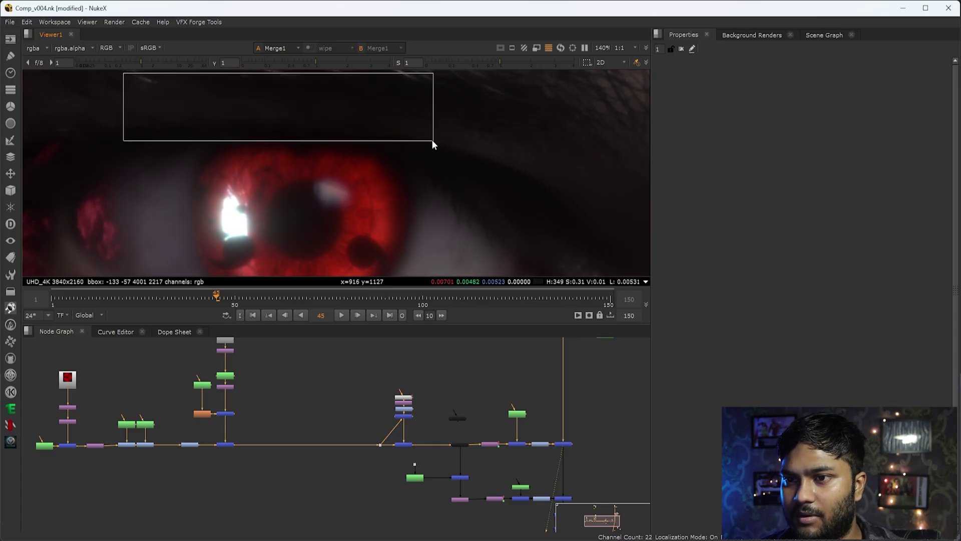
{"action": "middle_click_drag", "start_coordinate": [482, 154], "coordinate": [392, 152], "text": "alt"}
{"action": "scroll", "coordinate": [393, 153], "scroll_direction": "up", "scroll_amount": 3}
{"action": "left_click_drag", "start_coordinate": [254, 118], "coordinate": [479, 186]}
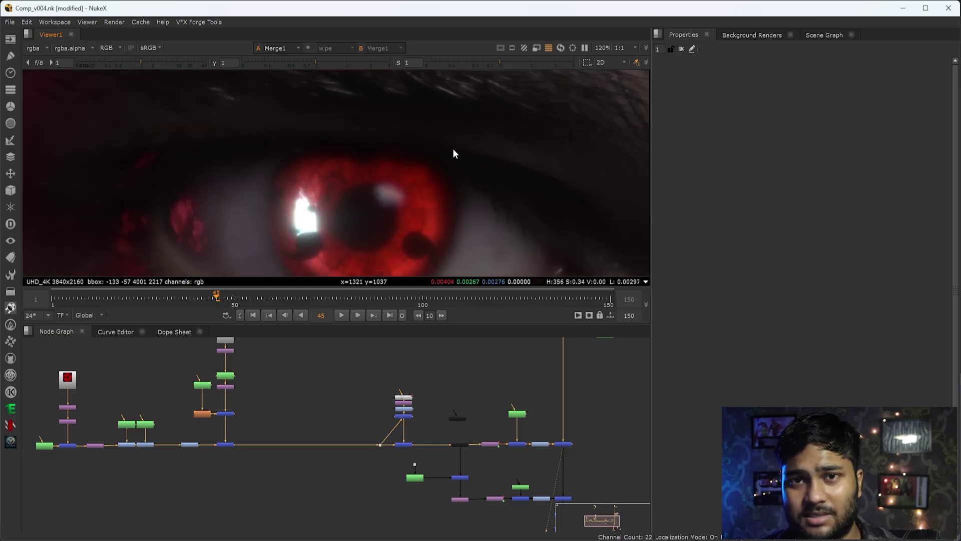
Return the viewer to Grade2 and open Roto3 to show the Bezier shape masking the upper shadow.
{"action": "middle_click_drag", "start_coordinate": [151, 438], "coordinate": [319, 445]}
{"action": "scroll", "coordinate": [319, 444], "scroll_direction": "up", "scroll_amount": 5}
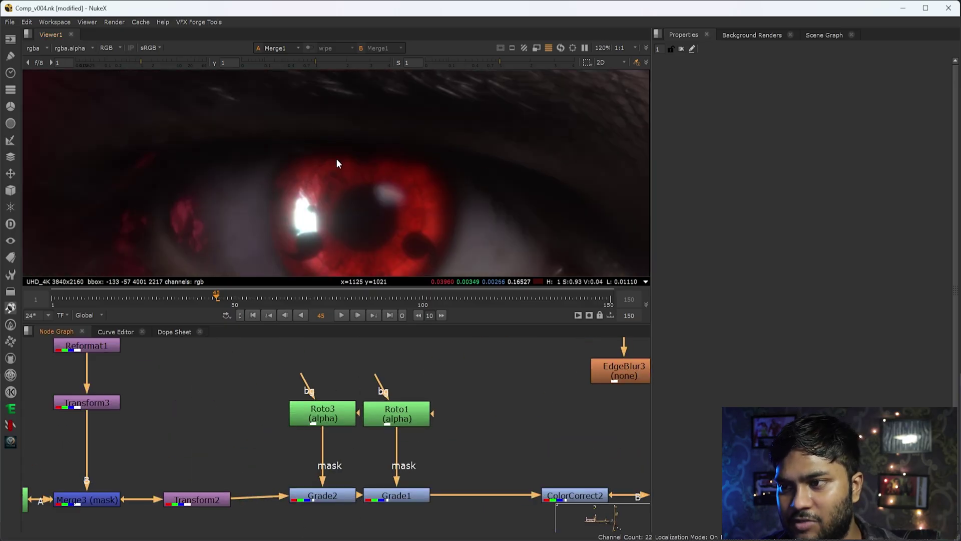
{"action": "left_click_drag", "start_coordinate": [269, 468], "coordinate": [373, 538]}
{"action": "key", "text": "1"}
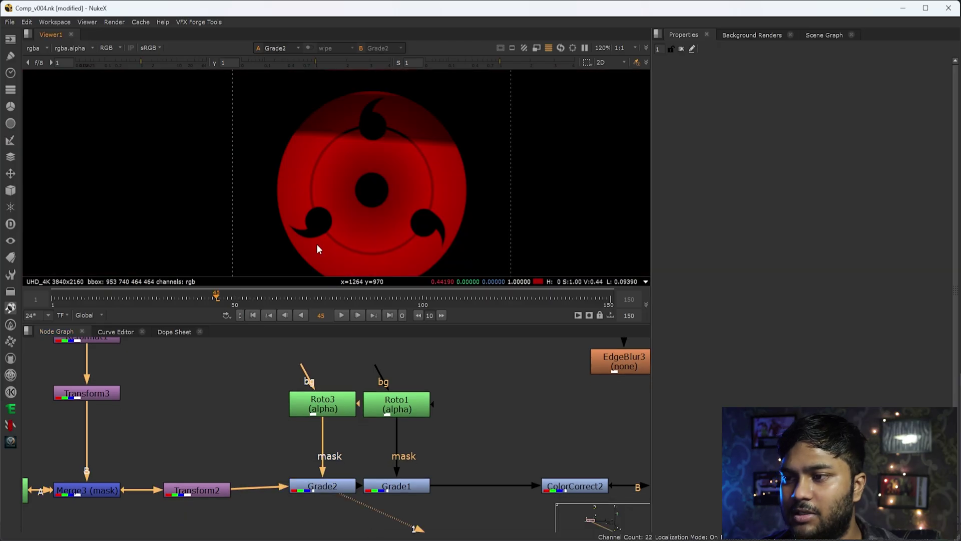
{"action": "left_click", "coordinate": [340, 408]}
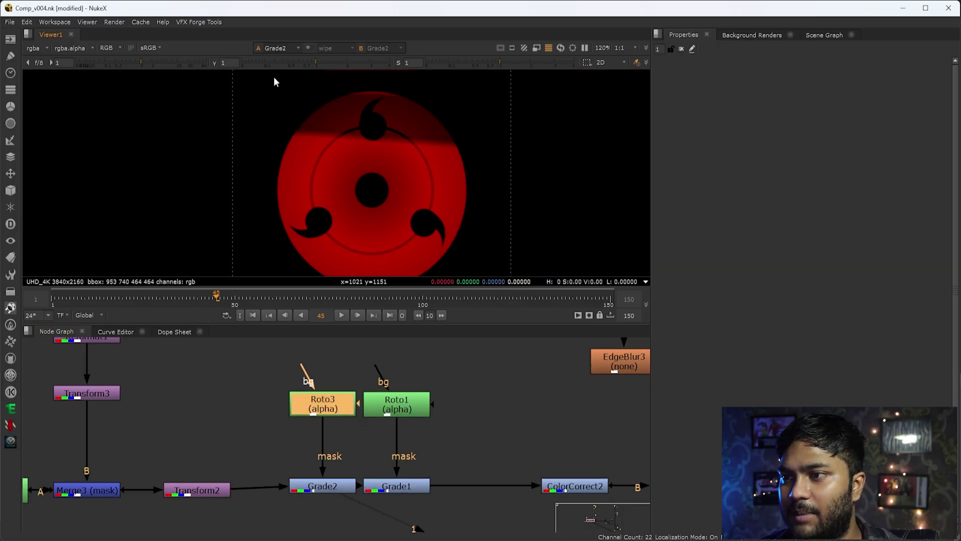
{"action": "left_click_drag", "start_coordinate": [302, 85], "coordinate": [450, 123]}
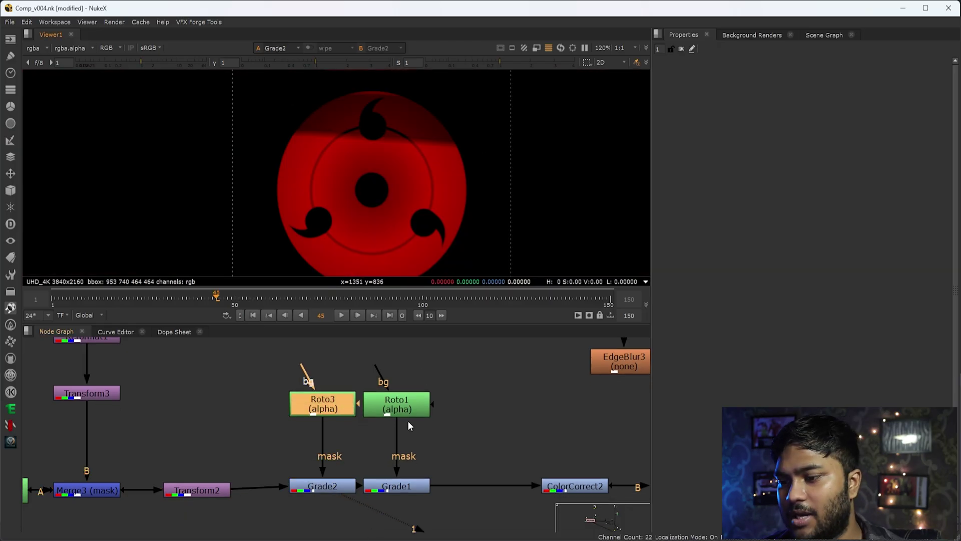
{"action": "double_click", "coordinate": [335, 413]}
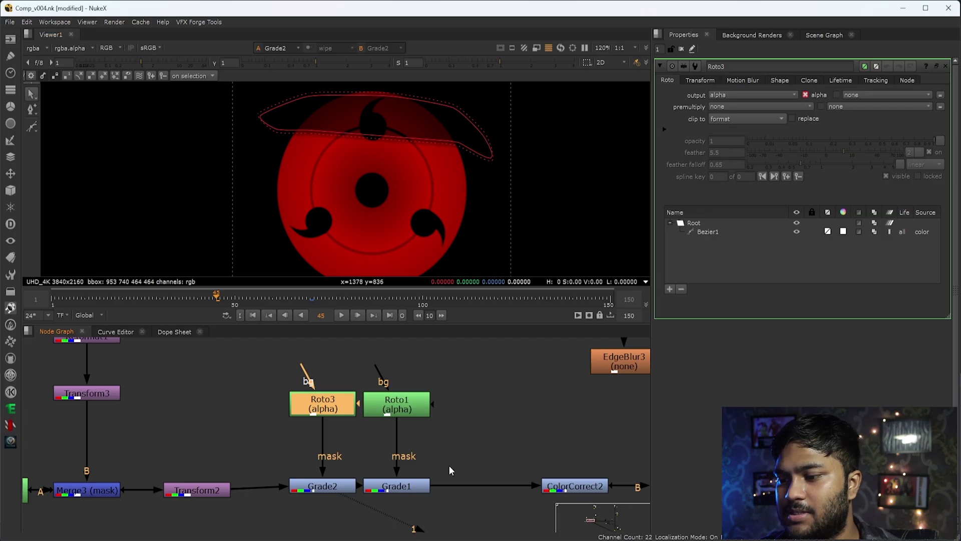
Show the output of Grade1 and open its Roto1 ellipse mask and grade settings to review the edge darkening.
{"action": "left_click_drag", "start_coordinate": [461, 444], "coordinate": [351, 507]}
{"action": "key", "text": "1"}
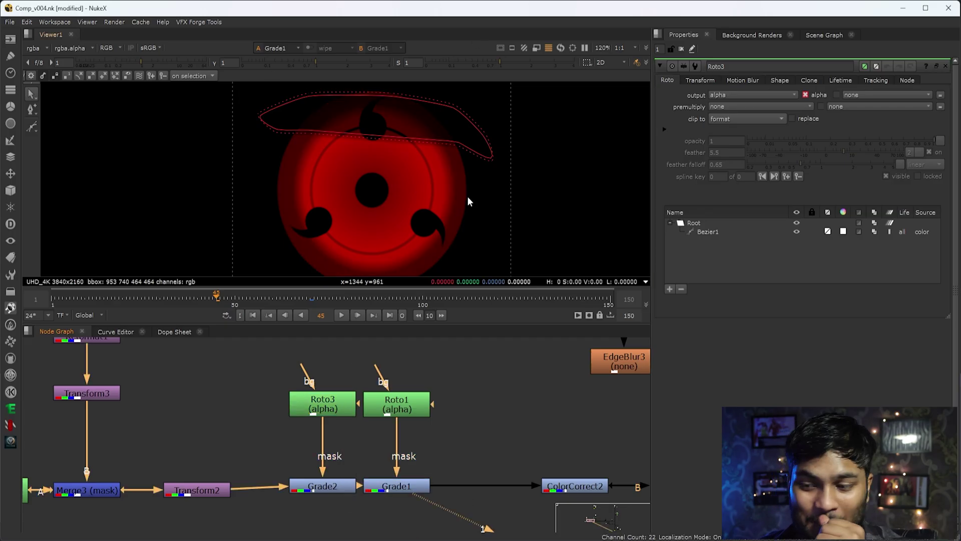
{"action": "double_click", "coordinate": [407, 404]}
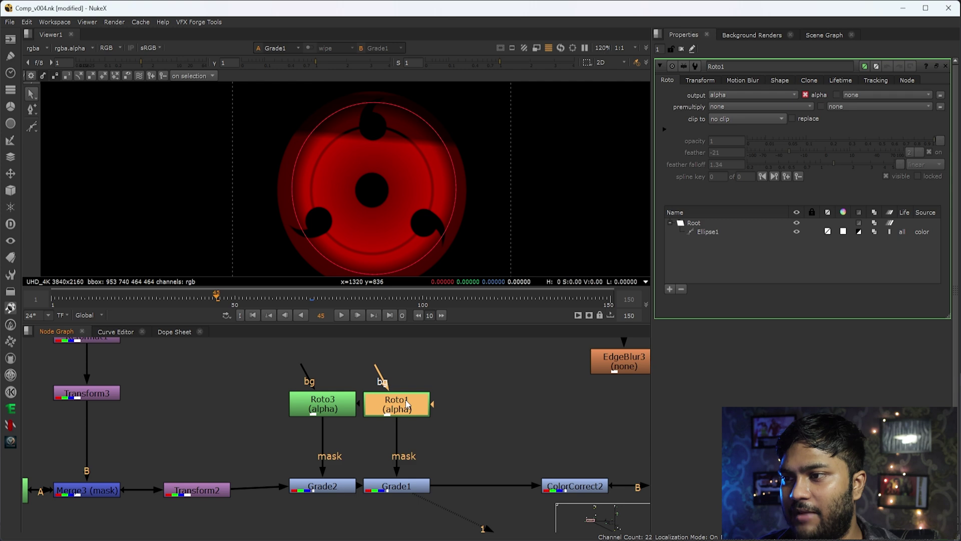
{"action": "double_click", "coordinate": [418, 484]}
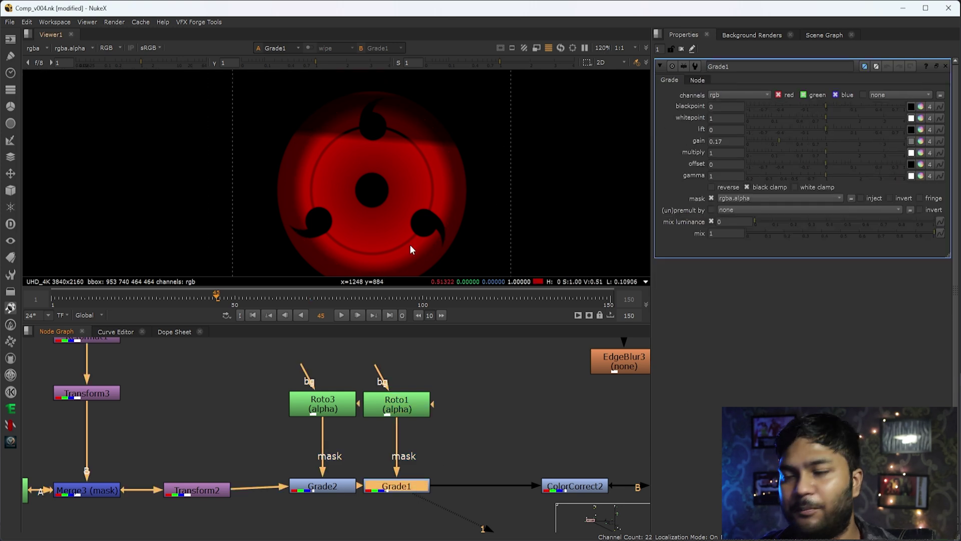
Show the output of ColorCorrect2 in the viewer and open its settings to review the color adjustments.
{"action": "scroll", "coordinate": [488, 414], "scroll_direction": "down", "scroll_amount": 3}
{"action": "middle_click_drag", "start_coordinate": [485, 415], "coordinate": [345, 464]}
{"action": "scroll", "coordinate": [345, 464], "scroll_direction": "up", "scroll_amount": 3}
{"action": "left_click_drag", "start_coordinate": [377, 445], "coordinate": [261, 493]}
{"action": "key", "text": "1"}
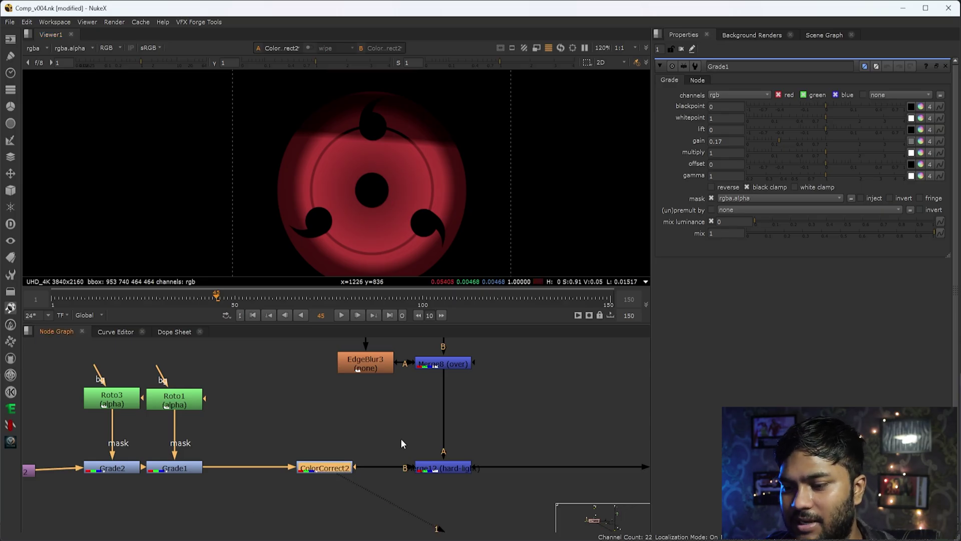
{"action": "double_click", "coordinate": [333, 469]}
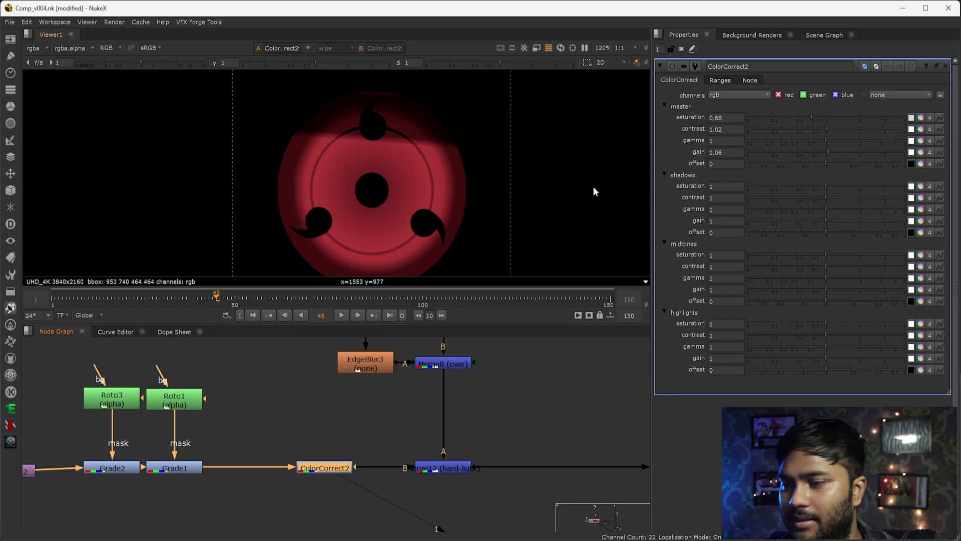
{"action": "left_click", "coordinate": [275, 494]}
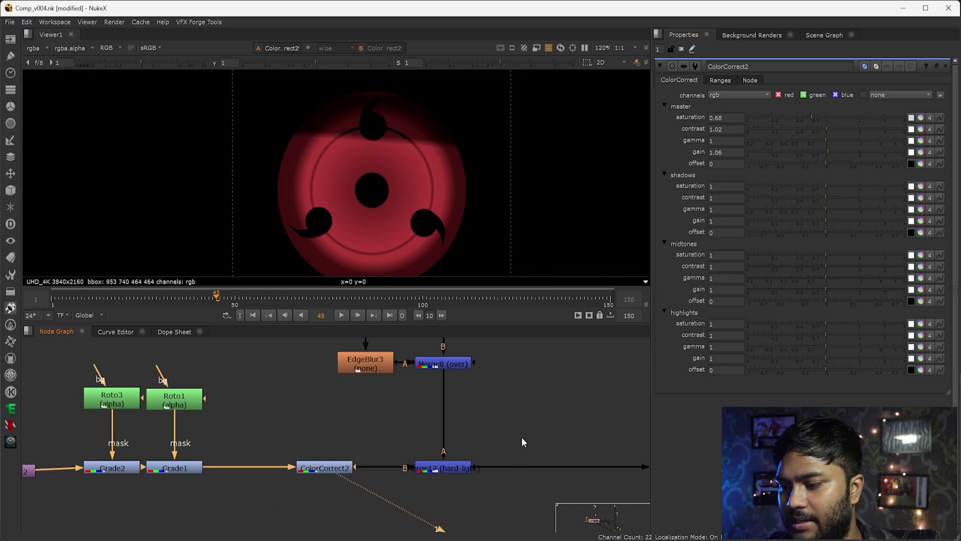
Show the stock eye image from Read8 fitted in the viewer, followed by its reformatted version from Reformat5.
{"action": "scroll", "coordinate": [480, 453], "scroll_direction": "down", "scroll_amount": 5}
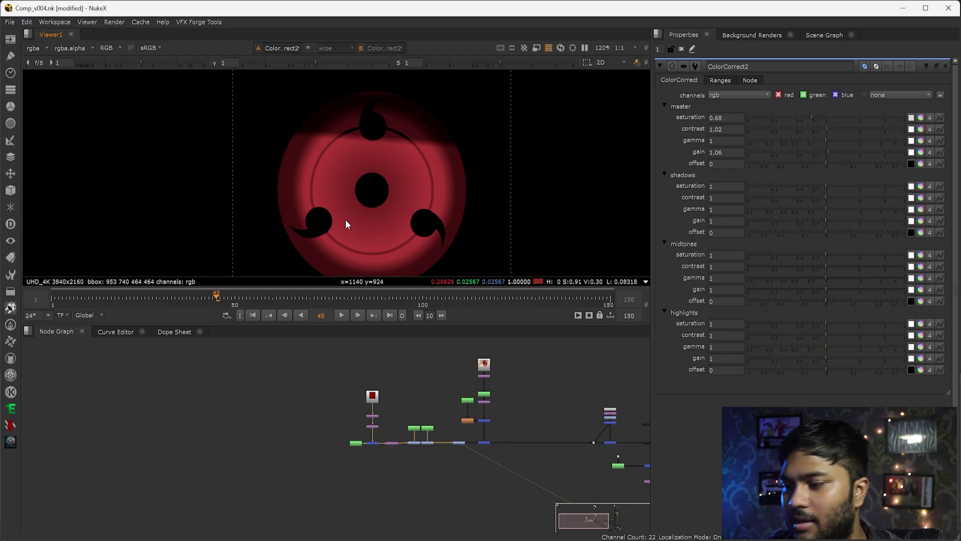
{"action": "scroll", "coordinate": [491, 377], "scroll_direction": "up", "scroll_amount": 5}
{"action": "left_click_drag", "start_coordinate": [483, 371], "coordinate": [335, 469]}
{"action": "key", "text": "1"}
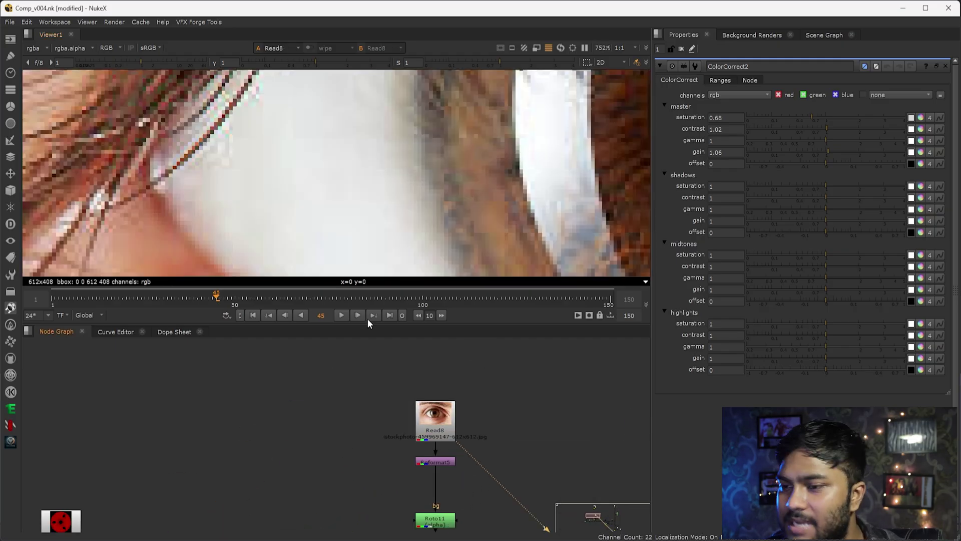
{"action": "key", "text": "f"}
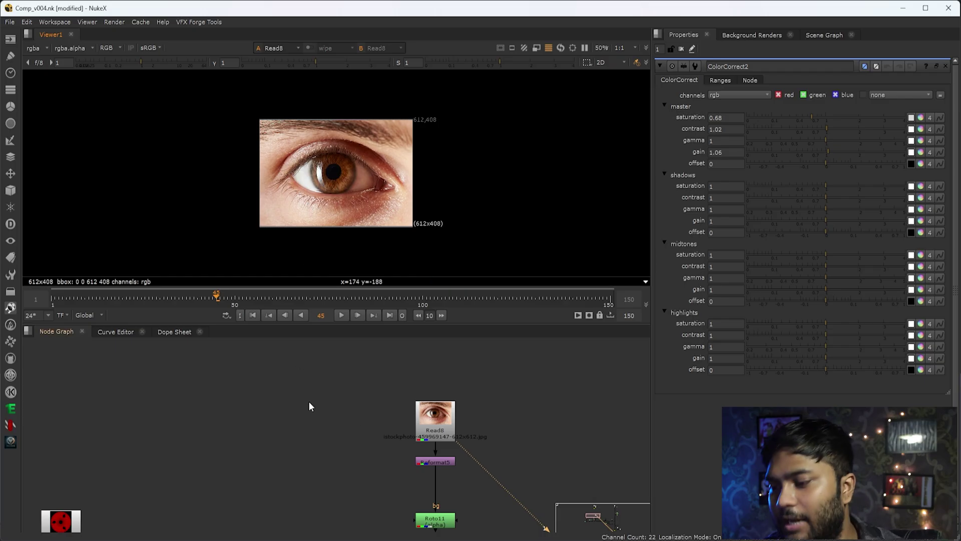
{"action": "middle_click_drag", "start_coordinate": [505, 450], "coordinate": [502, 391]}
{"action": "left_click_drag", "start_coordinate": [517, 380], "coordinate": [393, 423]}
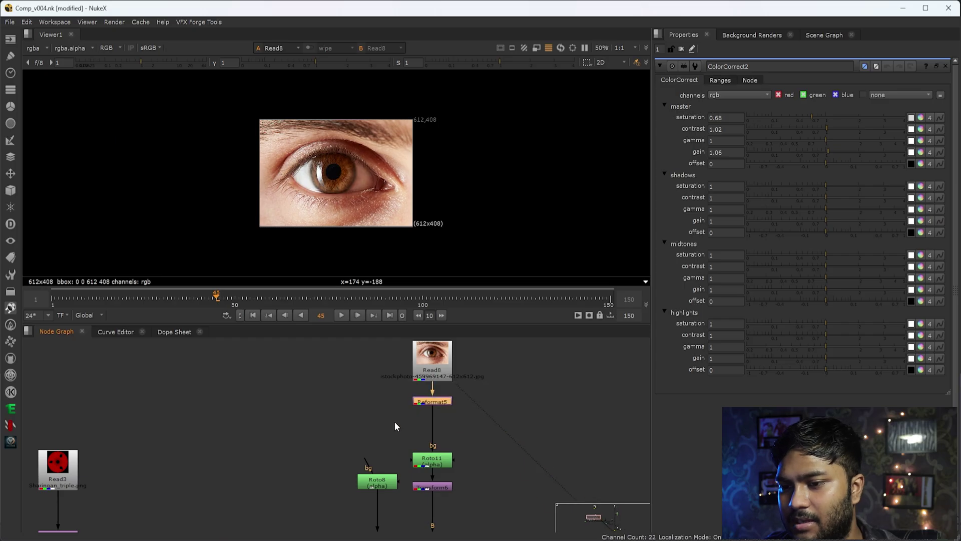
{"action": "key", "text": "1"}
Open Roto11 and show its cut-out of the brown iris in the viewer.
{"action": "middle_click_drag", "start_coordinate": [448, 491], "coordinate": [446, 424]}
{"action": "double_click", "coordinate": [442, 394]}
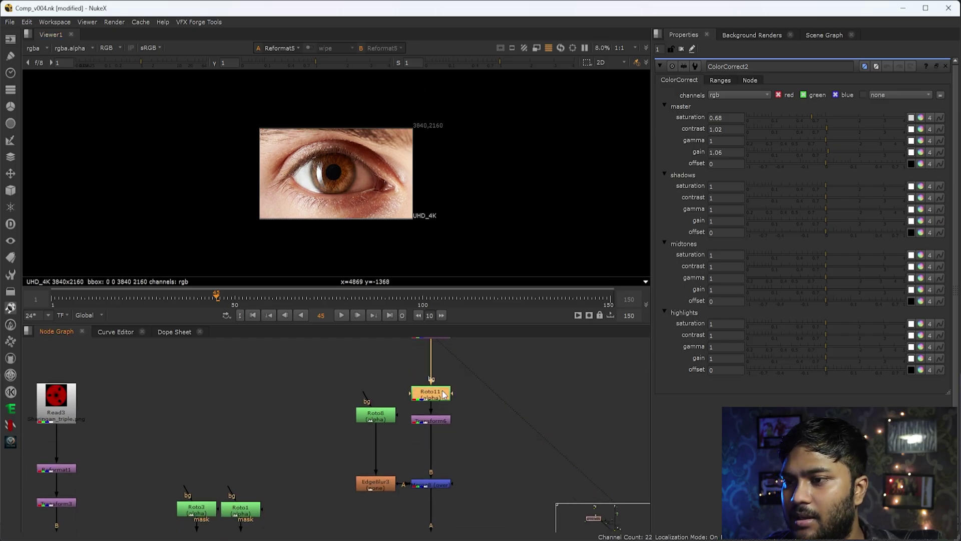
{"action": "key", "text": "1"}
{"action": "scroll", "coordinate": [346, 171], "scroll_direction": "up", "scroll_amount": 5}
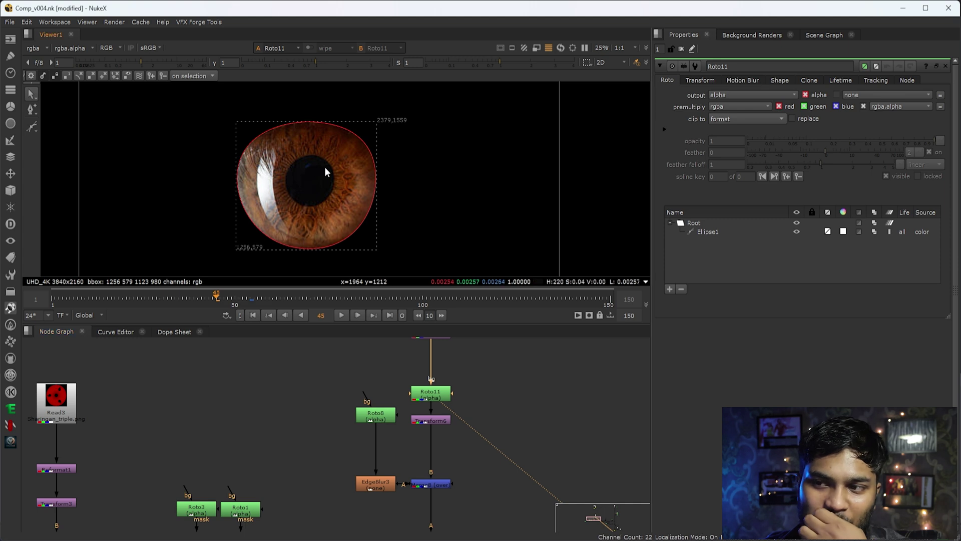
Show the scaled and repositioned brown iris output by Transform6 in the viewer.
{"action": "left_click_drag", "start_coordinate": [477, 401], "coordinate": [391, 460]}
{"action": "key", "text": "1"}
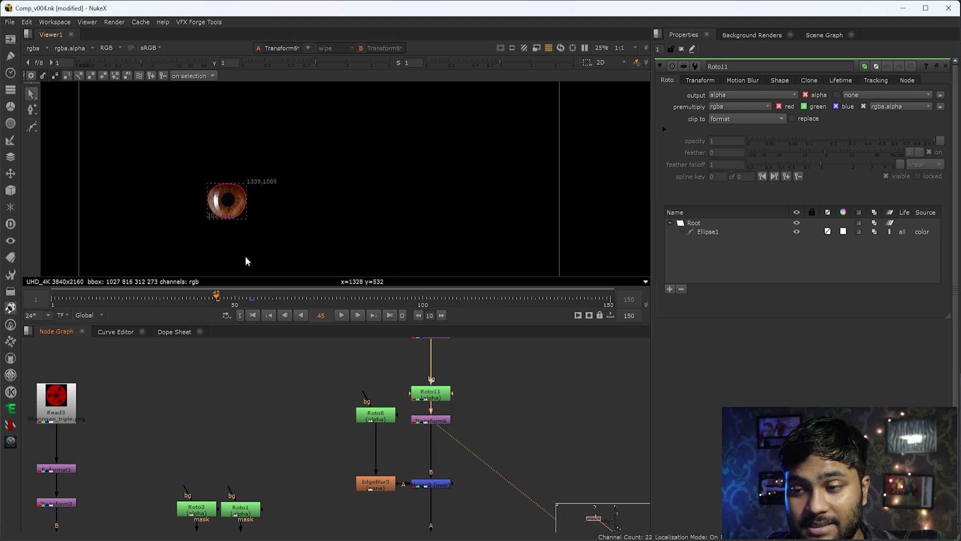
{"action": "scroll", "coordinate": [245, 258], "scroll_direction": "up", "scroll_amount": 2}
{"action": "middle_click_drag", "start_coordinate": [524, 451], "coordinate": [516, 395]}
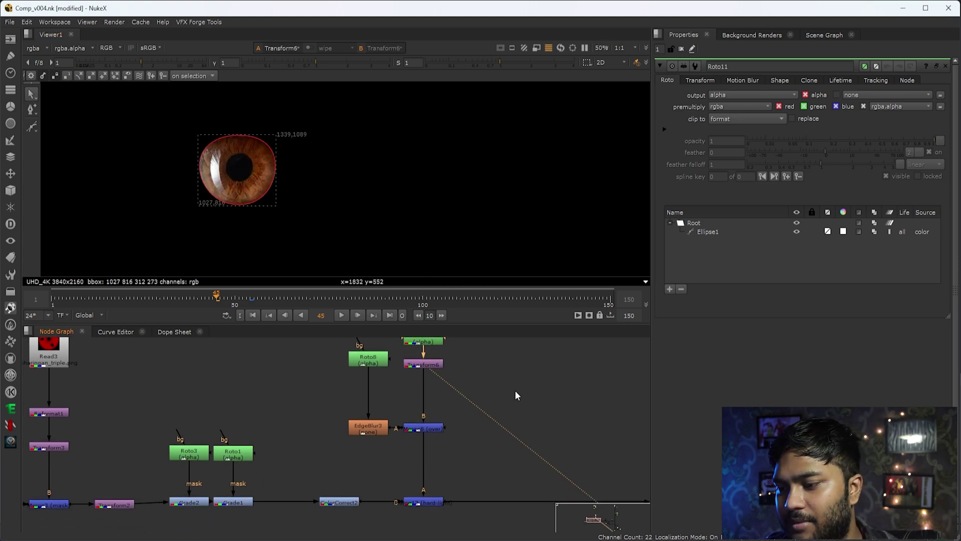
Show the color-corrected Sharingan texture from ColorCorrect2 in the viewer, enlarged around the pattern.
{"action": "left_click_drag", "start_coordinate": [517, 396], "coordinate": [285, 526]}
{"action": "key", "text": "1"}
{"action": "key", "text": "1"}
{"action": "scroll", "coordinate": [208, 200], "scroll_direction": "up", "scroll_amount": 6}
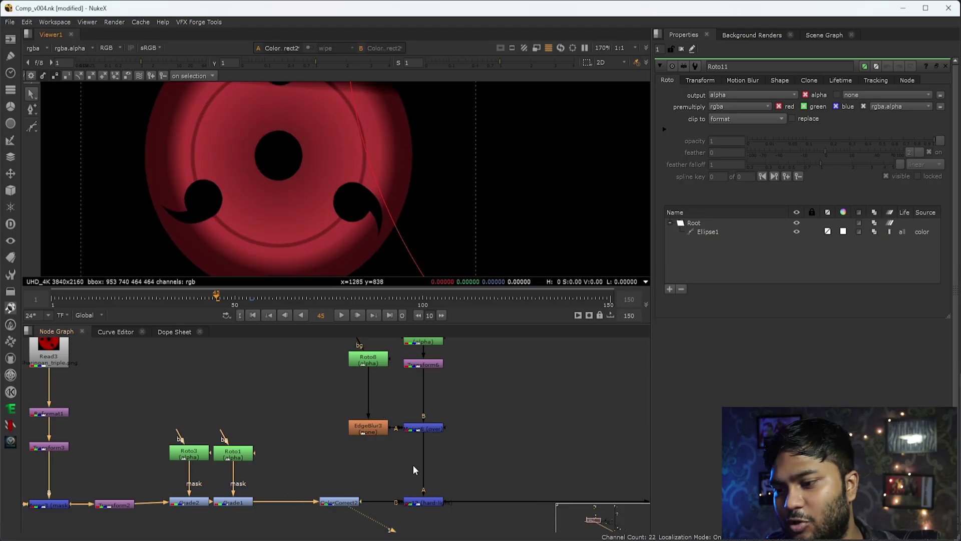
Show the output of Merge8 and open Roto8 to review its pupil and tomoe shapes.
{"action": "left_click_drag", "start_coordinate": [478, 398], "coordinate": [392, 461]}
{"action": "key", "text": "1"}
{"action": "scroll", "coordinate": [353, 221], "scroll_direction": "down", "scroll_amount": 2}
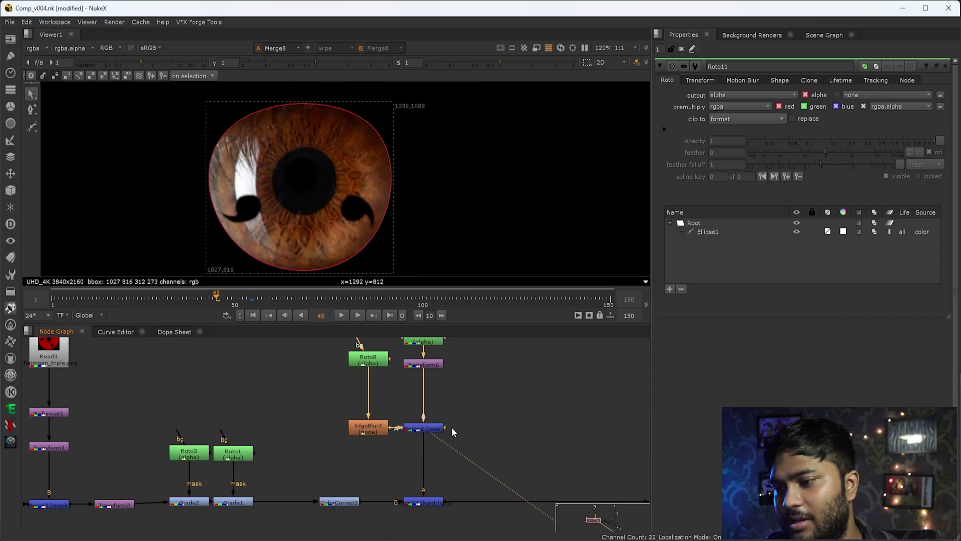
{"action": "scroll", "coordinate": [380, 421], "scroll_direction": "up", "scroll_amount": 3}
{"action": "double_click", "coordinate": [357, 345]}
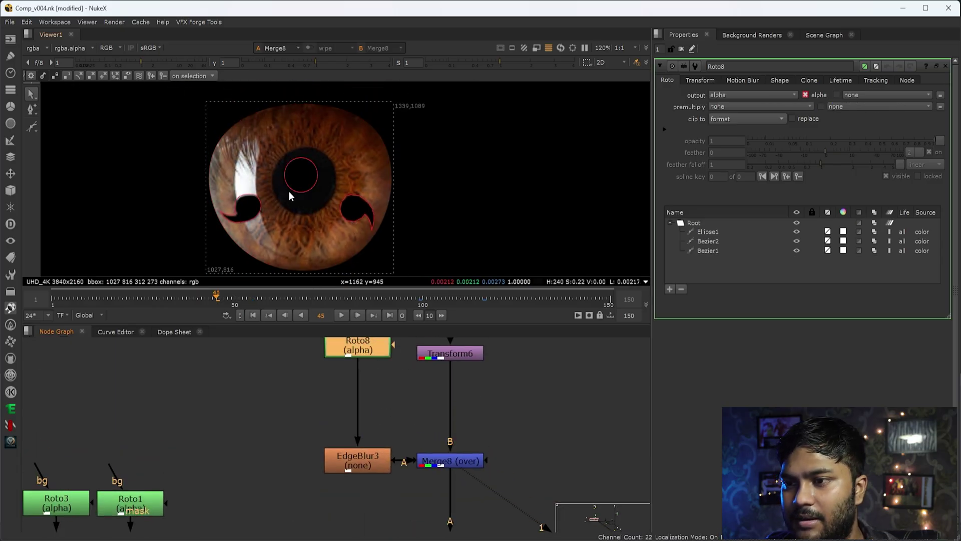
Compare the outputs of ColorCorrect2 and Merge8 with the Roto8 shapes overlaid in the viewer.
{"action": "left_click_drag", "start_coordinate": [538, 425], "coordinate": [436, 500]}
{"action": "middle_click_drag", "start_coordinate": [436, 500], "coordinate": [464, 412]}
{"action": "left_click_drag", "start_coordinate": [533, 357], "coordinate": [420, 408]}
{"action": "scroll", "coordinate": [457, 412], "scroll_direction": "down", "scroll_amount": 4}
{"action": "left_click", "coordinate": [405, 449]}
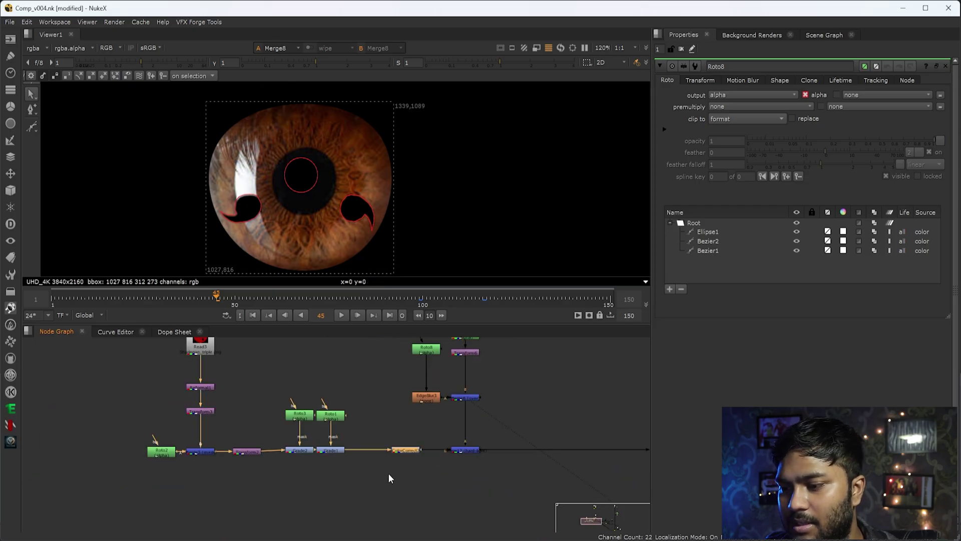
{"action": "key", "text": "1"}
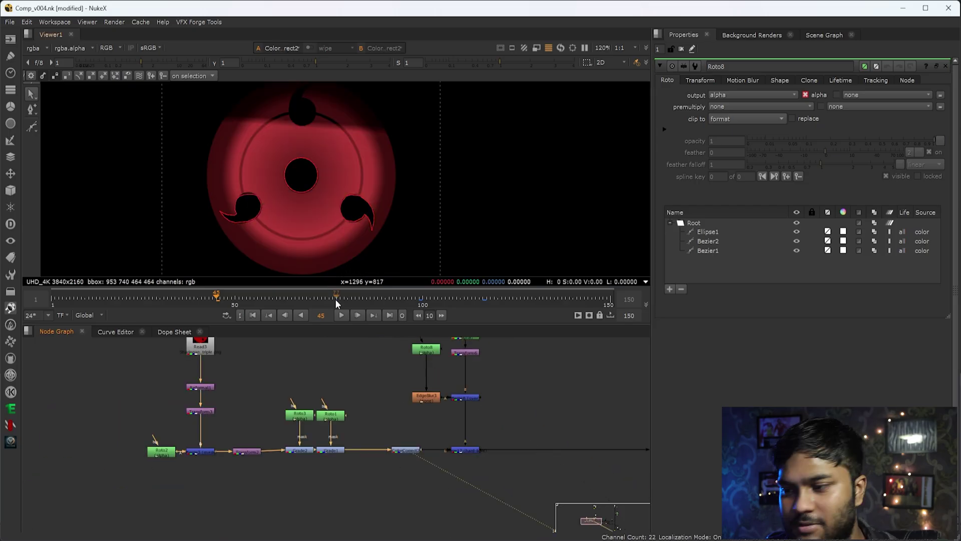
{"action": "left_click", "coordinate": [465, 397]}
{"action": "key", "text": "1"}
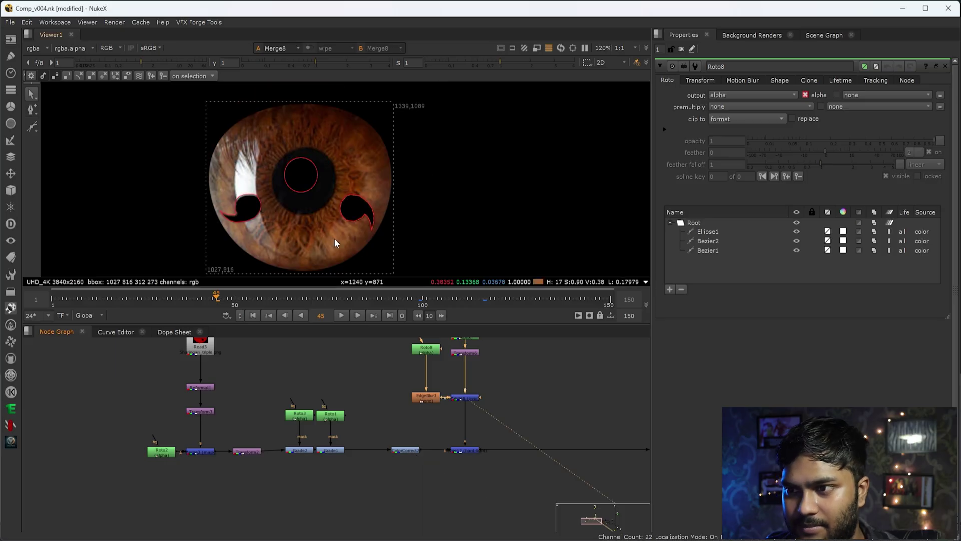
{"action": "scroll", "coordinate": [400, 431], "scroll_direction": "up", "scroll_amount": 5}
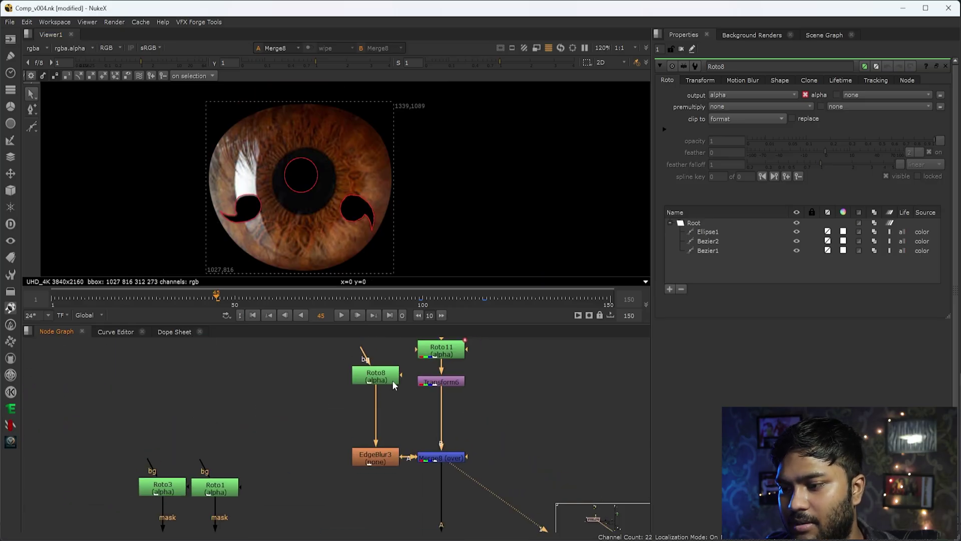
{"action": "double_click", "coordinate": [391, 374]}
Show the output of Merge12 in the viewer with the overlays turned off.
{"action": "middle_click_drag", "start_coordinate": [483, 507], "coordinate": [472, 425]}
{"action": "left_click", "coordinate": [429, 461]}
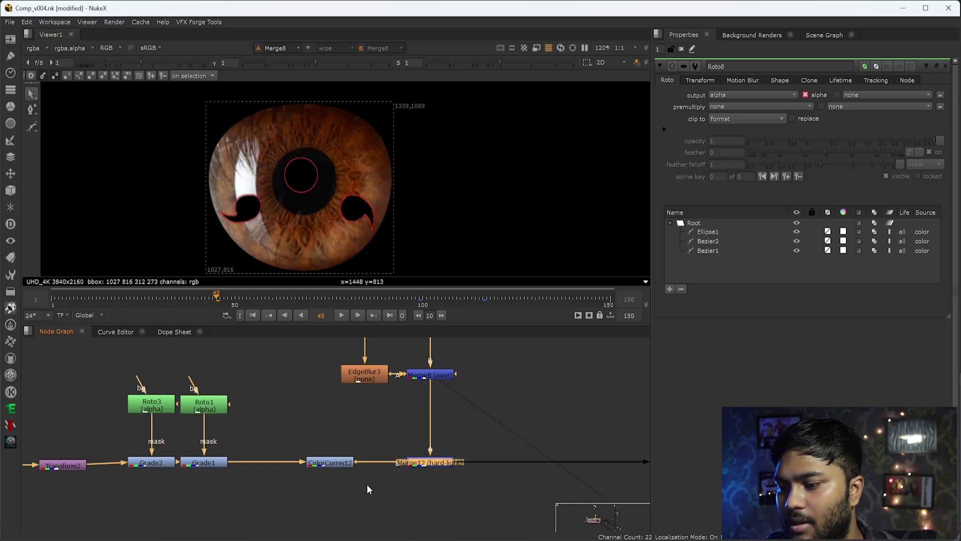
{"action": "key", "text": "1"}
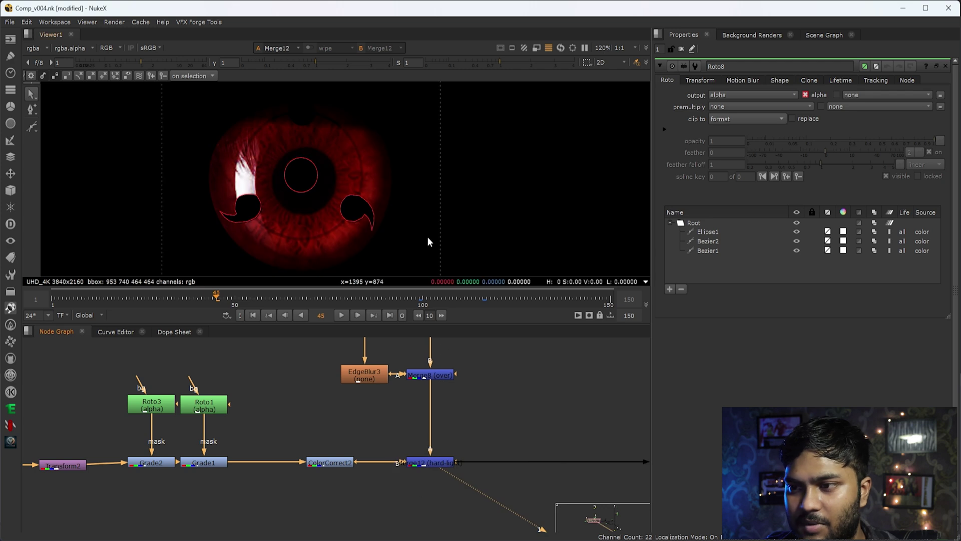
{"action": "key", "text": "o"}
{"action": "scroll", "coordinate": [434, 231], "scroll_direction": "down", "scroll_amount": 5}
{"action": "left_click_drag", "start_coordinate": [233, 226], "coordinate": [337, 180]}
{"action": "scroll", "coordinate": [280, 193], "scroll_direction": "up", "scroll_amount": 4}
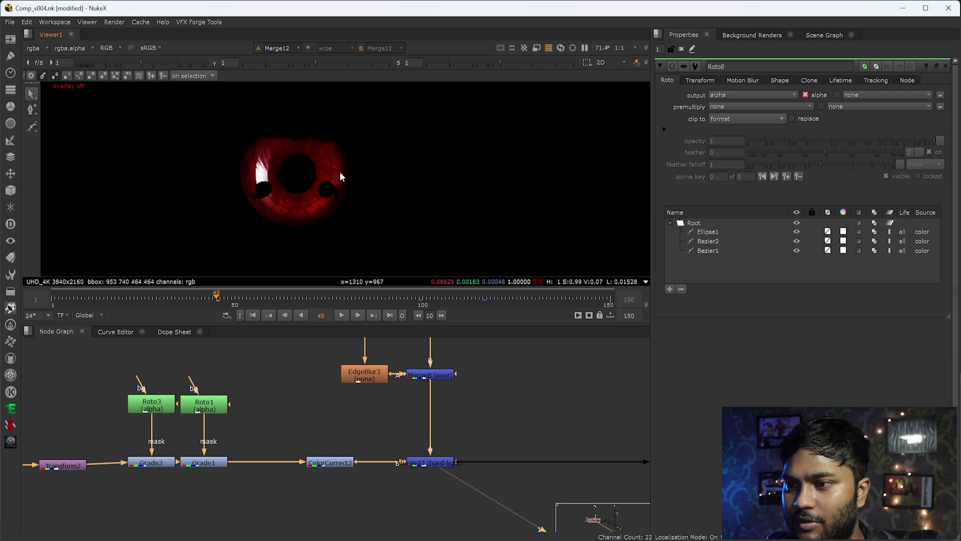
{"action": "left_click_drag", "start_coordinate": [163, 199], "coordinate": [317, 129]}
{"action": "scroll", "coordinate": [440, 482], "scroll_direction": "up", "scroll_amount": 3}
Try the soft-light operation on Merge12 and set it back to hard-light.
{"action": "double_click", "coordinate": [440, 449]}
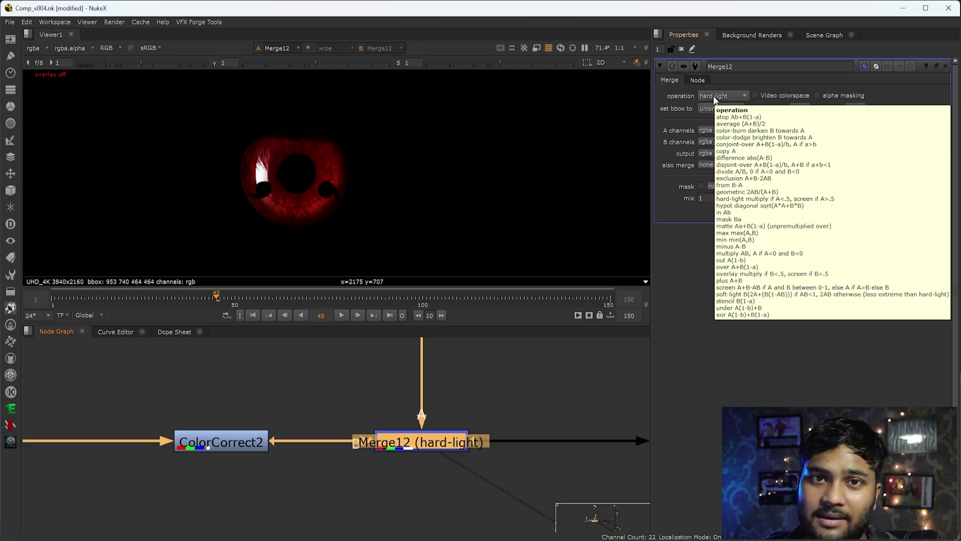
{"action": "left_click", "coordinate": [713, 96]}
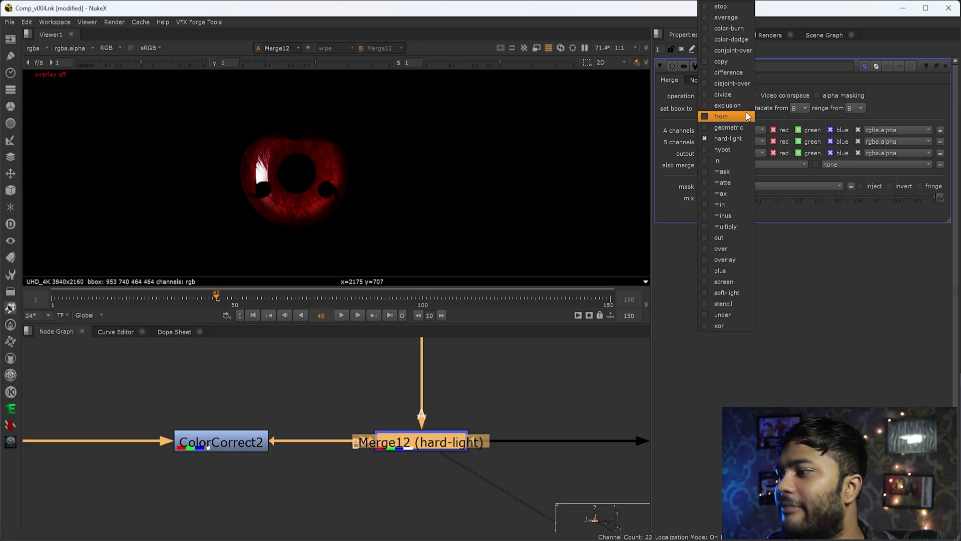
{"action": "left_click", "coordinate": [734, 296]}
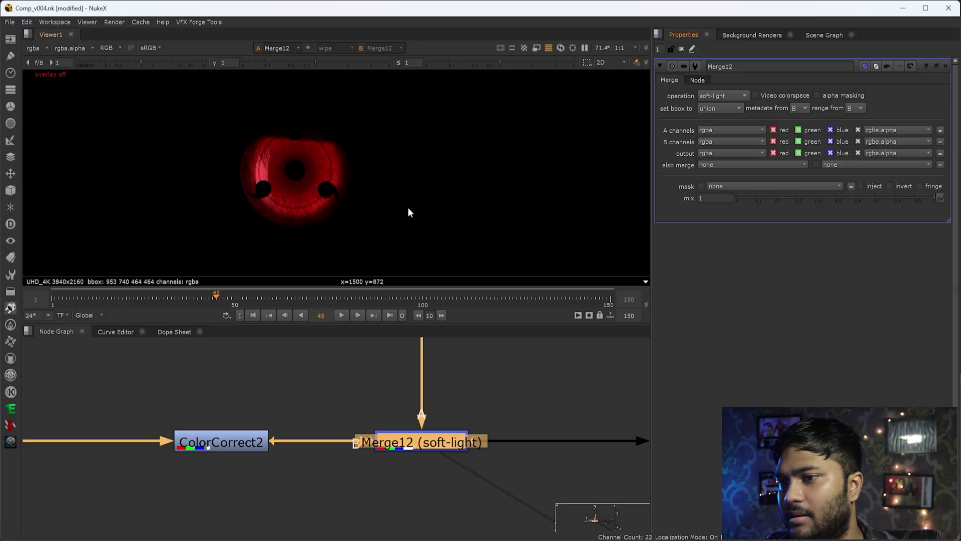
{"action": "left_click", "coordinate": [725, 95]}
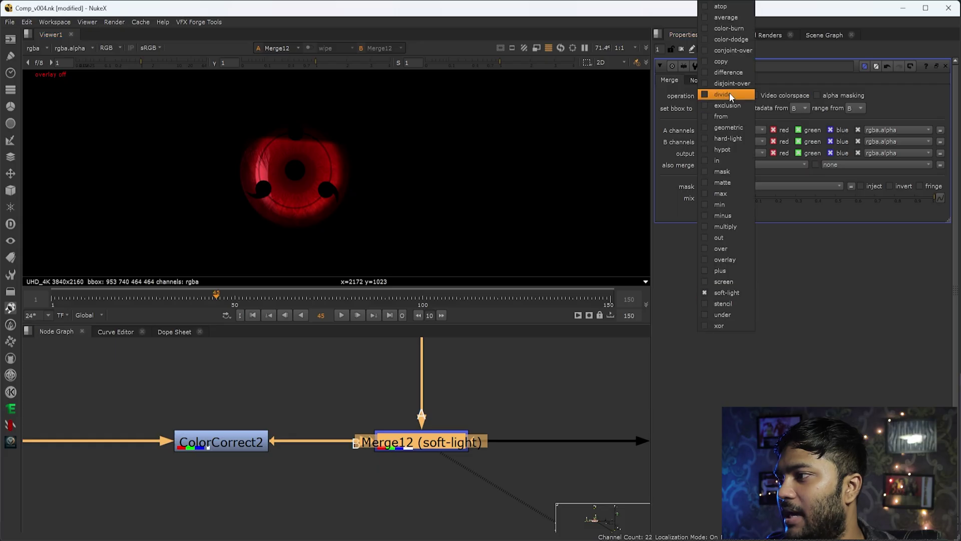
{"action": "left_click", "coordinate": [738, 136]}
Examine the hard-light iris blend from Merge12 in the viewer and its upstream nodes in the node graph.
{"action": "key", "text": "f"}
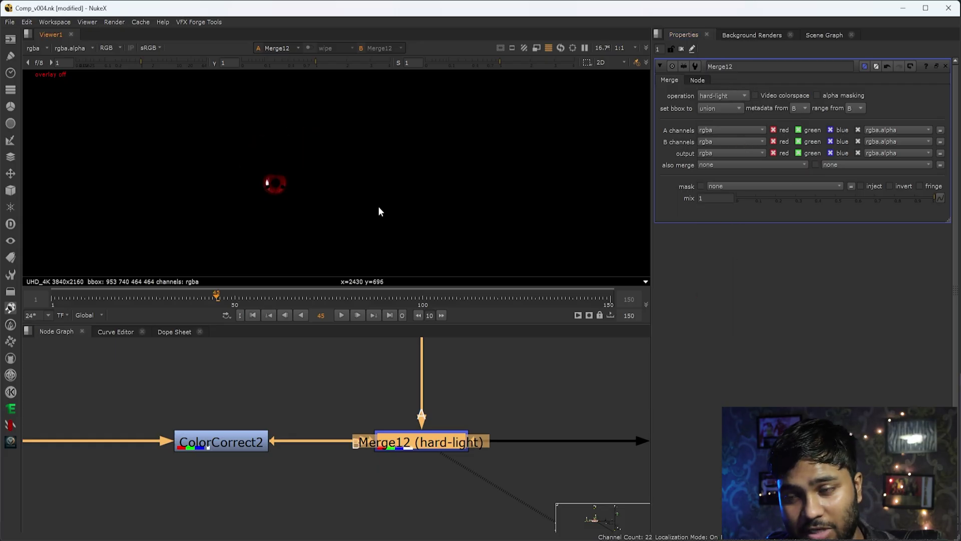
{"action": "scroll", "coordinate": [260, 175], "scroll_direction": "up", "scroll_amount": 7}
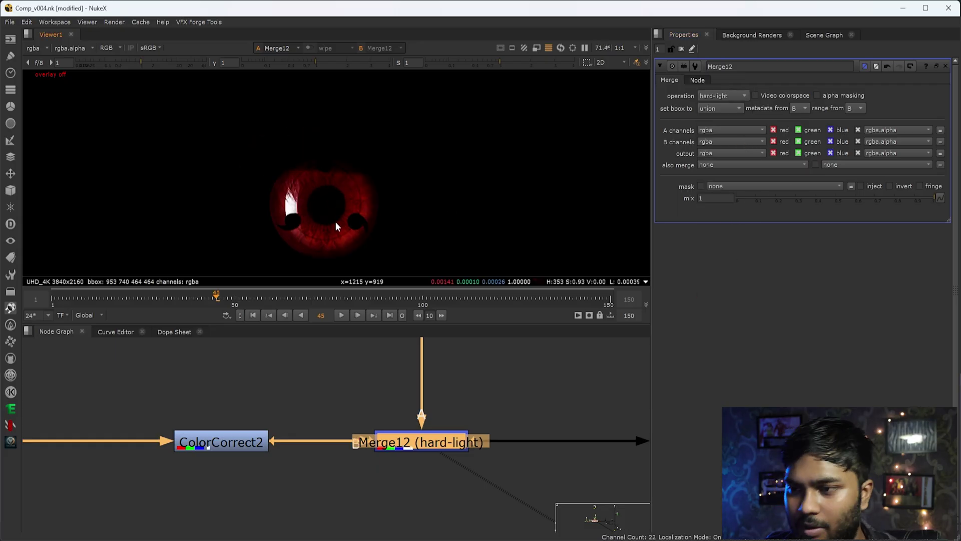
{"action": "scroll", "coordinate": [502, 439], "scroll_direction": "down", "scroll_amount": 4}
{"action": "mouse_move", "coordinate": [506, 418]}
{"action": "left_mouse_down"}
{"action": "mouse_move", "coordinate": [404, 478]}
{"action": "mouse_move", "coordinate": [489, 425]}
{"action": "mouse_move", "coordinate": [403, 491]}
{"action": "left_mouse_up"}
{"action": "left_click", "coordinate": [497, 460]}
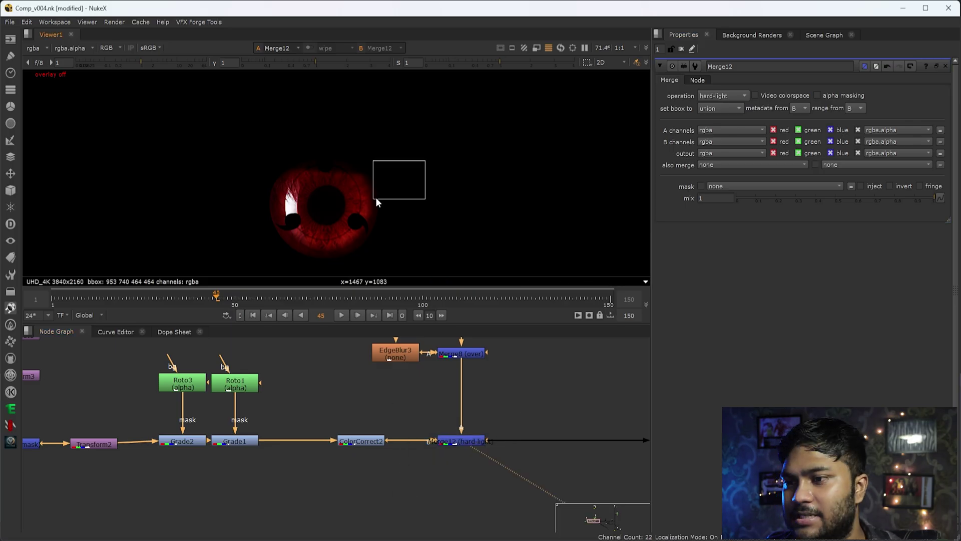
{"action": "scroll", "coordinate": [360, 170], "scroll_direction": "down", "scroll_amount": 6}
{"action": "scroll", "coordinate": [249, 186], "scroll_direction": "up", "scroll_amount": 5}
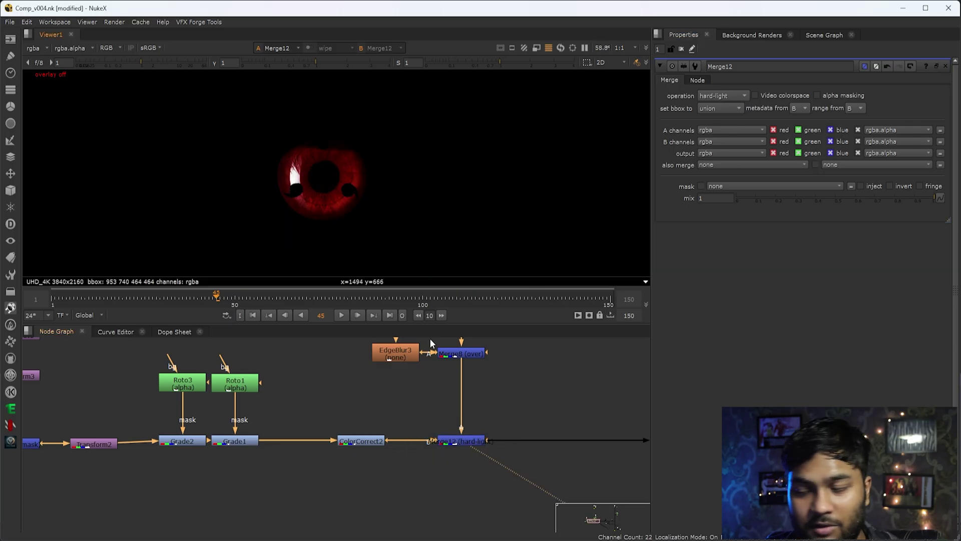
{"action": "scroll", "coordinate": [371, 441], "scroll_direction": "down", "scroll_amount": 4}
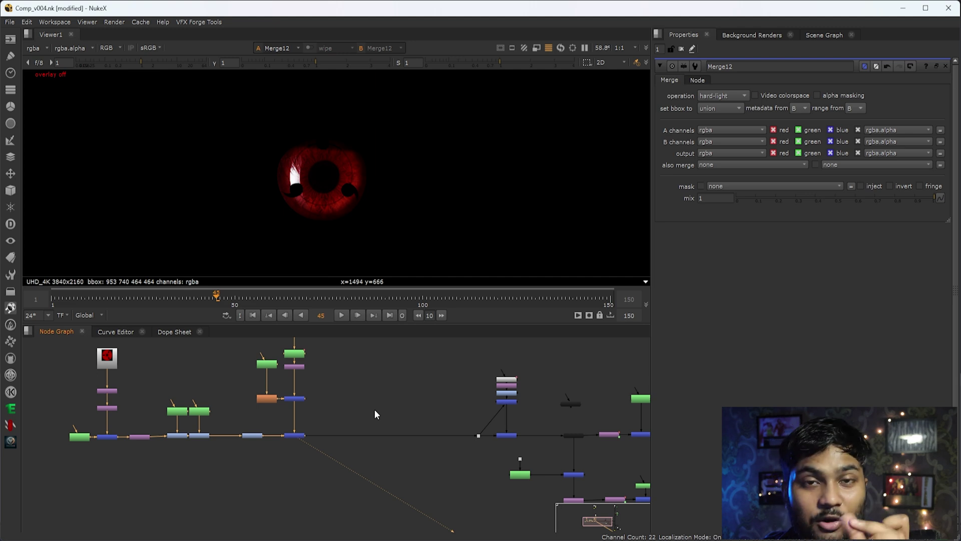
Show the full-frame output of Noise1 in the viewer.
{"action": "scroll", "coordinate": [493, 396], "scroll_direction": "up", "scroll_amount": 3}
{"action": "scroll", "coordinate": [557, 335], "scroll_direction": "up", "scroll_amount": 1}
{"action": "middle_click_drag", "start_coordinate": [557, 336], "coordinate": [364, 353]}
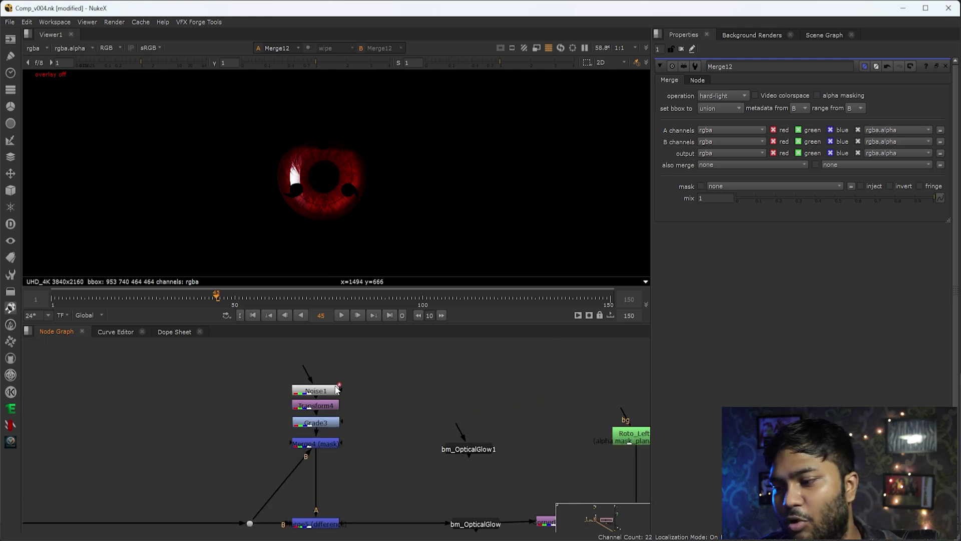
{"action": "left_click_drag", "start_coordinate": [372, 358], "coordinate": [259, 403]}
{"action": "key", "text": "1"}
{"action": "scroll", "coordinate": [385, 153], "scroll_direction": "down", "scroll_amount": 4}
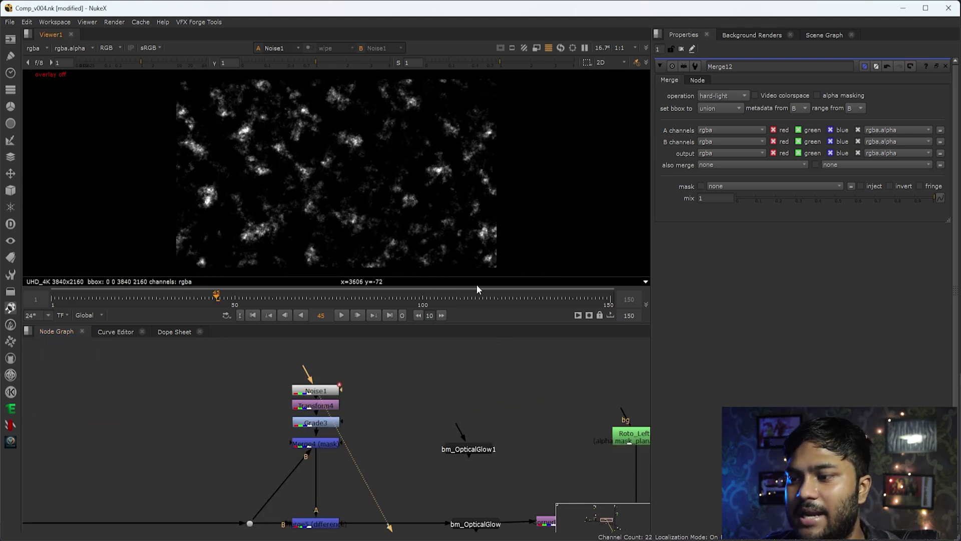
Import the rendered sequence Render_v003.####.exr, frames 1-150, near Write3 with a Read node.
{"action": "scroll", "coordinate": [485, 455], "scroll_direction": "down", "scroll_amount": 8}
{"action": "middle_click_drag", "start_coordinate": [579, 514], "coordinate": [565, 431]}
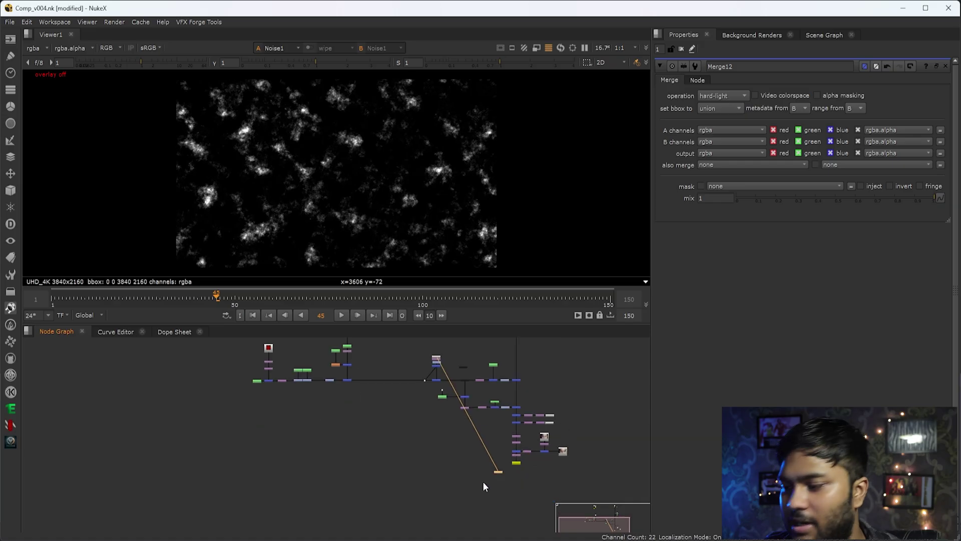
{"action": "scroll", "coordinate": [493, 473], "scroll_direction": "up", "scroll_amount": 7}
{"action": "left_click", "coordinate": [599, 424]}
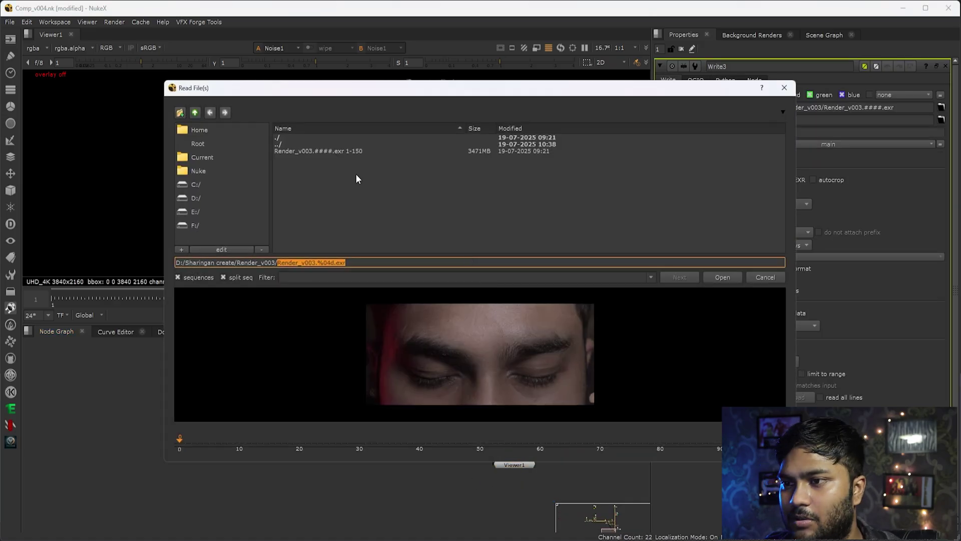
{"action": "left_click", "coordinate": [392, 150]}
{"action": "left_click", "coordinate": [716, 278]}
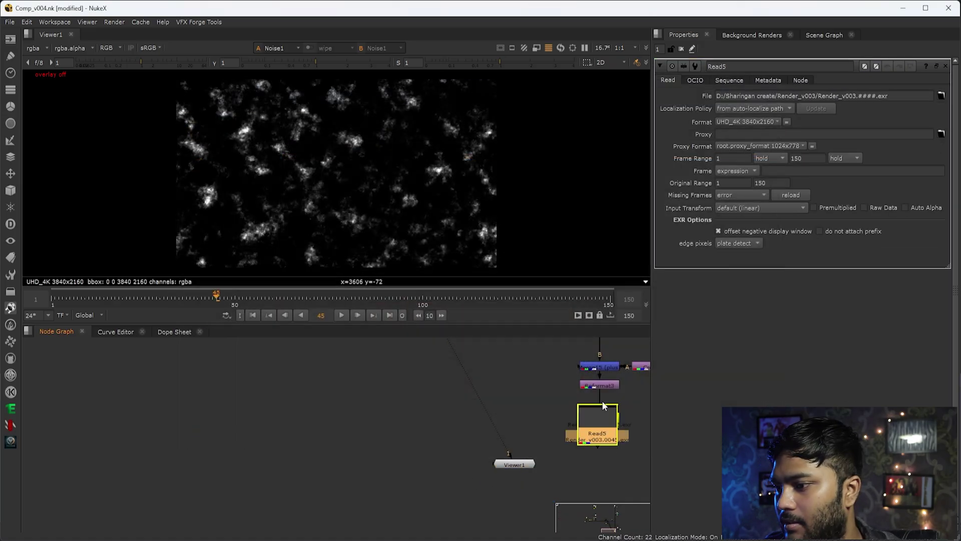
Move the imported render's Read node away from Write3 and show a close-up of its red eye.
{"action": "left_click_drag", "start_coordinate": [604, 403], "coordinate": [463, 401]}
{"action": "key", "text": "1"}
{"action": "scroll", "coordinate": [335, 200], "scroll_direction": "up", "scroll_amount": 8}
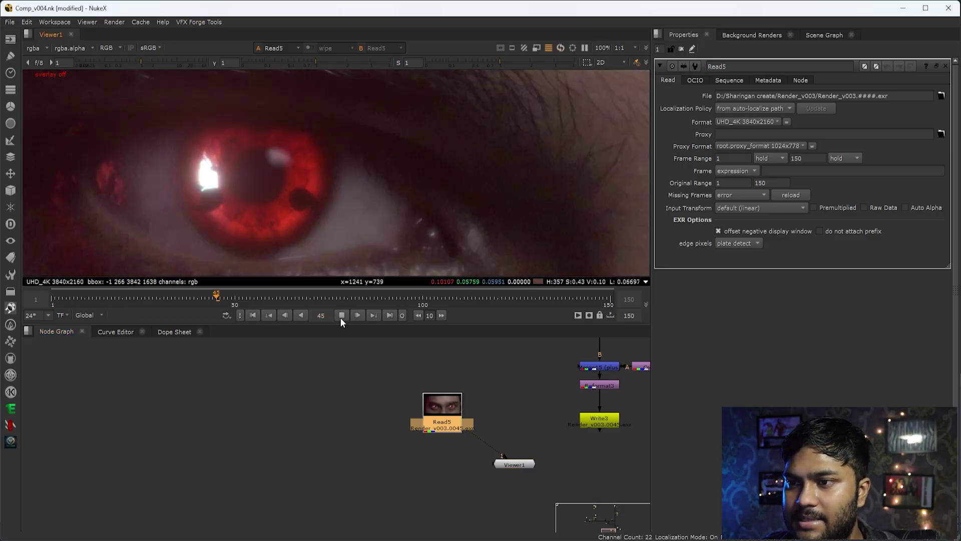
Play the rendered sequence from frame 45 to examine the texture inside the red iris.
{"action": "left_click", "coordinate": [341, 315]}
{"action": "left_click_drag", "start_coordinate": [328, 255], "coordinate": [192, 117]}
{"action": "left_click_drag", "start_coordinate": [348, 239], "coordinate": [262, 152]}
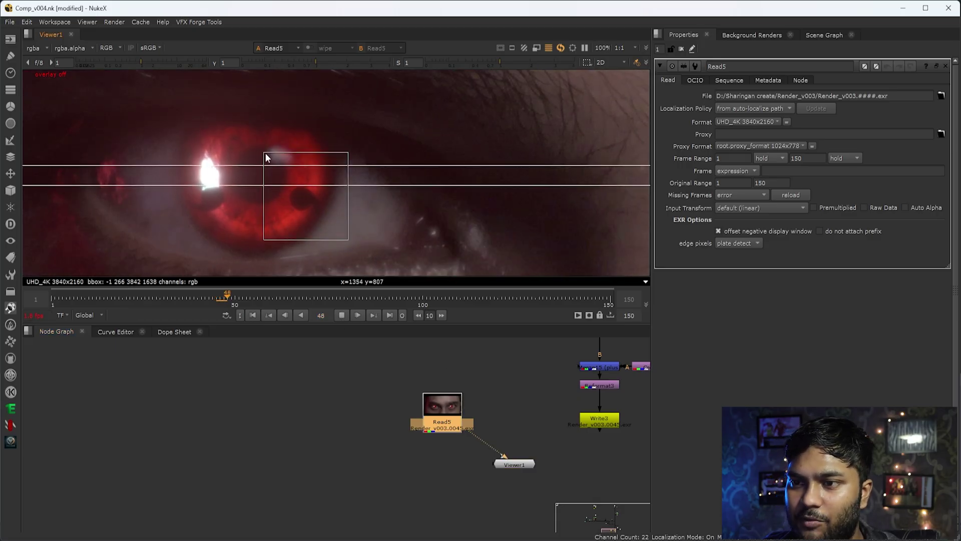
{"action": "left_click", "coordinate": [222, 301]}
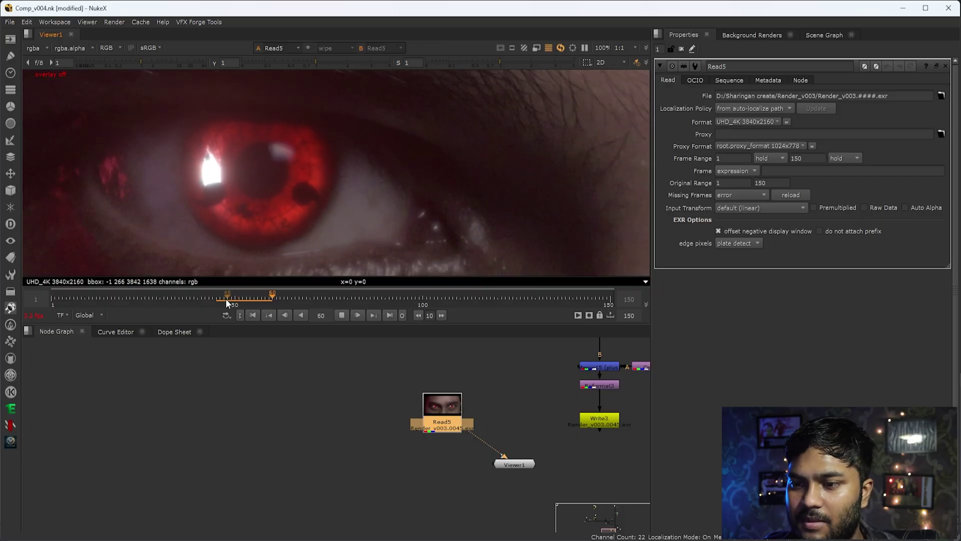
Enlarge the viewer to full window and replay the red eye close-up from about frame 50, stopping at frame 67.
{"action": "key", "text": "space"}
{"action": "scroll", "coordinate": [248, 238], "scroll_direction": "up", "scroll_amount": 3}
{"action": "middle_click_drag", "start_coordinate": [247, 238], "coordinate": [423, 326]}
{"action": "scroll", "coordinate": [423, 326], "scroll_direction": "down", "scroll_amount": 2}
{"action": "scroll", "coordinate": [288, 271], "scroll_direction": "up", "scroll_amount": 2}
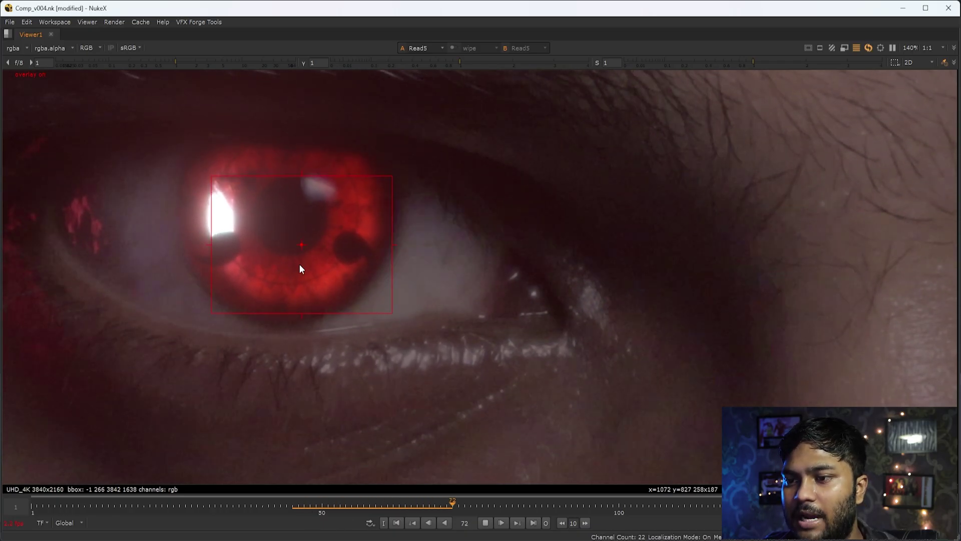
{"action": "left_click", "coordinate": [317, 506]}
{"action": "key", "text": "q"}
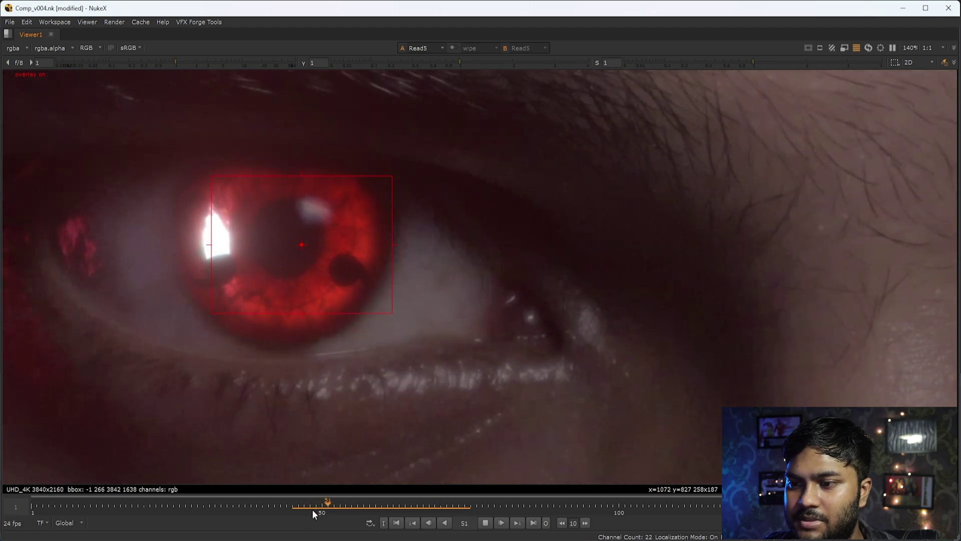
{"action": "left_click", "coordinate": [486, 523]}
{"action": "left_click_drag", "start_coordinate": [500, 300], "coordinate": [303, 371]}
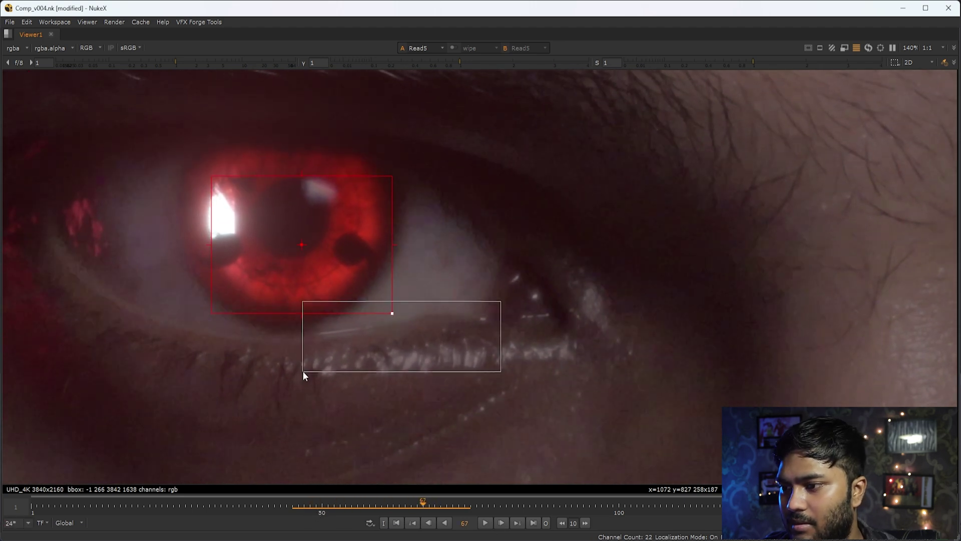
Restore the split layout, fit the frame in the viewer and delete the imported render's Read node.
{"action": "key", "text": "space"}
{"action": "key", "text": "f"}
{"action": "scroll", "coordinate": [393, 415], "scroll_direction": "down", "scroll_amount": 3}
{"action": "key", "text": "Delete"}
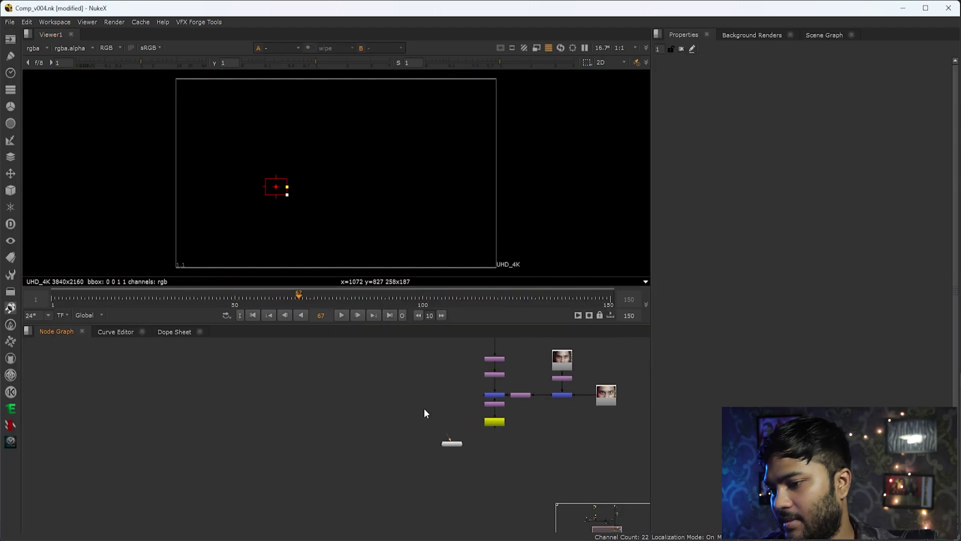
Show the output of Noise1 in the viewer and open its noise settings for review.
{"action": "scroll", "coordinate": [324, 405], "scroll_direction": "down", "scroll_amount": 4}
{"action": "middle_click_drag", "start_coordinate": [303, 401], "coordinate": [420, 486]}
{"action": "scroll", "coordinate": [374, 420], "scroll_direction": "up", "scroll_amount": 3}
{"action": "scroll", "coordinate": [519, 406], "scroll_direction": "up", "scroll_amount": 3}
{"action": "scroll", "coordinate": [486, 374], "scroll_direction": "up", "scroll_amount": 3}
{"action": "left_click", "coordinate": [485, 376]}
{"action": "key", "text": "1"}
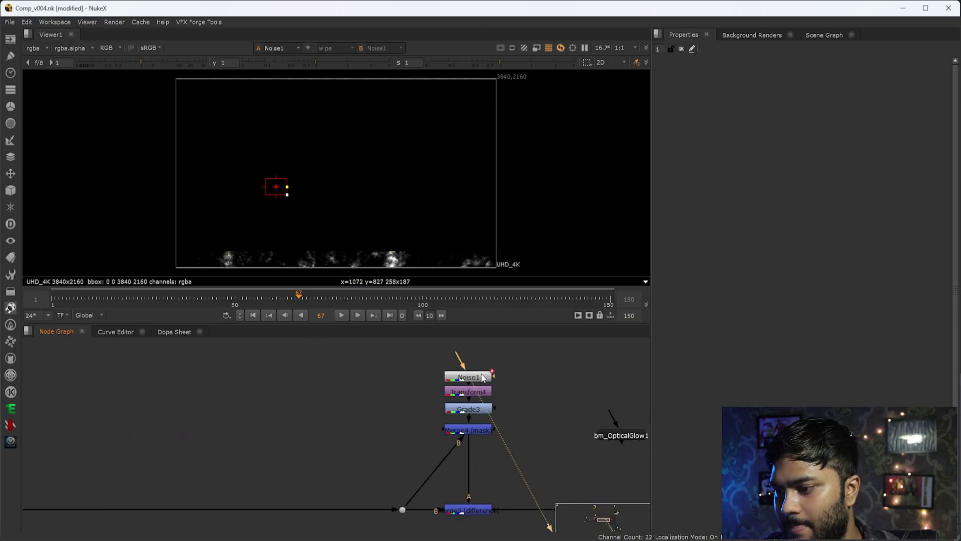
{"action": "double_click", "coordinate": [484, 376]}
{"action": "left_click_drag", "start_coordinate": [395, 164], "coordinate": [439, 126]}
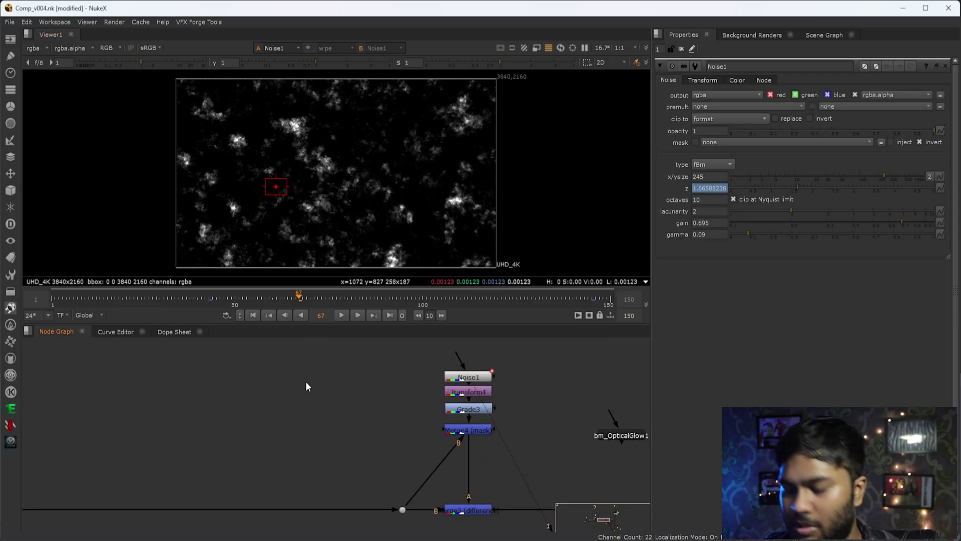
Add a second Noise node beside Noise1, open its settings and show its output in the viewer.
{"action": "key", "text": "Tab"}
{"action": "type", "text": "noi"}
{"action": "type", "text": "se"}
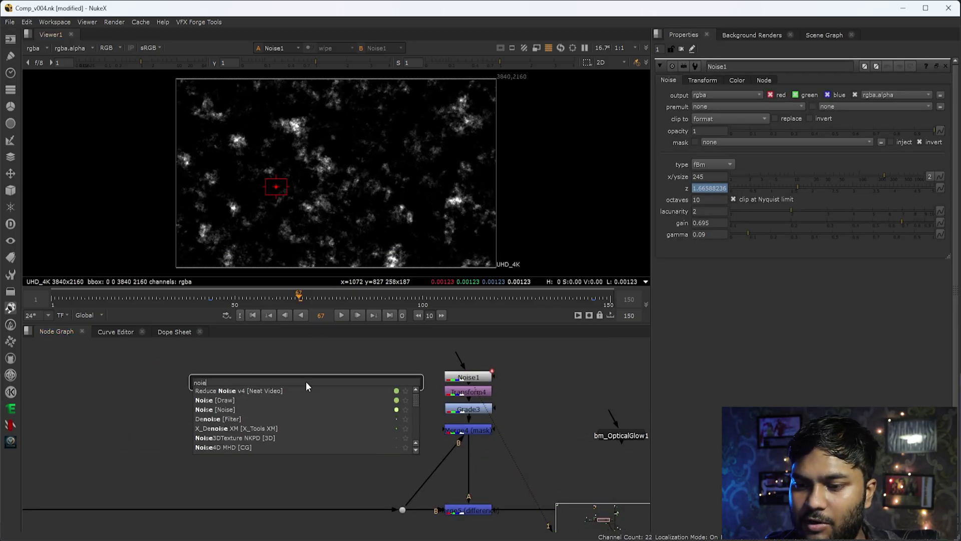
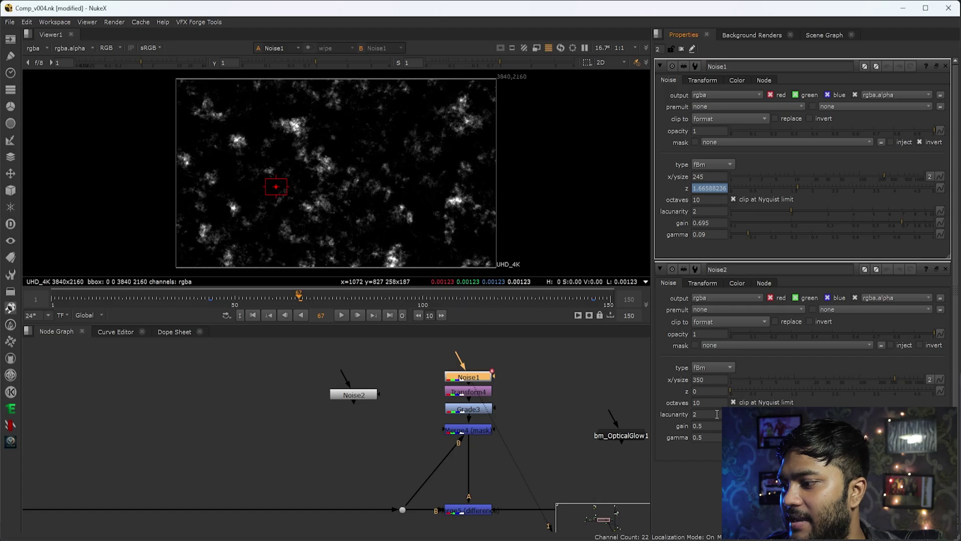
{"action": "left_click", "coordinate": [706, 391]}
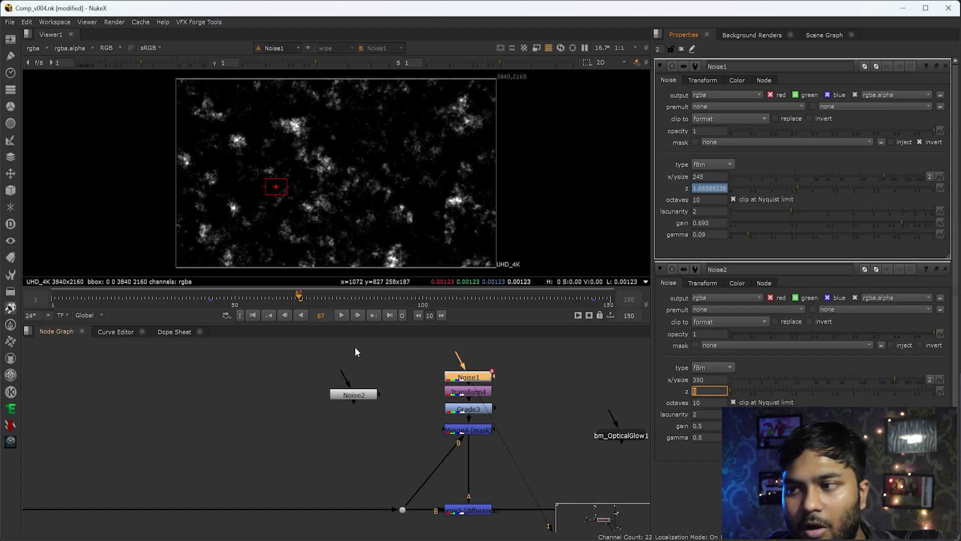
{"action": "double_click", "coordinate": [362, 395]}
{"action": "key", "text": "1"}
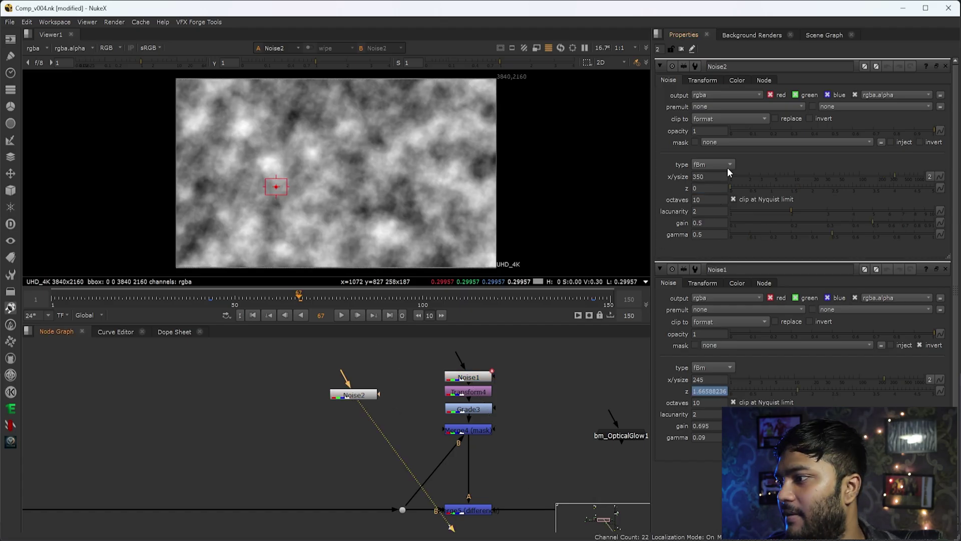
Set the x/ysize of the new Noise2 node to 245.
{"action": "mouse_move", "coordinate": [881, 176]}
{"action": "left_mouse_down"}
{"action": "mouse_move", "coordinate": [862, 176]}
{"action": "mouse_move", "coordinate": [875, 179]}
{"action": "left_mouse_up"}
{"action": "left_click_drag", "start_coordinate": [731, 178], "coordinate": [631, 168]}
{"action": "type", "text": "24"}
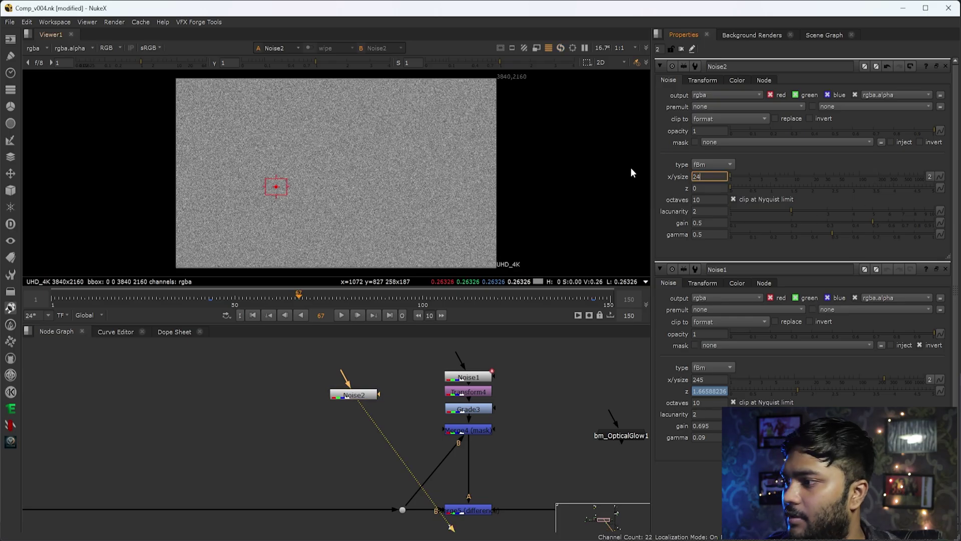
{"action": "type", "text": "5"}
{"action": "key", "text": "Return"}
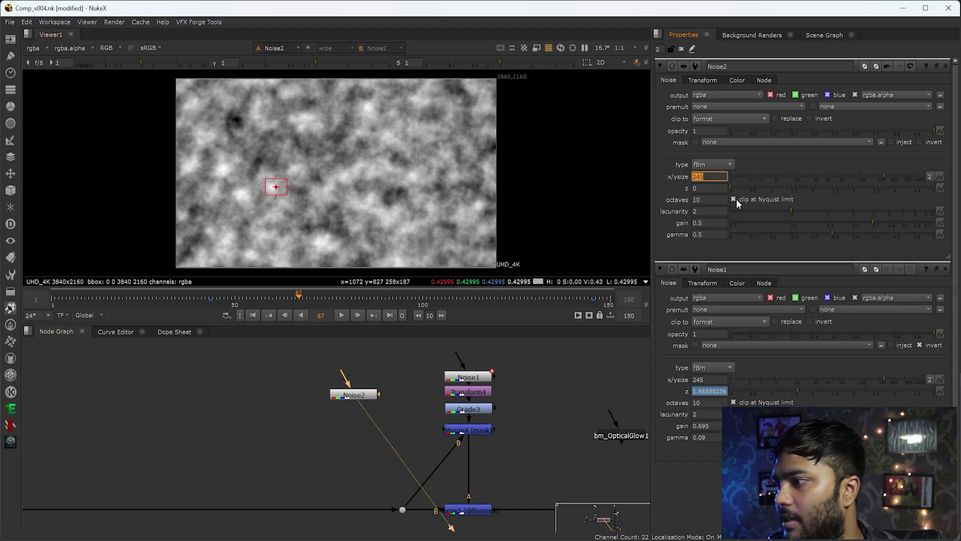
Raise Noise2's z to 3.16 and lower its gamma to 0.125 to evolve the pattern and break it into patches.
{"action": "left_click_drag", "start_coordinate": [738, 186], "coordinate": [858, 195]}
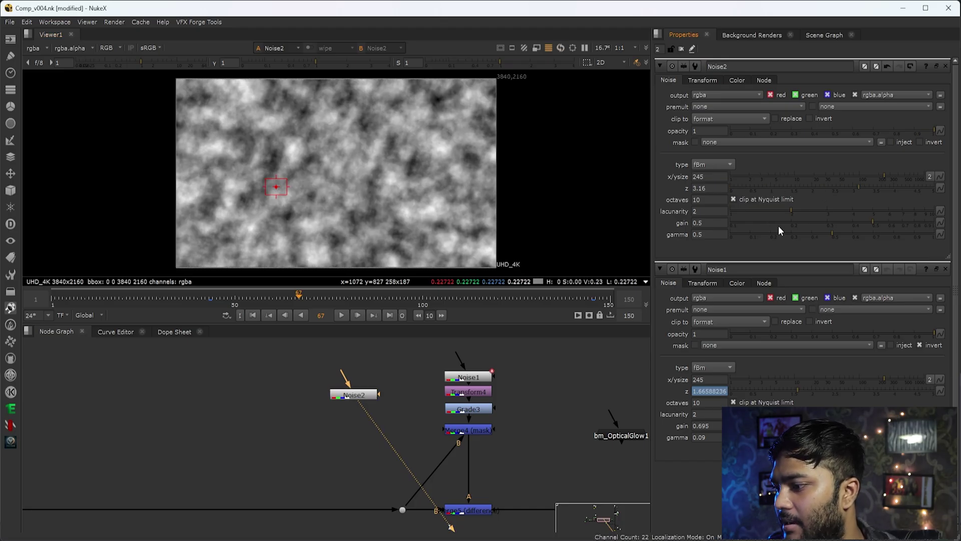
{"action": "left_click_drag", "start_coordinate": [807, 239], "coordinate": [751, 236]}
{"action": "left_click_drag", "start_coordinate": [443, 143], "coordinate": [382, 244]}
{"action": "left_click_drag", "start_coordinate": [473, 166], "coordinate": [349, 223]}
{"action": "middle_click_drag", "start_coordinate": [516, 462], "coordinate": [495, 419]}
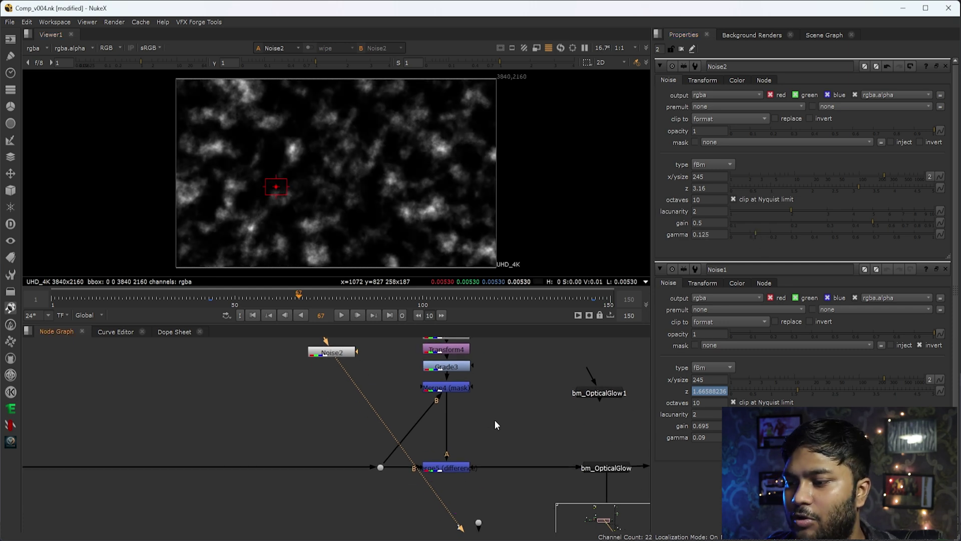
Show Grade3's output in the viewer, open its settings and examine the brightened noise up close.
{"action": "double_click", "coordinate": [452, 367]}
{"action": "key", "text": "1"}
{"action": "scroll", "coordinate": [296, 206], "scroll_direction": "up", "scroll_amount": 5}
{"action": "left_click", "coordinate": [450, 347]}
{"action": "key", "text": "1"}
{"action": "key", "text": "1"}
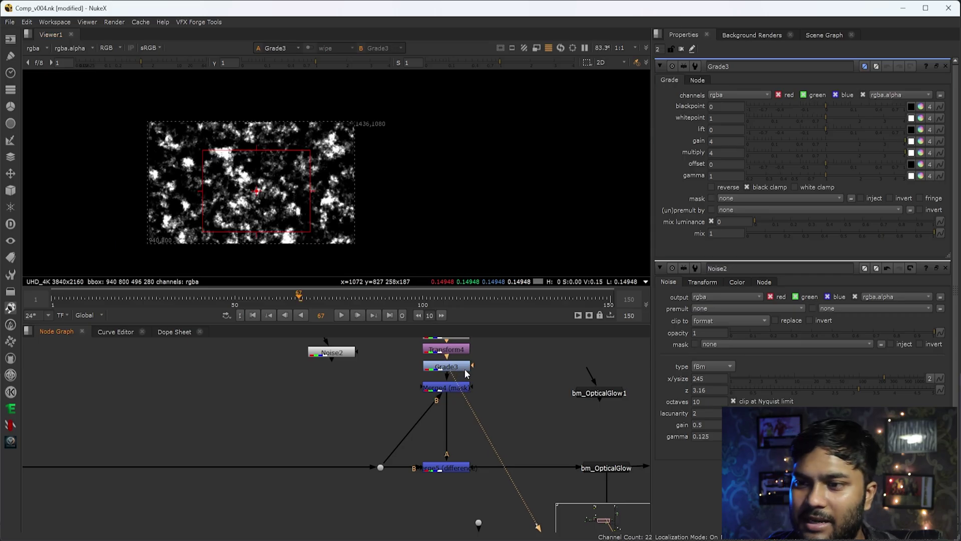
{"action": "scroll", "coordinate": [278, 187], "scroll_direction": "up", "scroll_amount": 3}
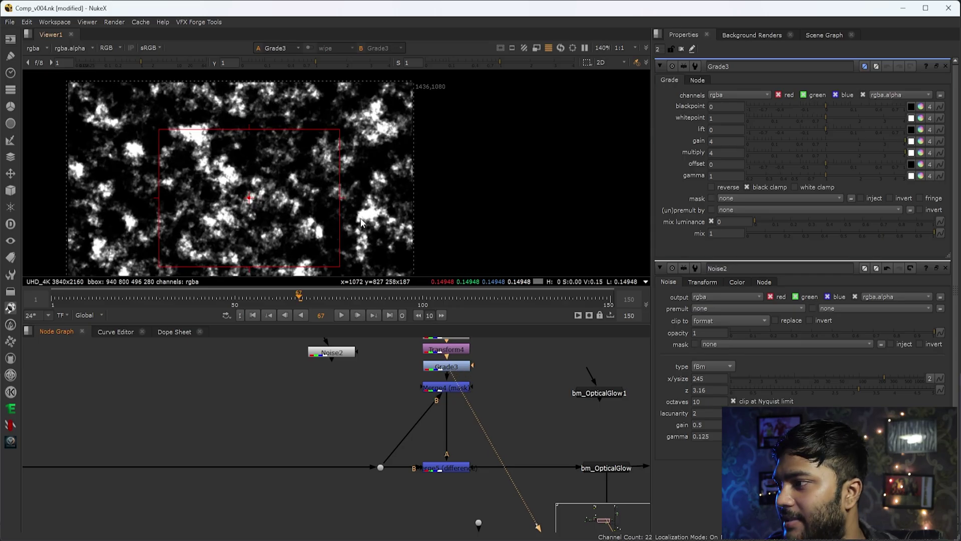
{"action": "scroll", "coordinate": [200, 158], "scroll_direction": "up", "scroll_amount": 3}
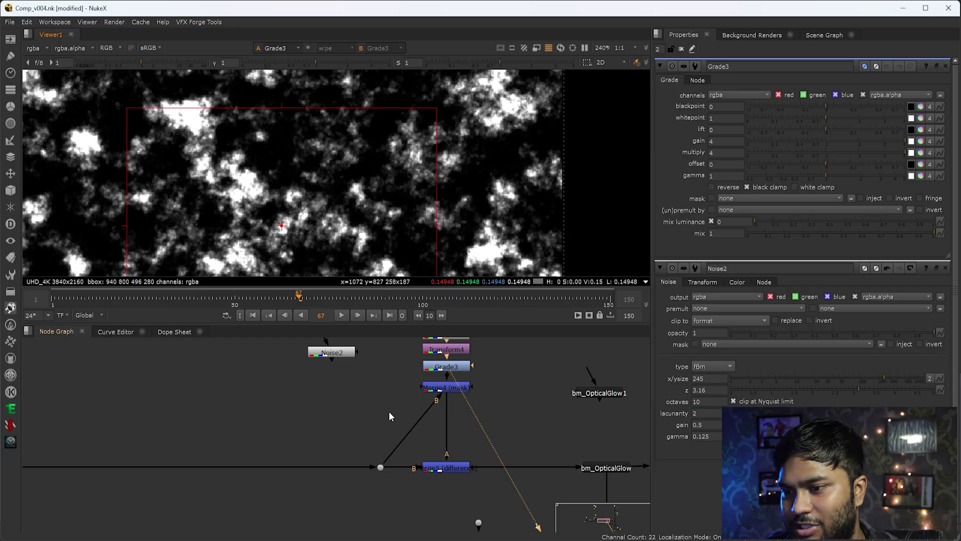
Show the output of the Merge4 mask node and open its settings to review how the noise masks the iris.
{"action": "left_click", "coordinate": [454, 369]}
{"action": "left_click_drag", "start_coordinate": [491, 416], "coordinate": [394, 380]}
{"action": "key", "text": "1"}
{"action": "scroll", "coordinate": [327, 216], "scroll_direction": "down", "scroll_amount": 5}
{"action": "scroll", "coordinate": [305, 190], "scroll_direction": "up", "scroll_amount": 4}
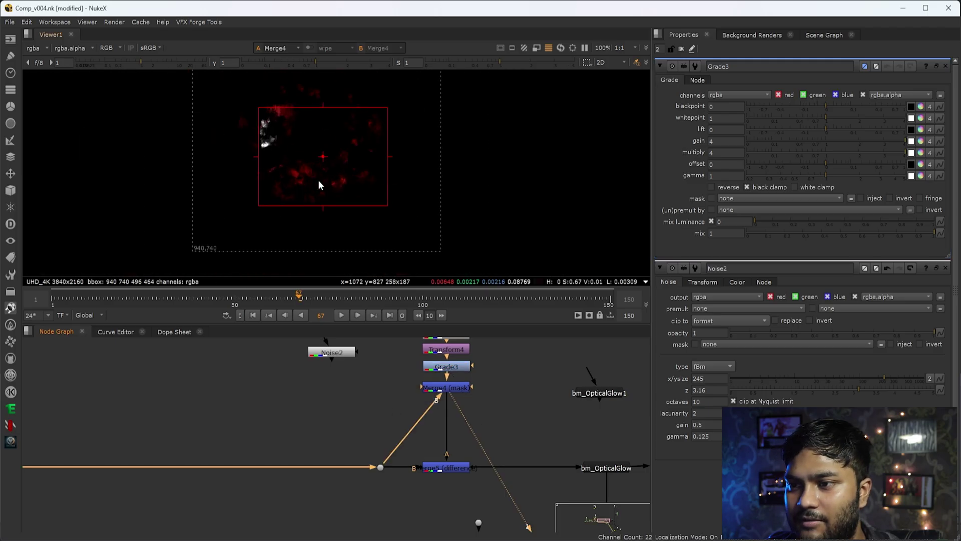
{"action": "double_click", "coordinate": [458, 388]}
{"action": "left_click", "coordinate": [381, 467]}
{"action": "key", "text": "1"}
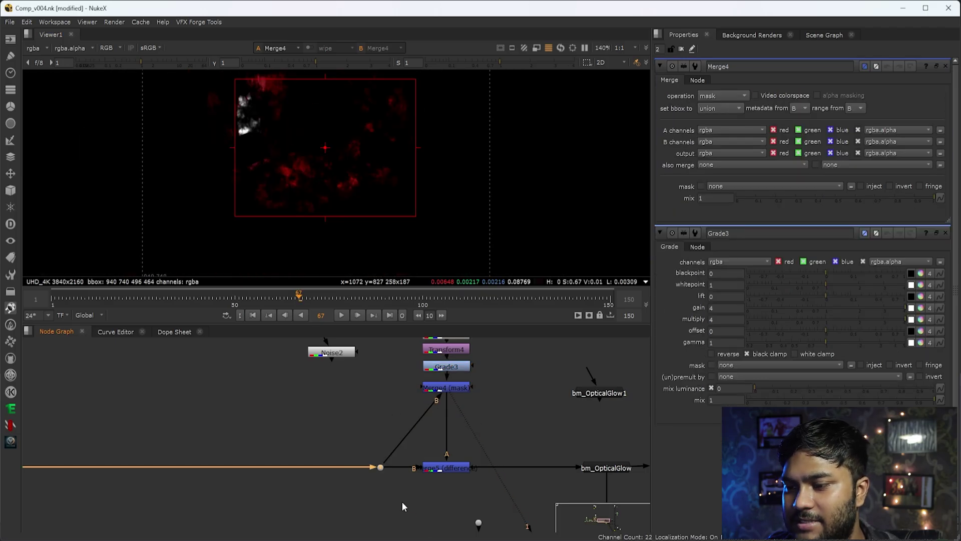
{"action": "left_click_drag", "start_coordinate": [480, 373], "coordinate": [376, 407]}
{"action": "key", "text": "1"}
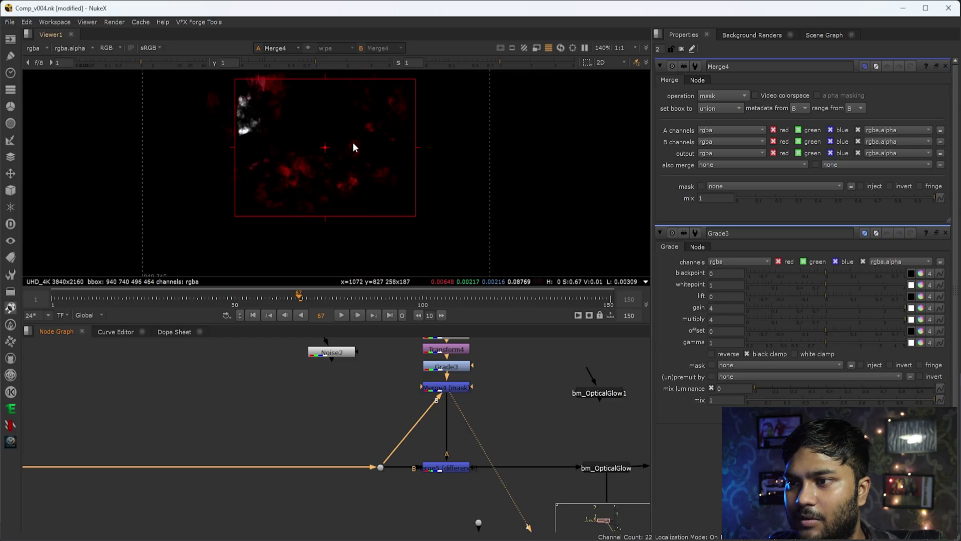
Show the Merge5 difference result, hide the viewer overlay and examine the iris texture up close.
{"action": "left_click_drag", "start_coordinate": [512, 436], "coordinate": [401, 503]}
{"action": "key", "text": "1"}
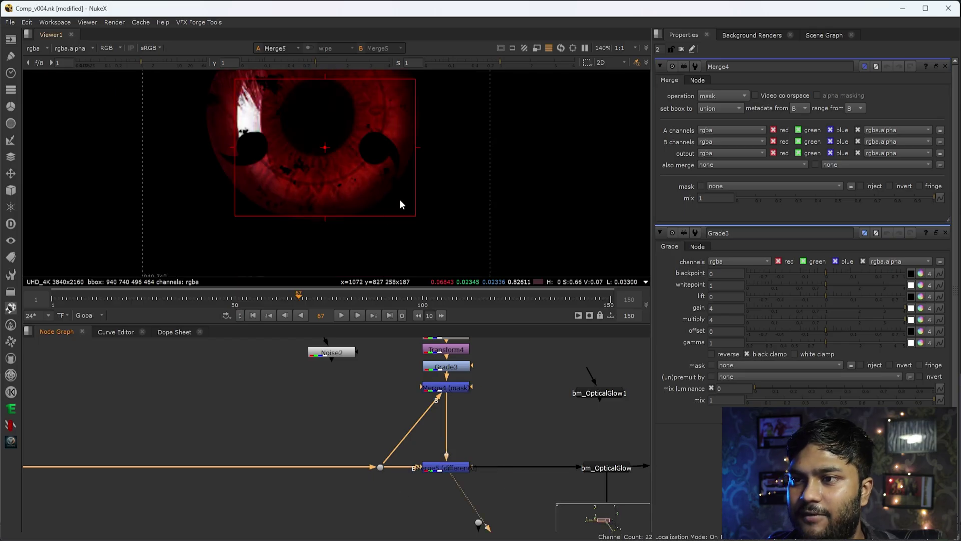
{"action": "middle_click_drag", "start_coordinate": [339, 215], "coordinate": [356, 263]}
{"action": "key", "text": "f"}
{"action": "key", "text": "q"}
{"action": "scroll", "coordinate": [275, 190], "scroll_direction": "up", "scroll_amount": 3}
{"action": "middle_click_drag", "start_coordinate": [280, 196], "coordinate": [316, 191]}
{"action": "scroll", "coordinate": [312, 175], "scroll_direction": "up", "scroll_amount": 5}
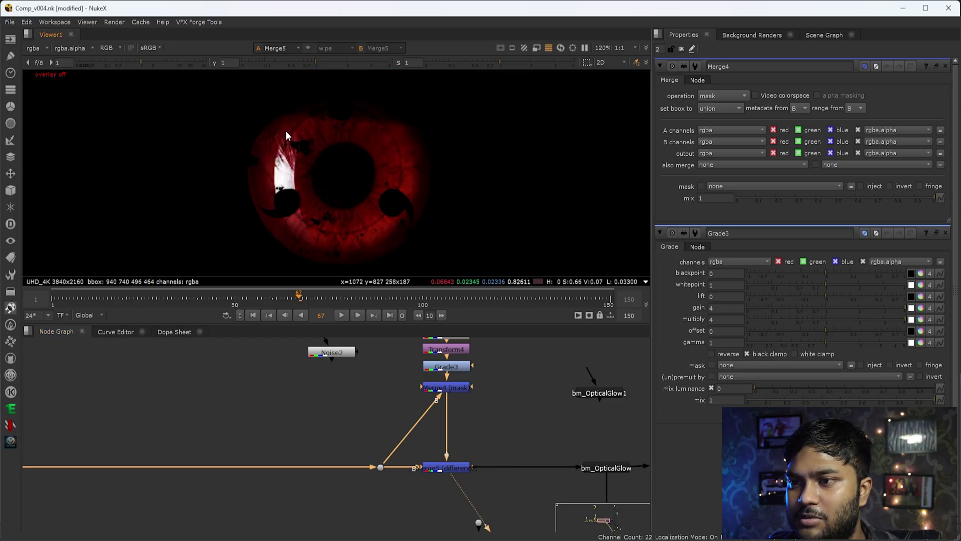
{"action": "left_click_drag", "start_coordinate": [250, 131], "coordinate": [377, 200]}
{"action": "scroll", "coordinate": [306, 143], "scroll_direction": "up", "scroll_amount": 4}
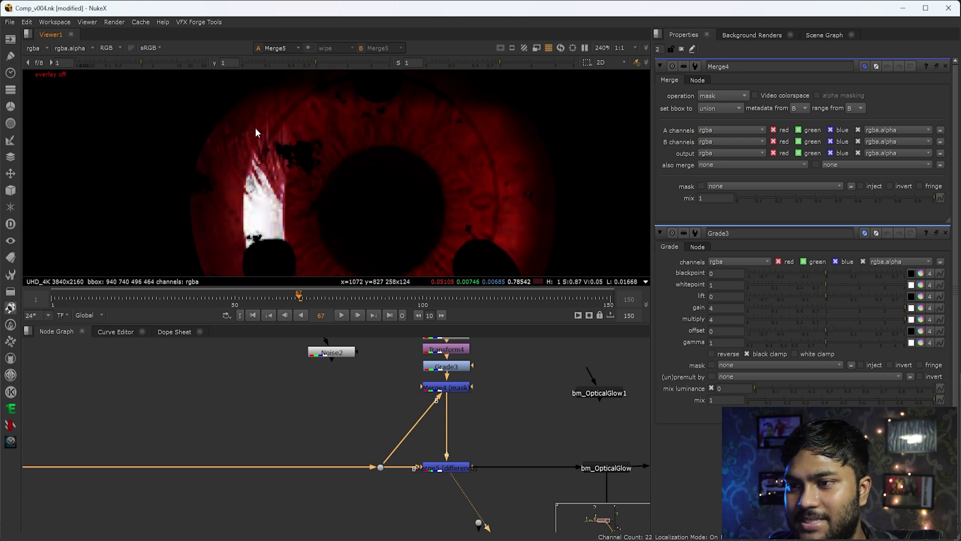
Compare the masked noise from Merge4 with the Merge5 difference result in the viewer.
{"action": "key", "text": "1"}
{"action": "scroll", "coordinate": [397, 188], "scroll_direction": "down", "scroll_amount": 8}
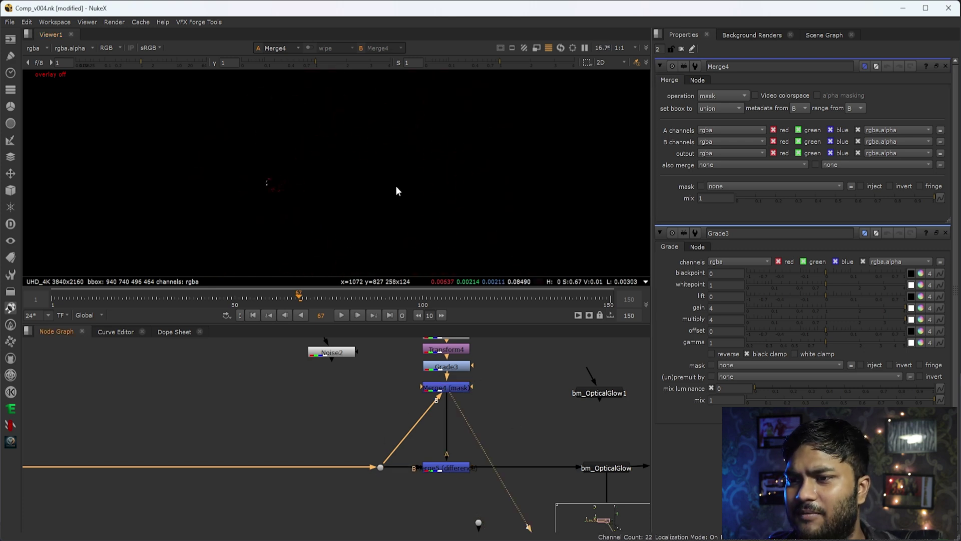
{"action": "scroll", "coordinate": [250, 193], "scroll_direction": "up", "scroll_amount": 4}
{"action": "left_click_drag", "start_coordinate": [339, 401], "coordinate": [399, 473]}
{"action": "key", "text": "1"}
{"action": "left_click_drag", "start_coordinate": [371, 371], "coordinate": [396, 500]}
{"action": "key", "text": "1"}
{"action": "scroll", "coordinate": [440, 451], "scroll_direction": "up", "scroll_amount": 3}
{"action": "key", "text": "1"}
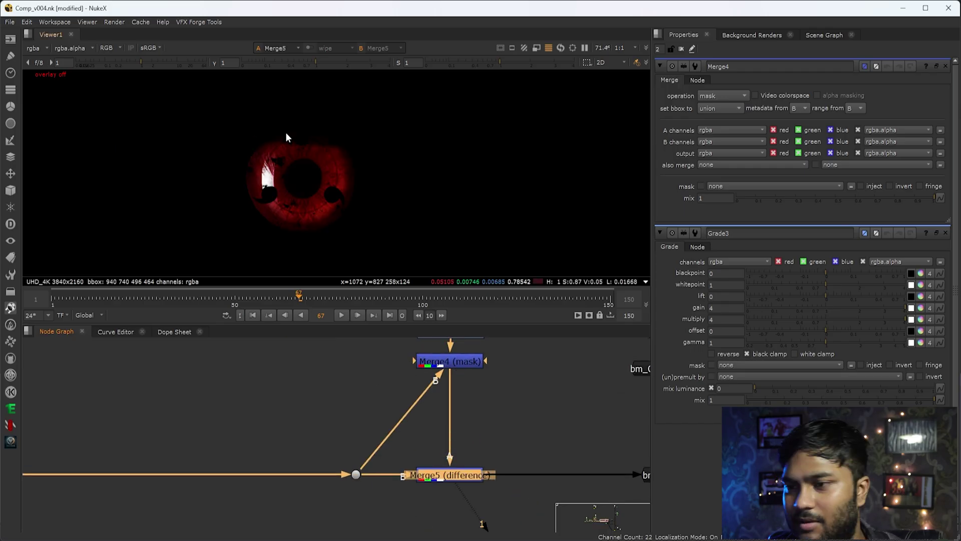
Show the output of the bm_OpticalGlow node that follows the Merge5 difference in the viewer.
{"action": "scroll", "coordinate": [286, 200], "scroll_direction": "up", "scroll_amount": 2}
{"action": "middle_click_drag", "start_coordinate": [502, 420], "coordinate": [325, 381]}
{"action": "scroll", "coordinate": [325, 381], "scroll_direction": "down", "scroll_amount": 2}
{"action": "left_click_drag", "start_coordinate": [337, 386], "coordinate": [279, 425]}
{"action": "left_click_drag", "start_coordinate": [484, 393], "coordinate": [381, 460]}
{"action": "key", "text": "1"}
Delete the unconnected bm_OpticalGlow1 node above the main glow node.
{"action": "middle_click_drag", "start_coordinate": [446, 431], "coordinate": [417, 476]}
{"action": "left_click_drag", "start_coordinate": [454, 440], "coordinate": [371, 520]}
{"action": "left_click_drag", "start_coordinate": [472, 369], "coordinate": [330, 431]}
{"action": "key", "text": "Delete"}
{"action": "left_click_drag", "start_coordinate": [472, 394], "coordinate": [404, 491]}
{"action": "left_click_drag", "start_coordinate": [444, 392], "coordinate": [445, 393]}
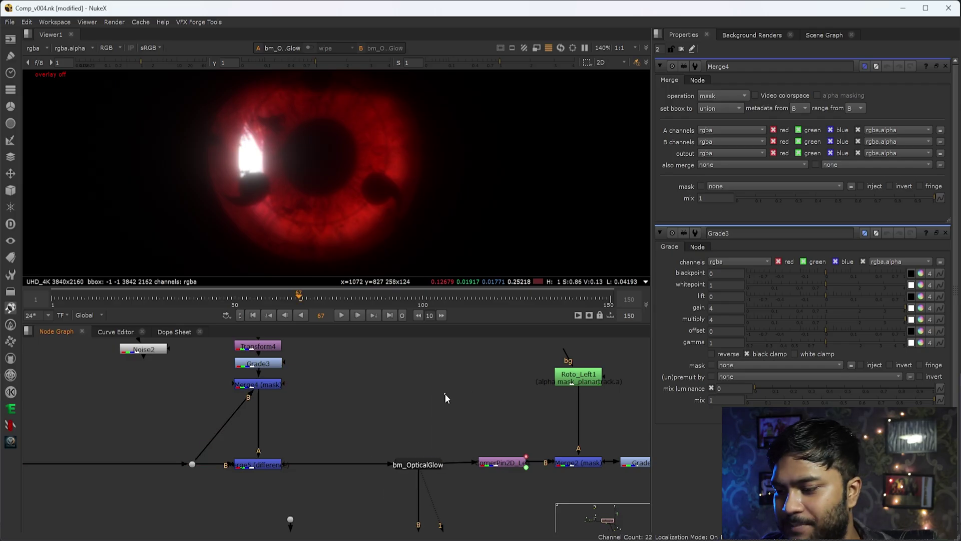
Open the bm_OpticalGlow settings and review its size, aspect and brightness.
{"action": "scroll", "coordinate": [425, 432], "scroll_direction": "up", "scroll_amount": 3}
{"action": "double_click", "coordinate": [416, 482]}
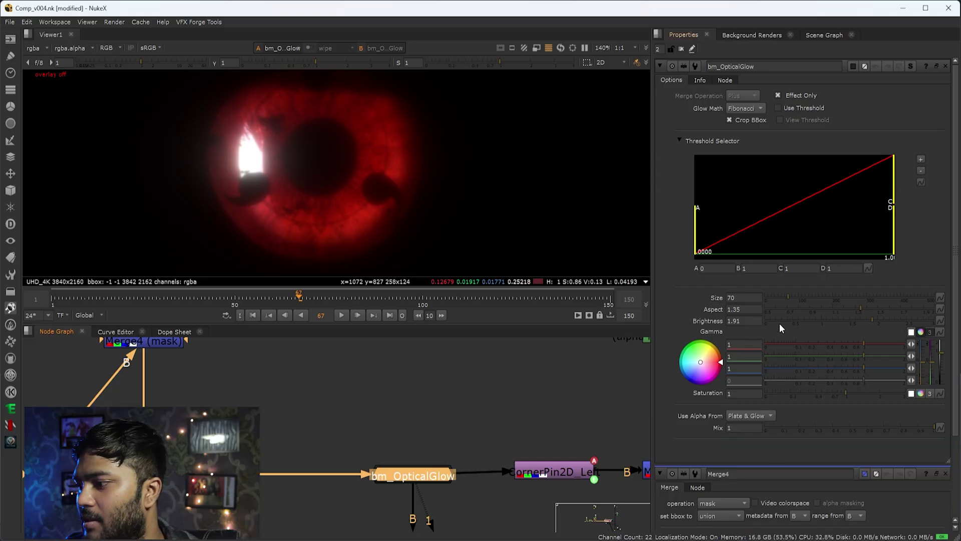
{"action": "left_click_drag", "start_coordinate": [738, 300], "coordinate": [686, 301]}
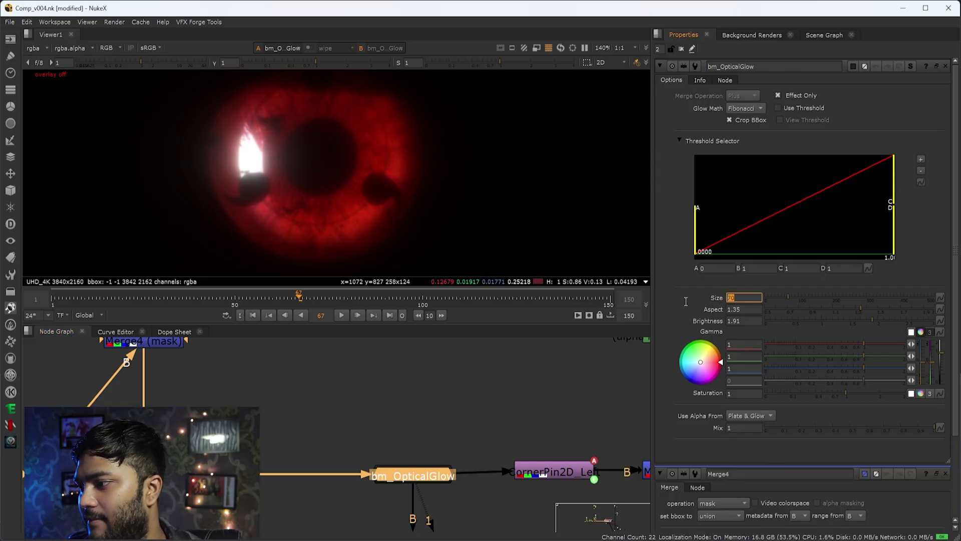
{"action": "key", "text": "Tab"}
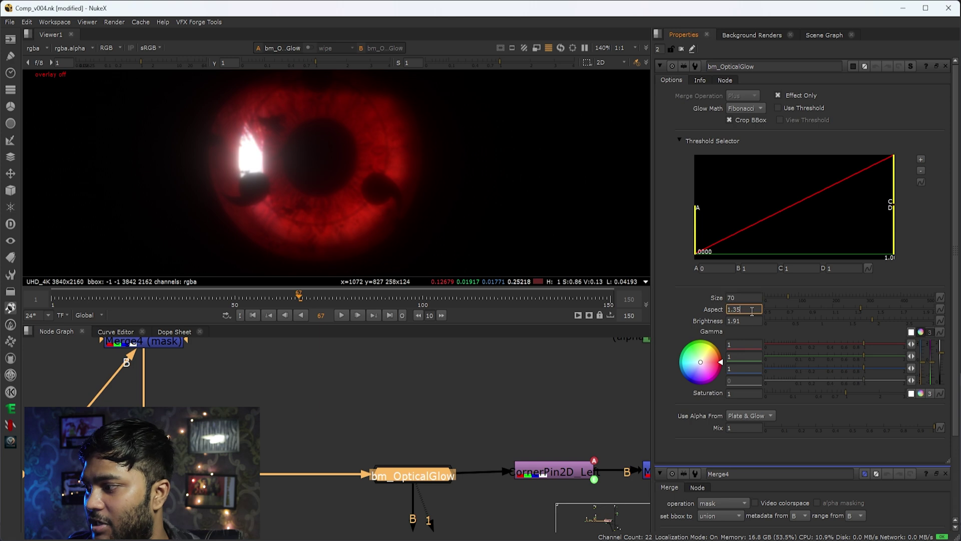
{"action": "key", "text": "Tab"}
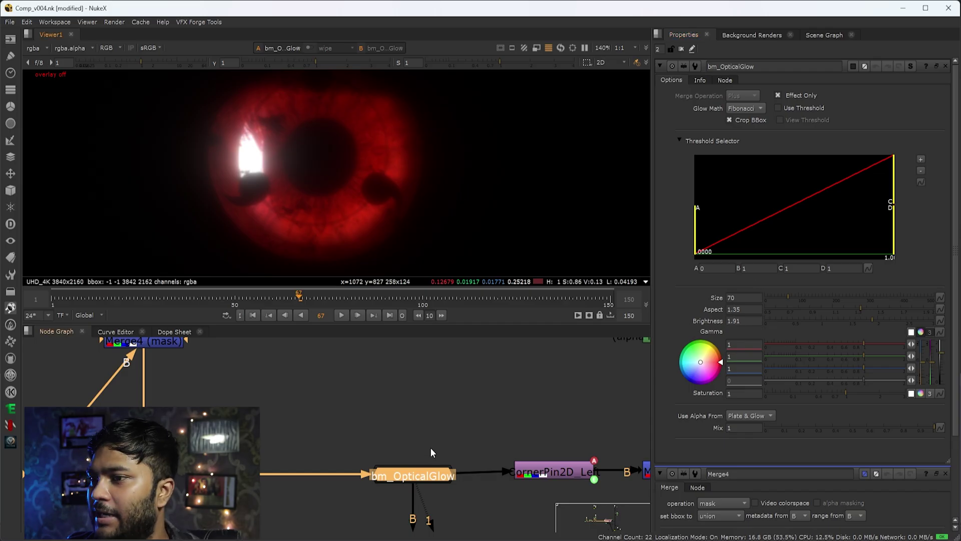
{"action": "left_click", "coordinate": [437, 478]}
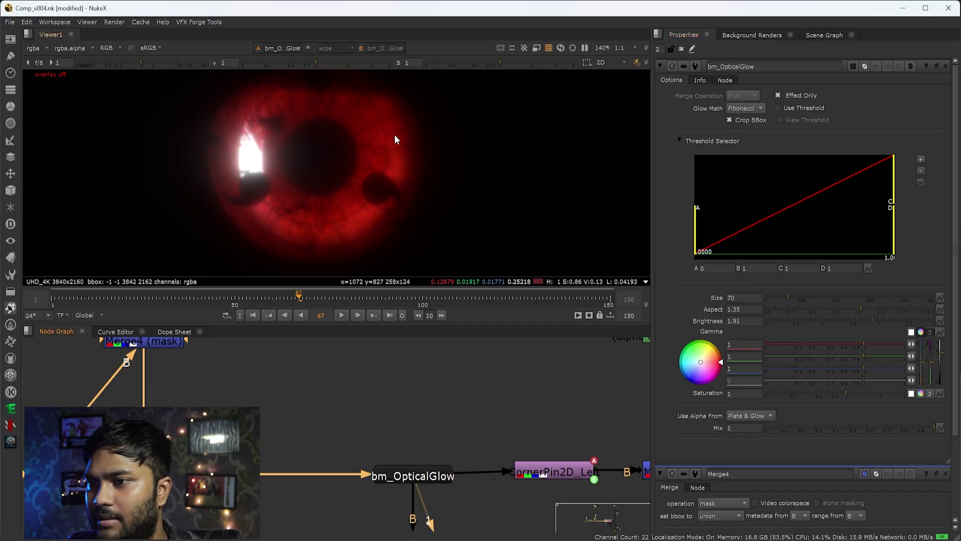
Fit the frame in the viewer and toggle bm_OpticalGlow off and on repeatedly to compare the iris with and without glow.
{"action": "key", "text": "f"}
{"action": "scroll", "coordinate": [275, 172], "scroll_direction": "up", "scroll_amount": 8}
{"action": "left_click_drag", "start_coordinate": [484, 400], "coordinate": [326, 491]}
{"action": "key", "text": "d"}
{"action": "key", "text": "d"}
{"action": "key", "text": "d"}
{"action": "key", "text": "d"}
{"action": "key", "text": "d"}
{"action": "key", "text": "d"}
{"action": "key", "text": "d"}
{"action": "key", "text": "d"}
{"action": "key", "text": "d"}
{"action": "key", "text": "d"}
{"action": "key", "text": "d"}
{"action": "key", "text": "d"}
{"action": "key", "text": "d"}
{"action": "key", "text": "d"}
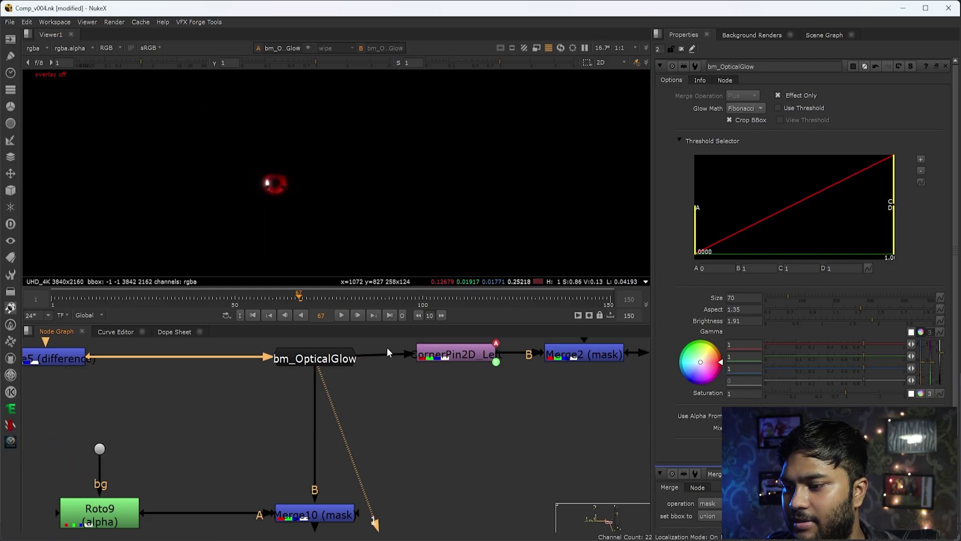
Show the output of the CornerPin2D_Left node in the viewer.
{"action": "scroll", "coordinate": [404, 365], "scroll_direction": "down", "scroll_amount": 4}
{"action": "scroll", "coordinate": [447, 351], "scroll_direction": "up", "scroll_amount": 3}
{"action": "left_click", "coordinate": [429, 361]}
{"action": "key", "text": "1"}
{"action": "scroll", "coordinate": [492, 396], "scroll_direction": "down", "scroll_amount": 3}
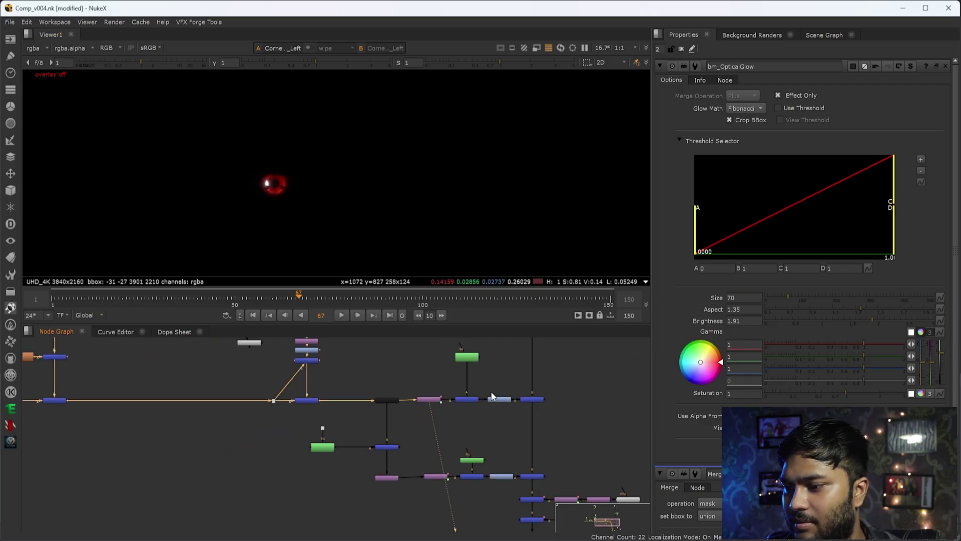
Open the CornerPin2D_Left settings to review the keyed corner positions and motion blur.
{"action": "scroll", "coordinate": [430, 386], "scroll_direction": "up", "scroll_amount": 4}
{"action": "left_click_drag", "start_coordinate": [462, 391], "coordinate": [385, 452]}
{"action": "left_click", "coordinate": [448, 421]}
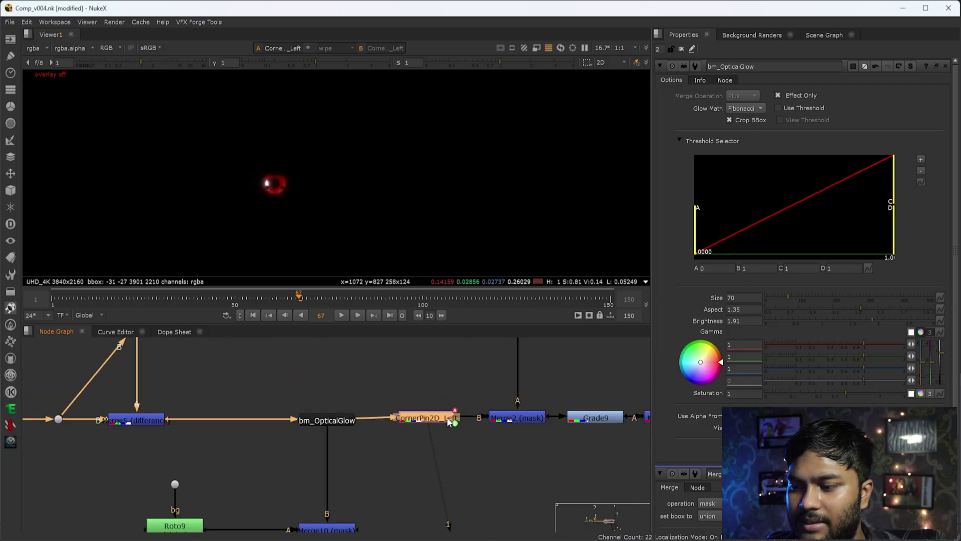
{"action": "double_click", "coordinate": [449, 422]}
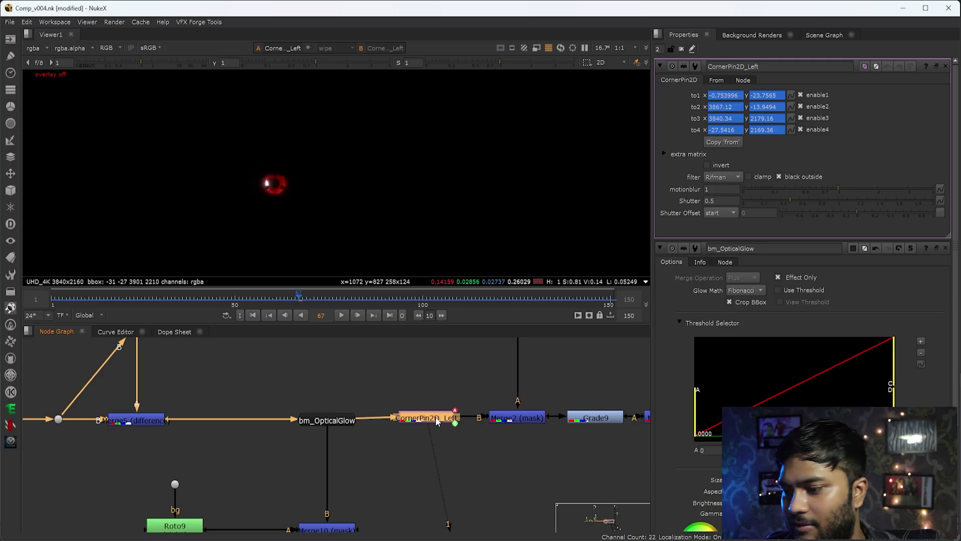
{"action": "scroll", "coordinate": [440, 426], "scroll_direction": "down", "scroll_amount": 3}
{"action": "scroll", "coordinate": [440, 427], "scroll_direction": "up", "scroll_amount": 3}
{"action": "scroll", "coordinate": [444, 427], "scroll_direction": "up", "scroll_amount": 2}
{"action": "left_click_drag", "start_coordinate": [472, 390], "coordinate": [347, 463]}
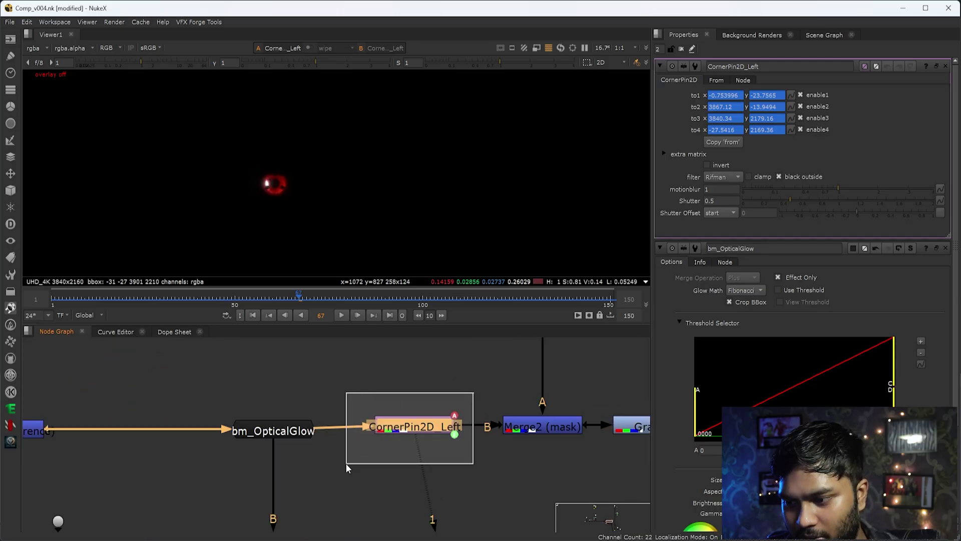
{"action": "left_click_drag", "start_coordinate": [495, 364], "coordinate": [336, 471]}
{"action": "left_click_drag", "start_coordinate": [466, 390], "coordinate": [428, 448]}
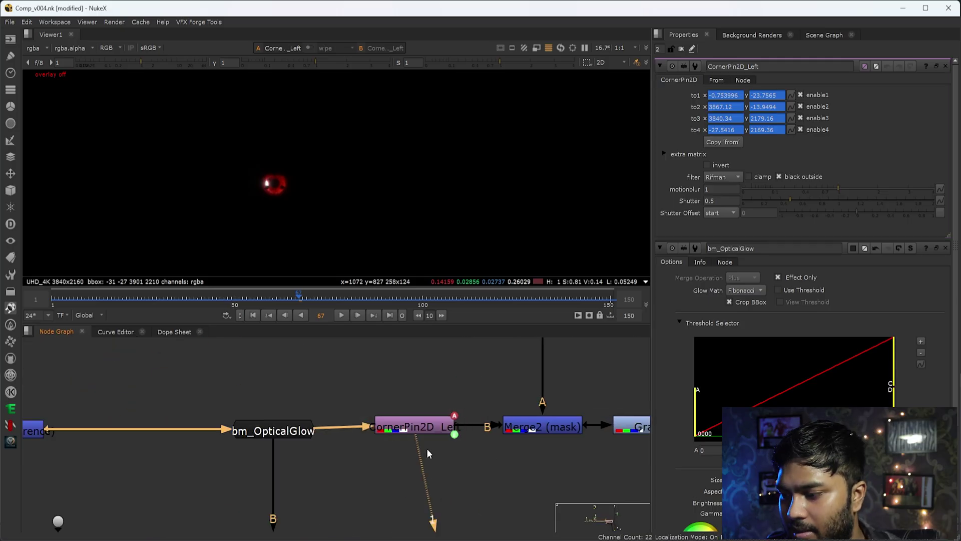
Show the output of the Merge2 mask node, where the tracked iris meets the Roto_Left1 matte.
{"action": "middle_click_drag", "start_coordinate": [554, 416], "coordinate": [413, 430]}
{"action": "scroll", "coordinate": [413, 433], "scroll_direction": "down", "scroll_amount": 3}
{"action": "left_click_drag", "start_coordinate": [439, 404], "coordinate": [372, 469]}
{"action": "key", "text": "1"}
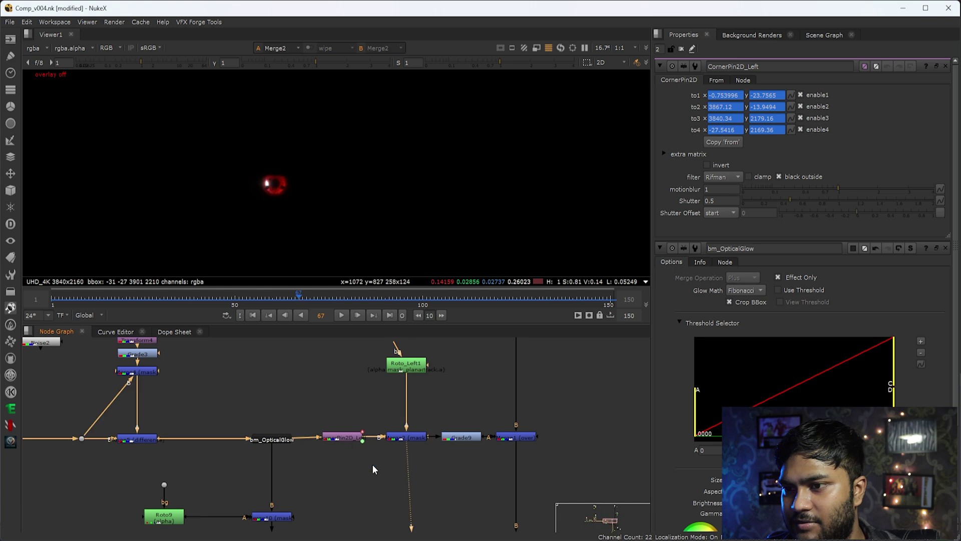
Show the Merge1 over result in the viewer and examine the composited red eye up close.
{"action": "left_click_drag", "start_coordinate": [624, 414], "coordinate": [501, 467]}
{"action": "left_click_drag", "start_coordinate": [584, 410], "coordinate": [487, 468]}
{"action": "key", "text": "1"}
{"action": "scroll", "coordinate": [341, 218], "scroll_direction": "up", "scroll_amount": 6}
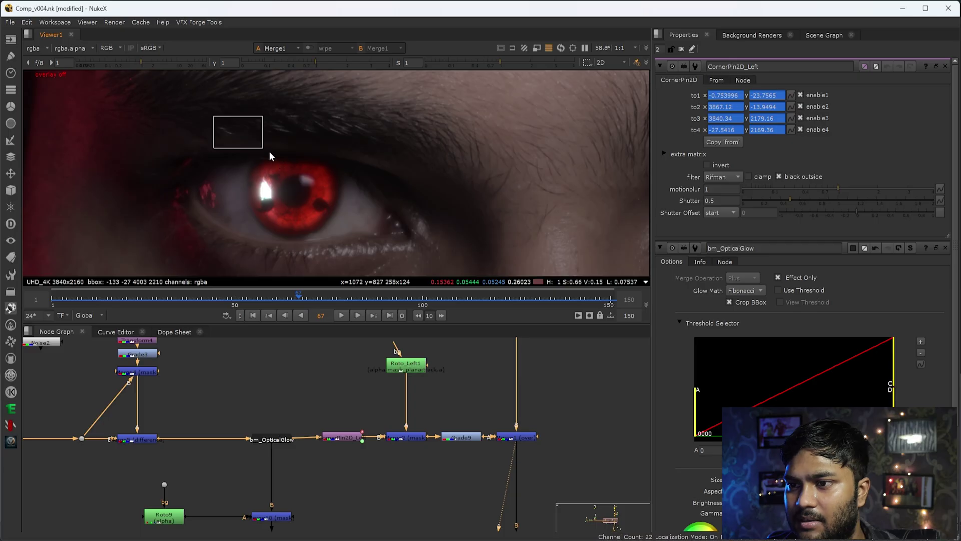
Open the Roto_Left1 settings and turn on the viewer overlay to display its shape around the eye.
{"action": "scroll", "coordinate": [412, 383], "scroll_direction": "up", "scroll_amount": 3}
{"action": "double_click", "coordinate": [403, 353]}
{"action": "key", "text": "o"}
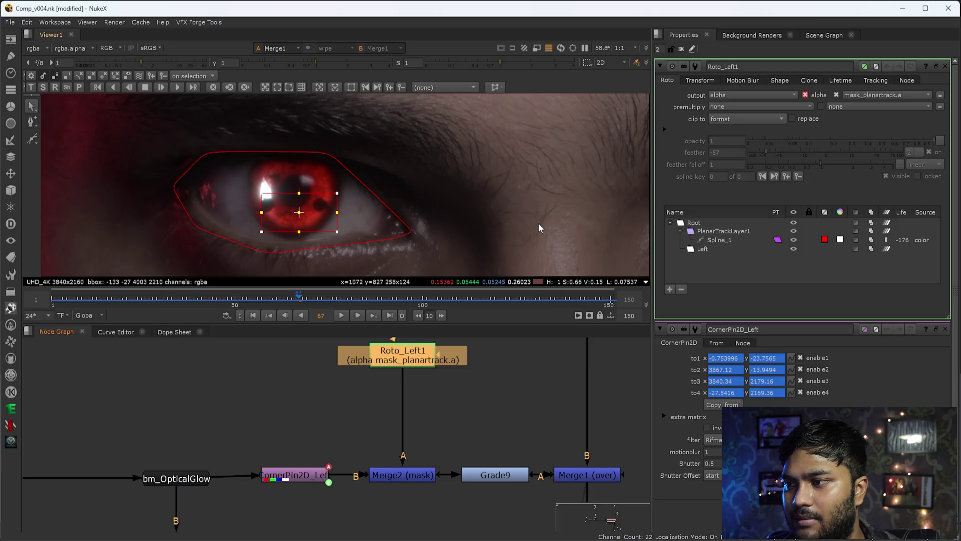
Show the output of Grade9 after the Merge2 mask and open its grade settings for review.
{"action": "scroll", "coordinate": [323, 206], "scroll_direction": "up", "scroll_amount": 2}
{"action": "middle_click_drag", "start_coordinate": [527, 427], "coordinate": [547, 398]}
{"action": "left_click_drag", "start_coordinate": [546, 398], "coordinate": [482, 476]}
{"action": "key", "text": "1"}
{"action": "double_click", "coordinate": [536, 450]}
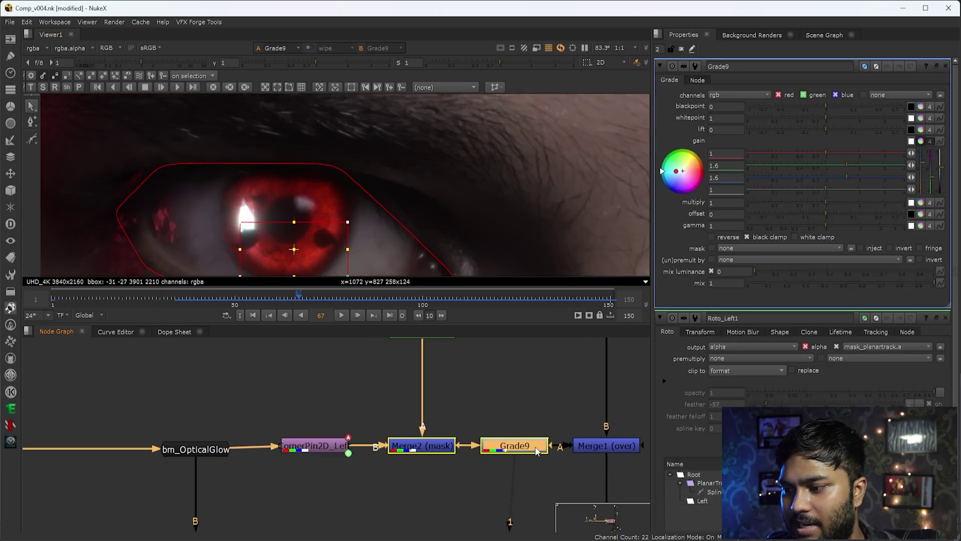
Check Grade9's alpha and toggle the node off and on to compare the iris with and without the grade.
{"action": "left_click", "coordinate": [503, 400]}
{"action": "key", "text": "a"}
{"action": "key", "text": "a"}
{"action": "left_click", "coordinate": [521, 445]}
{"action": "key", "text": "d"}
{"action": "key", "text": "d"}
{"action": "key", "text": "d"}
{"action": "key", "text": "d"}
{"action": "key", "text": "d"}
{"action": "key", "text": "d"}
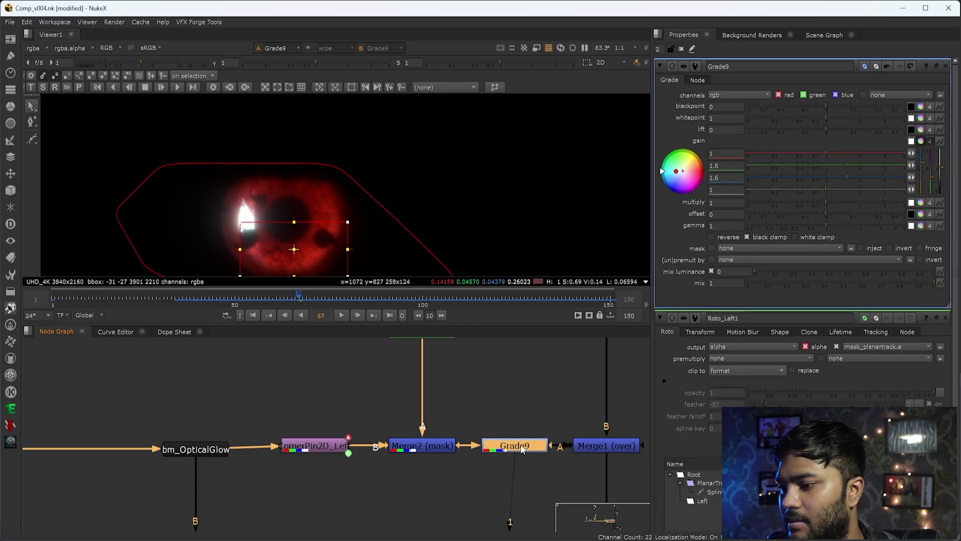
Show the Merge1 over result with both eyes in view.
{"action": "middle_click_drag", "start_coordinate": [639, 408], "coordinate": [498, 384]}
{"action": "left_click_drag", "start_coordinate": [511, 371], "coordinate": [428, 478]}
{"action": "key", "text": "1"}
{"action": "middle_click_drag", "start_coordinate": [266, 450], "coordinate": [474, 418]}
{"action": "scroll", "coordinate": [473, 418], "scroll_direction": "down", "scroll_amount": 3}
{"action": "scroll", "coordinate": [257, 179], "scroll_direction": "down", "scroll_amount": 4}
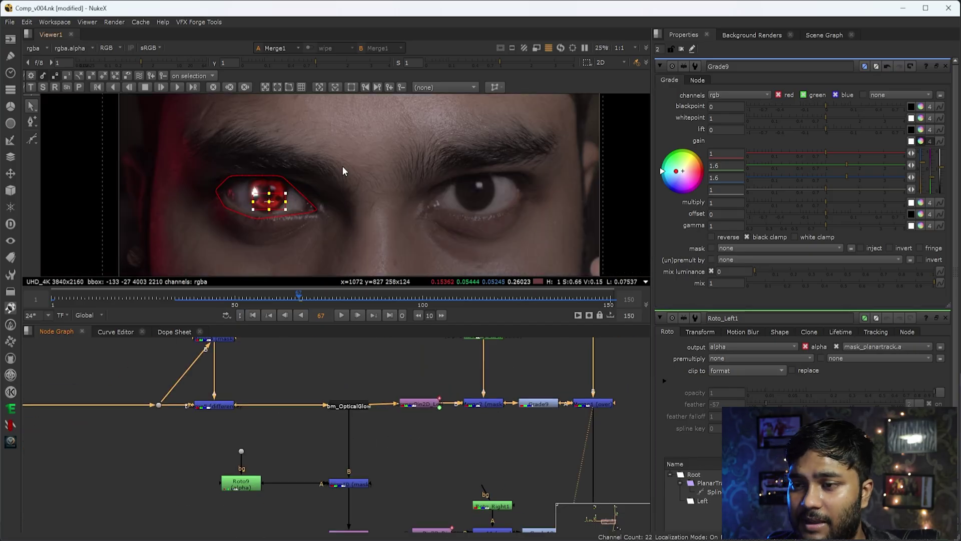
Show the Merge10 mask output for the other eye's branch and check its alpha channel.
{"action": "scroll", "coordinate": [243, 191], "scroll_direction": "up", "scroll_amount": 2}
{"action": "middle_click_drag", "start_coordinate": [584, 203], "coordinate": [369, 181]}
{"action": "middle_click_drag", "start_coordinate": [372, 478], "coordinate": [375, 398]}
{"action": "left_click_drag", "start_coordinate": [405, 387], "coordinate": [296, 424]}
{"action": "key", "text": "1"}
{"action": "key", "text": "f"}
{"action": "key", "text": "a"}
{"action": "key", "text": "a"}
Show the outputs of Transform7 and CornerPin2D_Right1 to inspect the positioned and tracked right iris.
{"action": "left_click_drag", "start_coordinate": [399, 429], "coordinate": [300, 488]}
{"action": "key", "text": "1"}
{"action": "middle_click_drag", "start_coordinate": [413, 454], "coordinate": [252, 470]}
{"action": "left_click_drag", "start_coordinate": [235, 413], "coordinate": [312, 499]}
{"action": "key", "text": "1"}
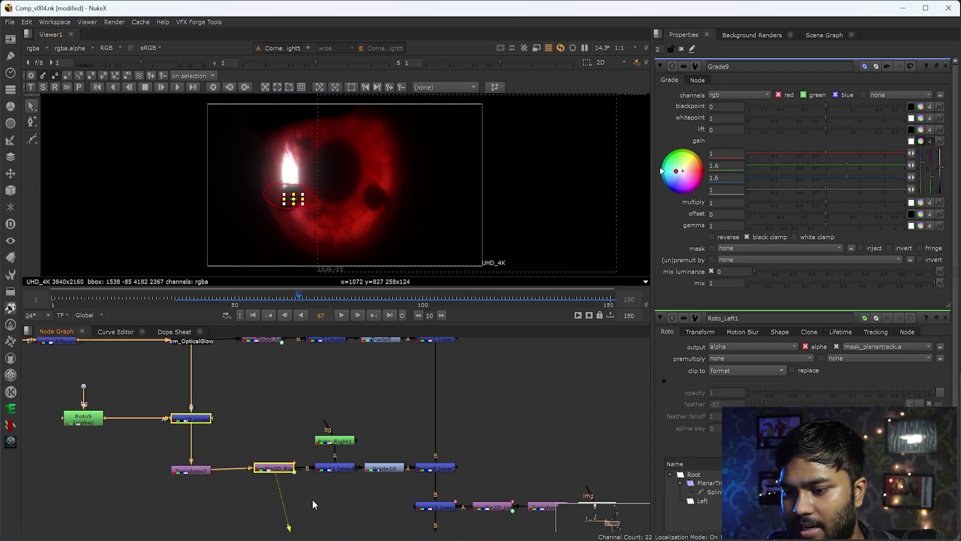
{"action": "left_click", "coordinate": [312, 500]}
{"action": "scroll", "coordinate": [418, 194], "scroll_direction": "up", "scroll_amount": 4}
{"action": "scroll", "coordinate": [364, 392], "scroll_direction": "up", "scroll_amount": 2}
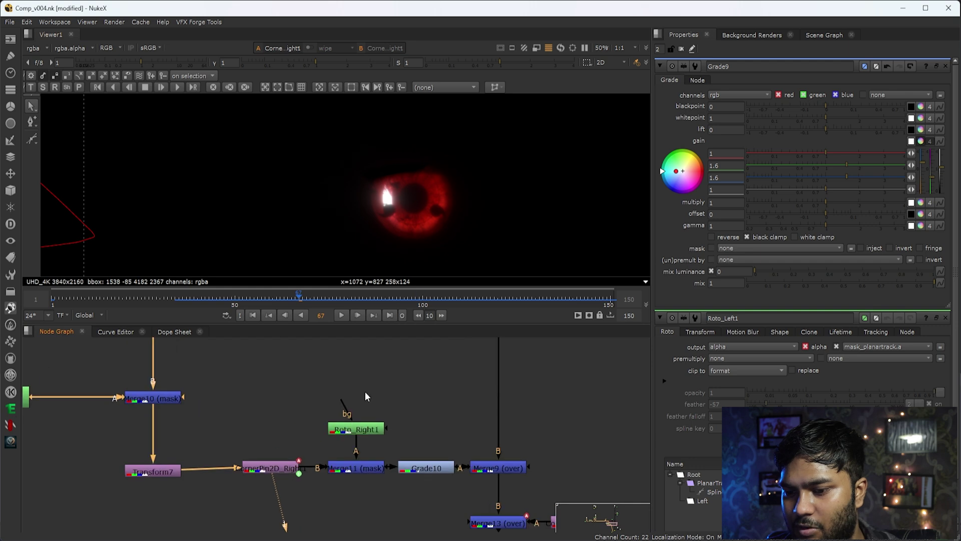
Show the Merge11 mask output and open the Roto_Right1 settings.
{"action": "scroll", "coordinate": [412, 191], "scroll_direction": "up", "scroll_amount": 2}
{"action": "left_click_drag", "start_coordinate": [303, 435], "coordinate": [407, 518]}
{"action": "key", "text": "1"}
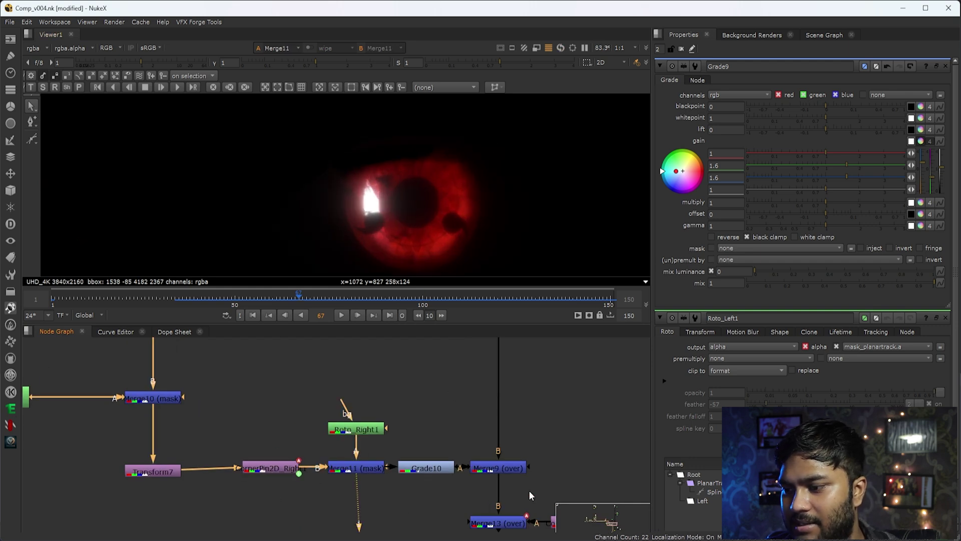
{"action": "left_click", "coordinate": [381, 429]}
Show the Merge9 over result with the viewer overlay turned off and both eyes in view.
{"action": "left_click_drag", "start_coordinate": [551, 439], "coordinate": [470, 487]}
{"action": "key", "text": "1"}
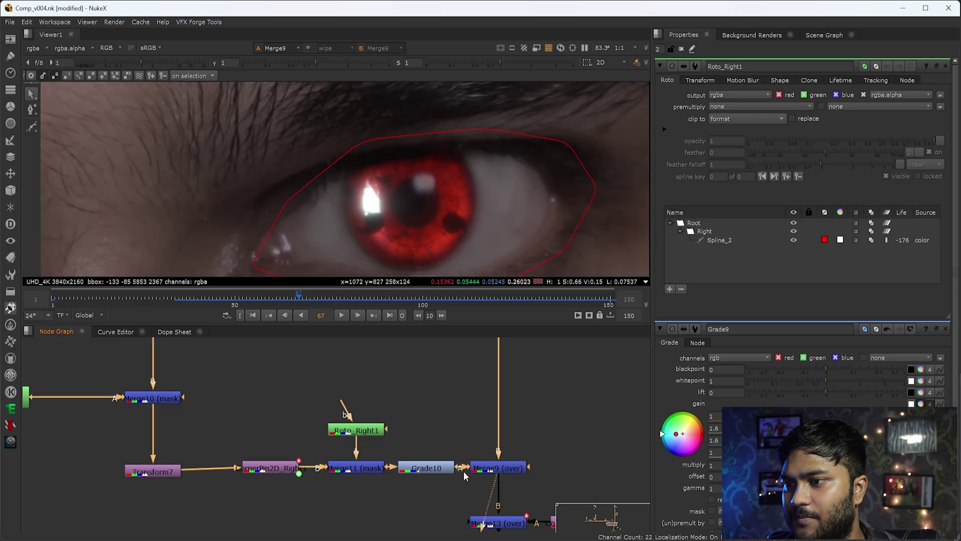
{"action": "key", "text": "q"}
{"action": "scroll", "coordinate": [431, 195], "scroll_direction": "down", "scroll_amount": 4}
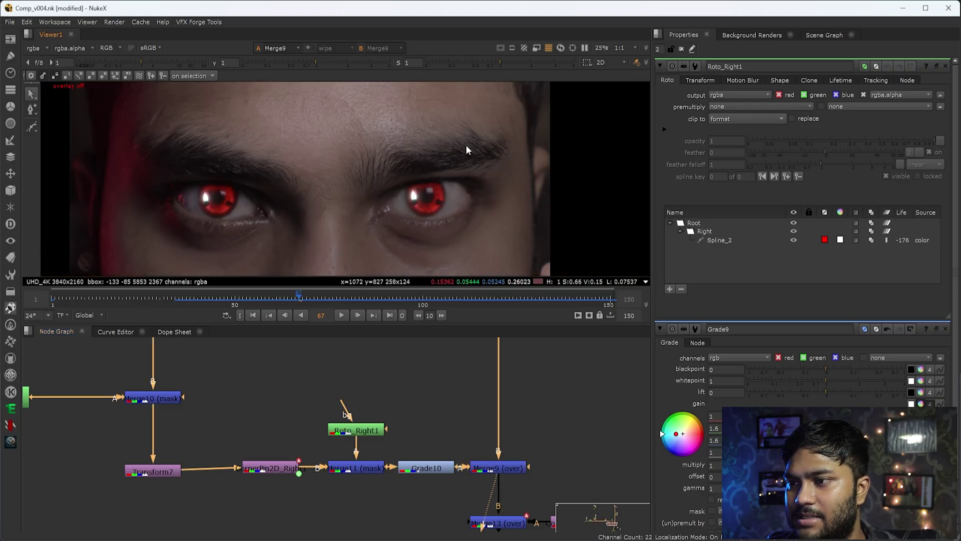
Show the Grade10 output and inspect its alpha channel up close.
{"action": "left_click", "coordinate": [449, 468]}
{"action": "key", "text": "1"}
{"action": "scroll", "coordinate": [422, 190], "scroll_direction": "up", "scroll_amount": 7}
{"action": "key", "text": "a"}
{"action": "key", "text": "a"}
{"action": "key", "text": "a"}
{"action": "key", "text": "a"}
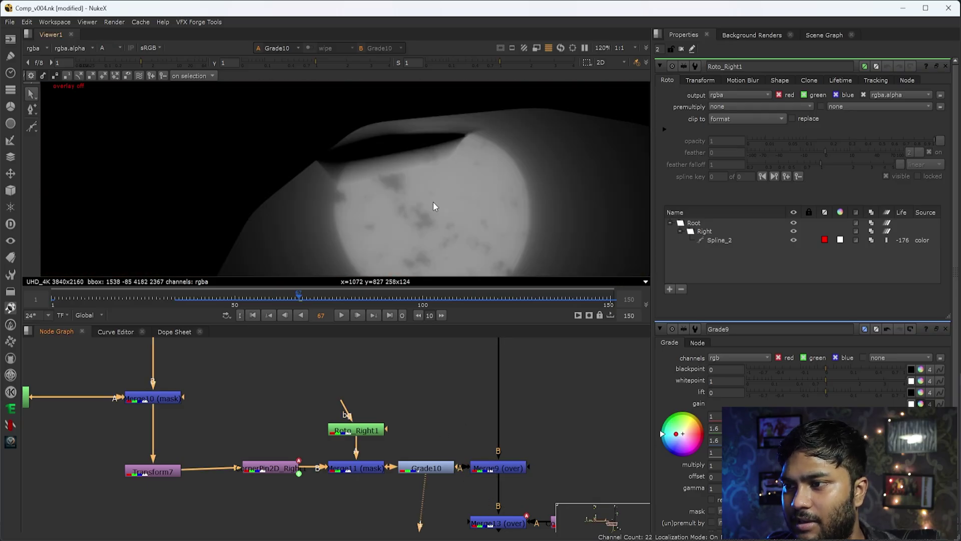
Return the viewer to Merge9, check its alpha, and show the full frame in colour.
{"action": "left_click_drag", "start_coordinate": [536, 440], "coordinate": [459, 502]}
{"action": "key", "text": "1"}
{"action": "left_click", "coordinate": [459, 502]}
{"action": "key", "text": "a"}
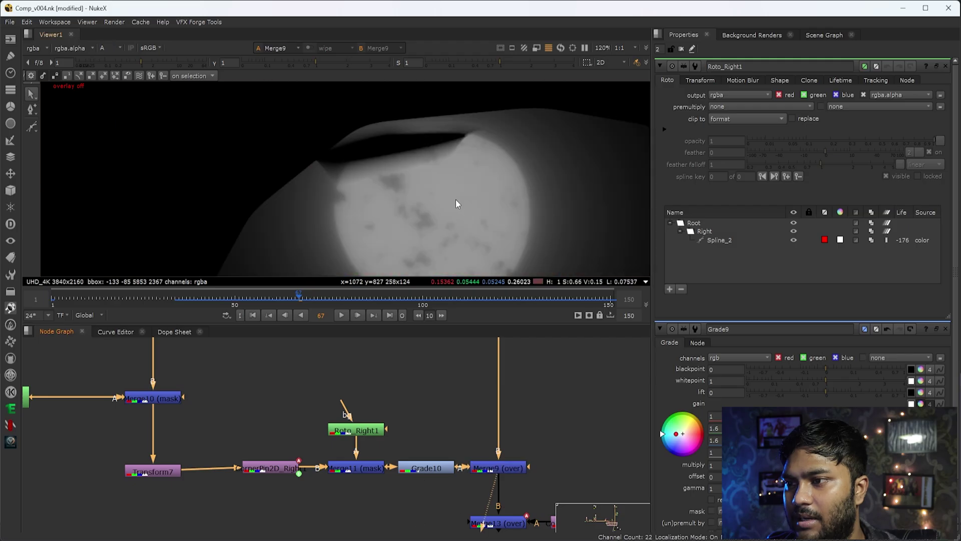
{"action": "key", "text": "f"}
{"action": "key", "text": "a"}
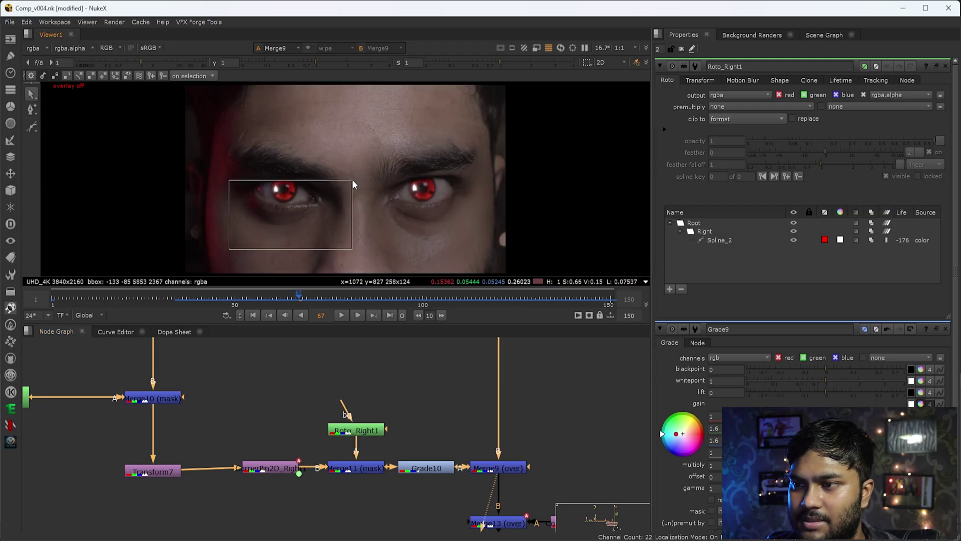
Review the right-eye branch of the node graph and open the CornerPin2D_Right1 settings.
{"action": "middle_click_drag", "start_coordinate": [524, 445], "coordinate": [472, 393]}
{"action": "scroll", "coordinate": [471, 388], "scroll_direction": "down", "scroll_amount": 1}
{"action": "middle_click_drag", "start_coordinate": [581, 451], "coordinate": [423, 446]}
{"action": "scroll", "coordinate": [423, 446], "scroll_direction": "up", "scroll_amount": 3}
{"action": "middle_click_drag", "start_coordinate": [262, 433], "coordinate": [405, 416]}
{"action": "scroll", "coordinate": [406, 416], "scroll_direction": "down", "scroll_amount": 1}
{"action": "middle_click_drag", "start_coordinate": [107, 342], "coordinate": [303, 426]}
{"action": "left_click_drag", "start_coordinate": [330, 412], "coordinate": [288, 458]}
{"action": "double_click", "coordinate": [268, 461]}
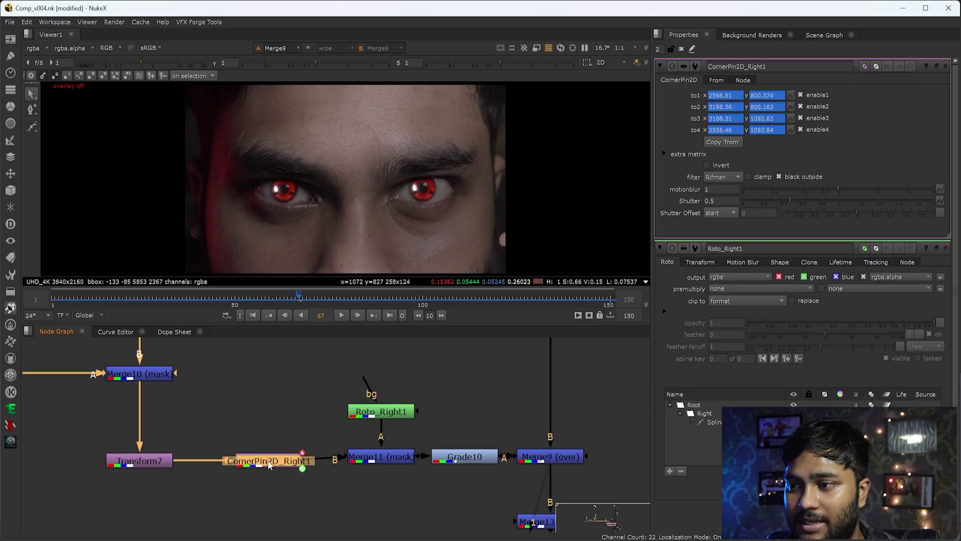
Show the output of the FlareSuperStar2 node below Merge9 and open its shape settings.
{"action": "middle_click_drag", "start_coordinate": [281, 463], "coordinate": [181, 425]}
{"action": "scroll", "coordinate": [242, 386], "scroll_direction": "down", "scroll_amount": 3}
{"action": "middle_click_drag", "start_coordinate": [243, 386], "coordinate": [299, 493]}
{"action": "left_click_drag", "start_coordinate": [268, 344], "coordinate": [496, 491]}
{"action": "scroll", "coordinate": [403, 449], "scroll_direction": "up", "scroll_amount": 4}
{"action": "left_click_drag", "start_coordinate": [365, 386], "coordinate": [473, 487]}
{"action": "middle_click_drag", "start_coordinate": [474, 487], "coordinate": [345, 460]}
{"action": "left_click", "coordinate": [507, 437]}
{"action": "key", "text": "1"}
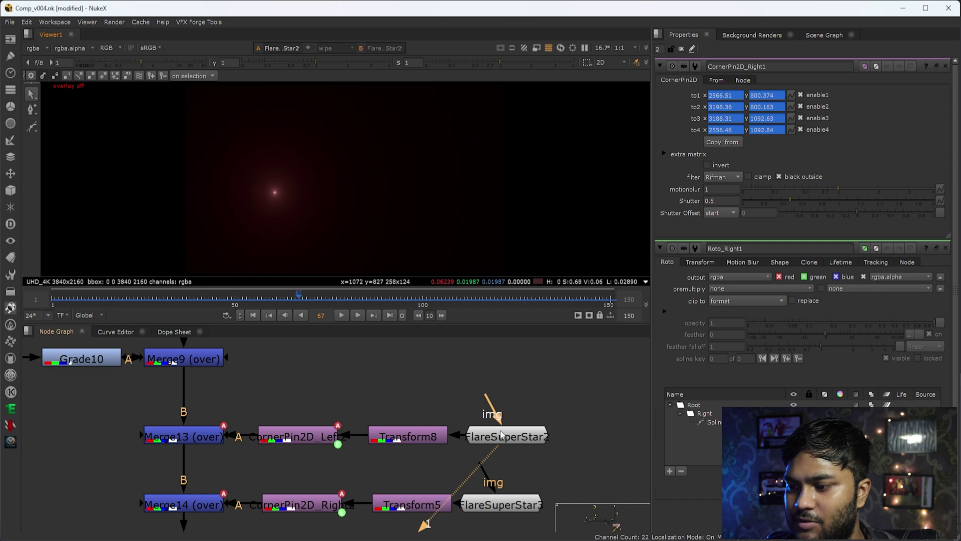
{"action": "double_click", "coordinate": [503, 436]}
{"action": "left_click_drag", "start_coordinate": [503, 436], "coordinate": [521, 440]}
Add a trial FlareSuperStar NKPD node by searching for "flare" and delete it.
{"action": "left_click", "coordinate": [477, 347]}
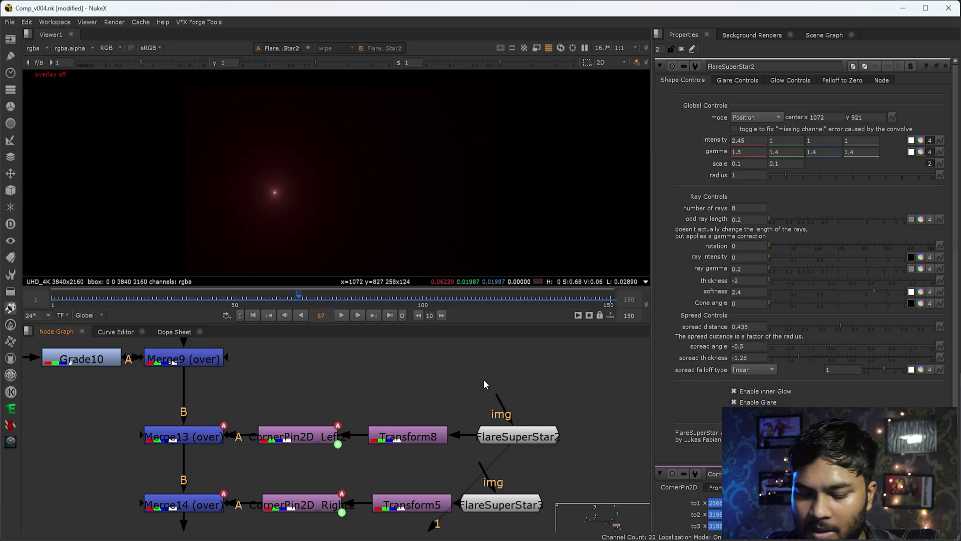
{"action": "key", "text": "Tab"}
{"action": "type", "text": "flare"}
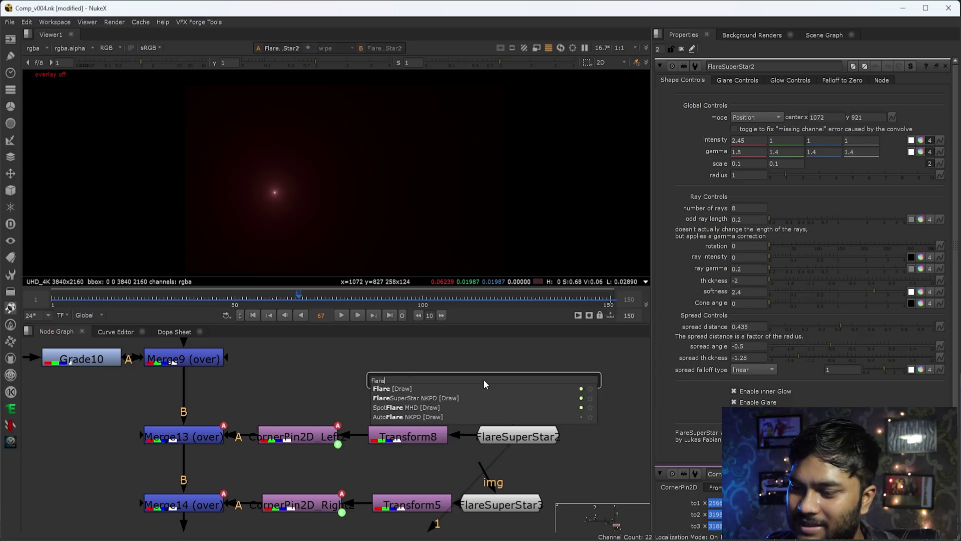
{"action": "key", "text": "Down"}
{"action": "key", "text": "Return"}
{"action": "left_click_drag", "start_coordinate": [549, 362], "coordinate": [416, 397]}
{"action": "key", "text": "Delete"}
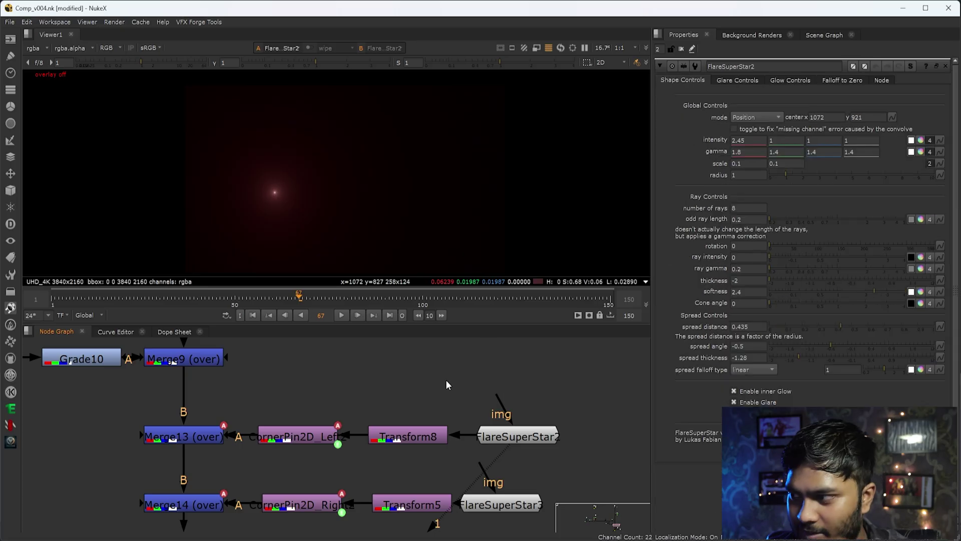
Trace the flare branch from FlareSuperStar2 through Transform8 and the left-eye corner pin into Merge13.
{"action": "left_click", "coordinate": [527, 440]}
{"action": "middle_click_drag", "start_coordinate": [384, 447], "coordinate": [417, 416]}
{"action": "middle_click_drag", "start_coordinate": [315, 407], "coordinate": [271, 420]}
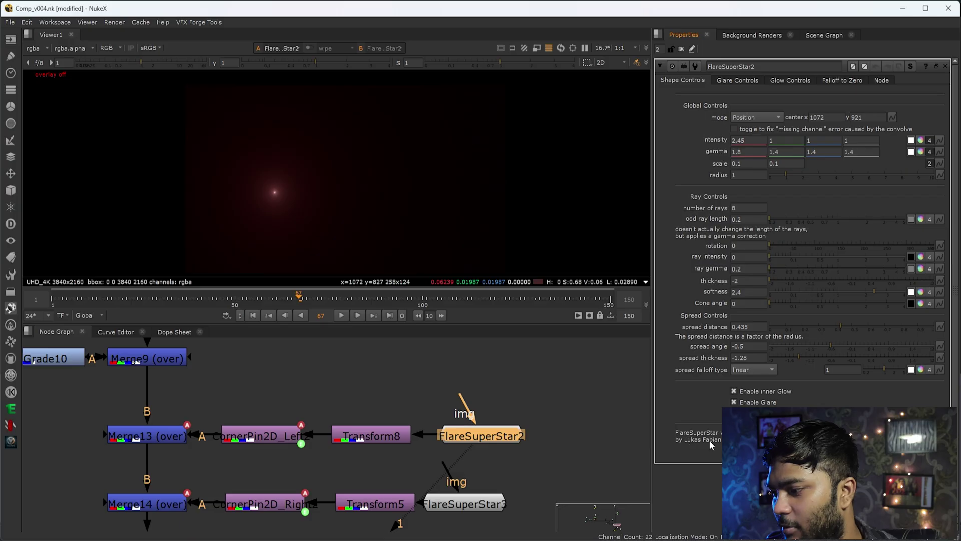
{"action": "middle_click_drag", "start_coordinate": [132, 409], "coordinate": [268, 417]}
{"action": "left_click_drag", "start_coordinate": [350, 408], "coordinate": [213, 458]}
{"action": "middle_click_drag", "start_coordinate": [524, 424], "coordinate": [475, 426]}
{"action": "left_click", "coordinate": [578, 449]}
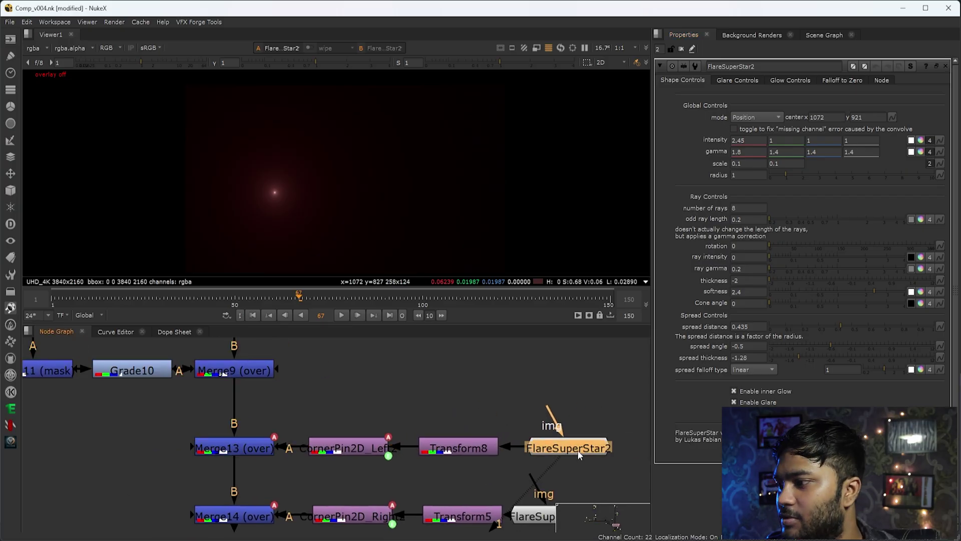
Show the Merge13 over result and examine the flare on the left eye up close.
{"action": "left_click_drag", "start_coordinate": [290, 407], "coordinate": [266, 463]}
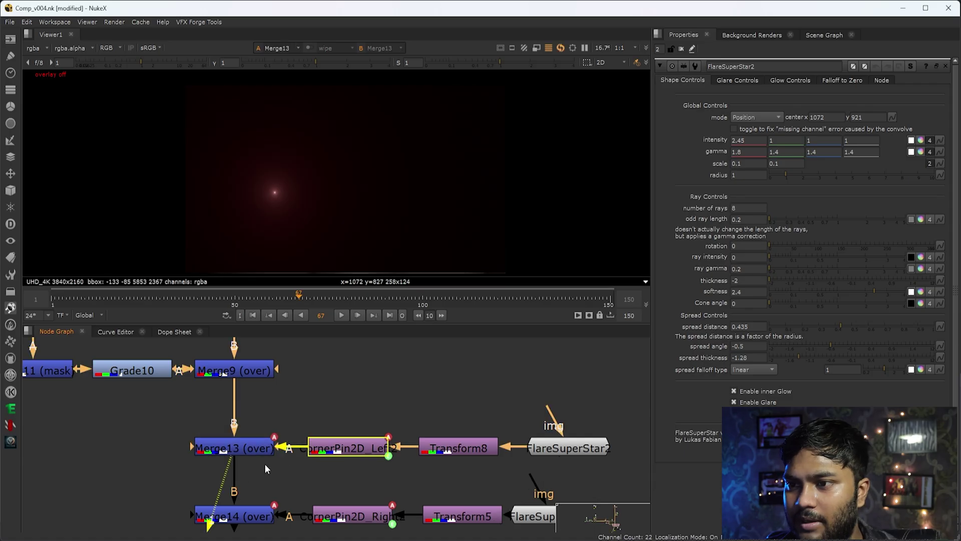
{"action": "key", "text": "1"}
{"action": "scroll", "coordinate": [263, 182], "scroll_direction": "up", "scroll_amount": 3}
{"action": "left_click_drag", "start_coordinate": [234, 149], "coordinate": [388, 263]}
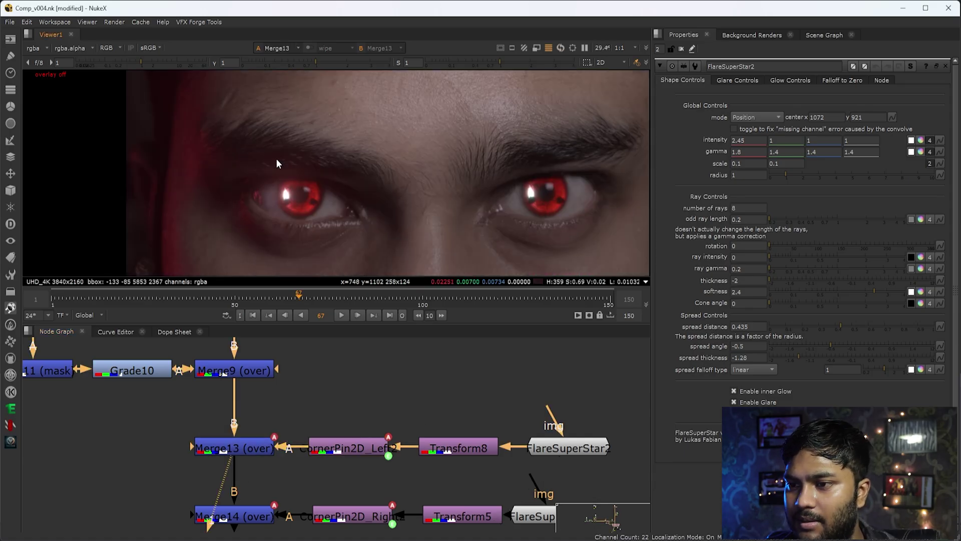
Toggle Merge13 off and on repeatedly to compare the left eye with and without the flare.
{"action": "left_click_drag", "start_coordinate": [146, 409], "coordinate": [307, 474]}
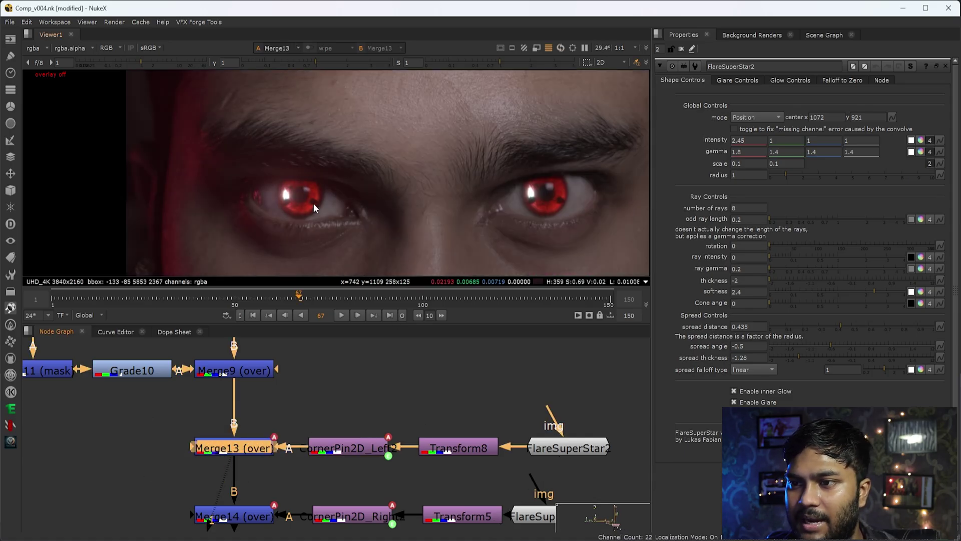
{"action": "key", "text": "d"}
{"action": "key", "text": "d"}
{"action": "key", "text": "d"}
{"action": "key", "text": "d"}
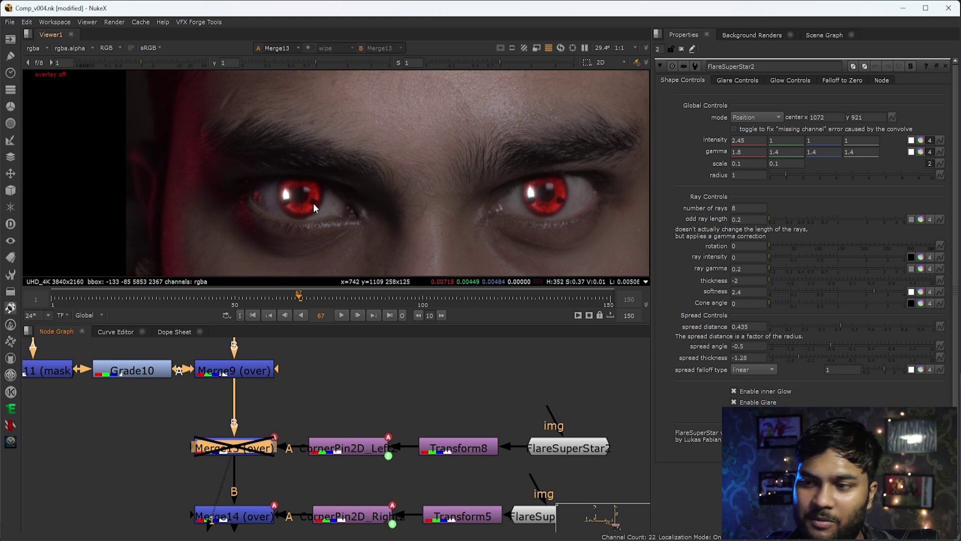
{"action": "key", "text": "d"}
{"action": "key", "text": "d"}
{"action": "key", "text": "d"}
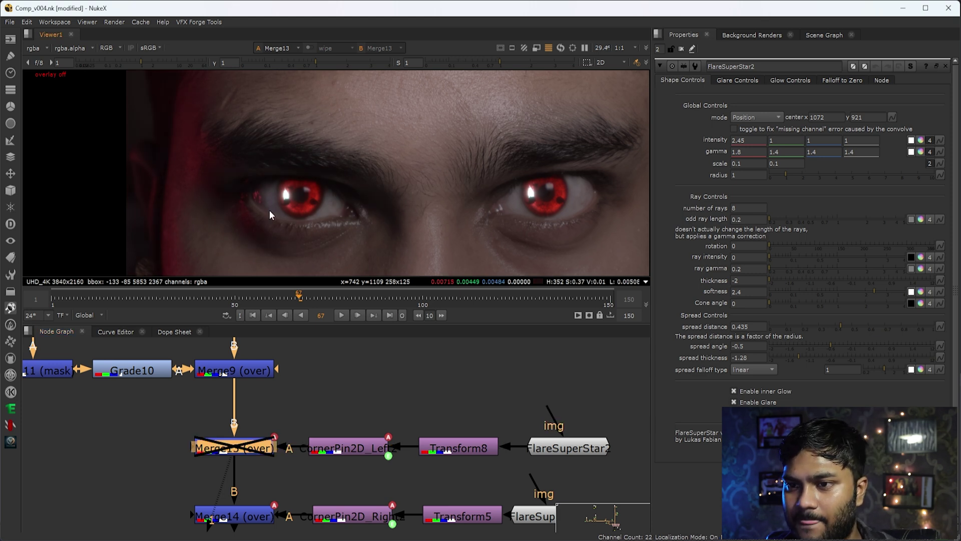
{"action": "key", "text": "f"}
{"action": "key", "text": "d"}
{"action": "key", "text": "d"}
{"action": "scroll", "coordinate": [266, 190], "scroll_direction": "up", "scroll_amount": 3}
{"action": "key", "text": "d"}
{"action": "key", "text": "d"}
{"action": "key", "text": "d"}
{"action": "key", "text": "d"}
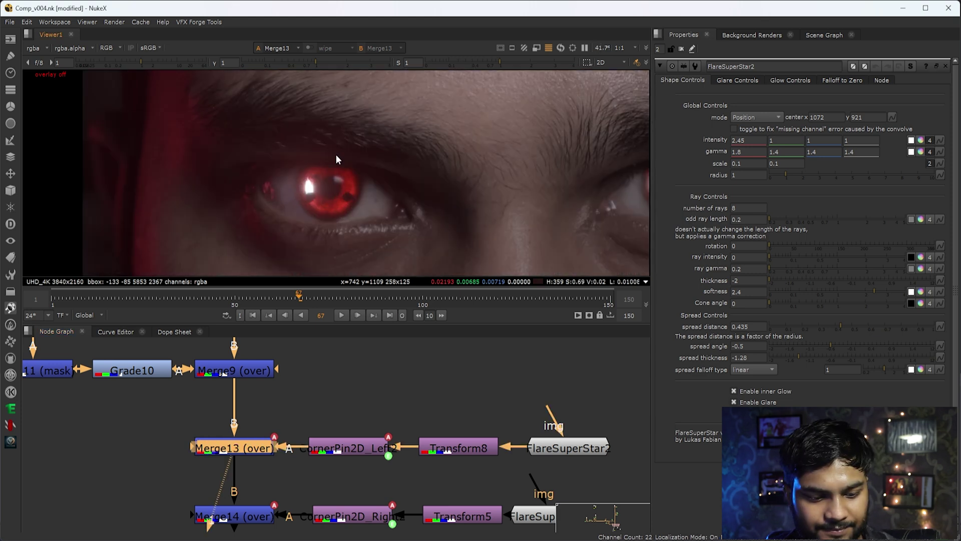
Expand the intensity and gamma values of FlareSuperStar2 into colour wheels and review its ray controls.
{"action": "left_click", "coordinate": [564, 453]}
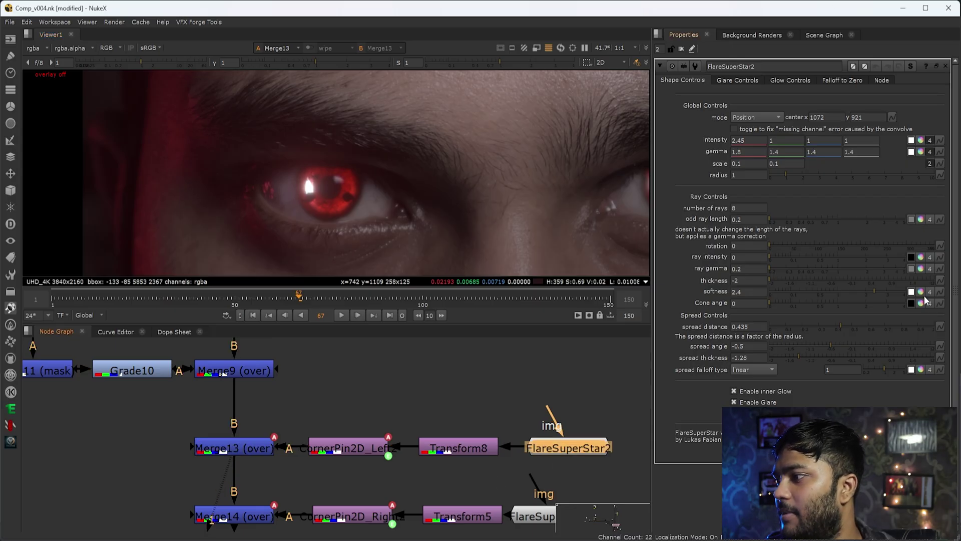
{"action": "left_click", "coordinate": [920, 141]}
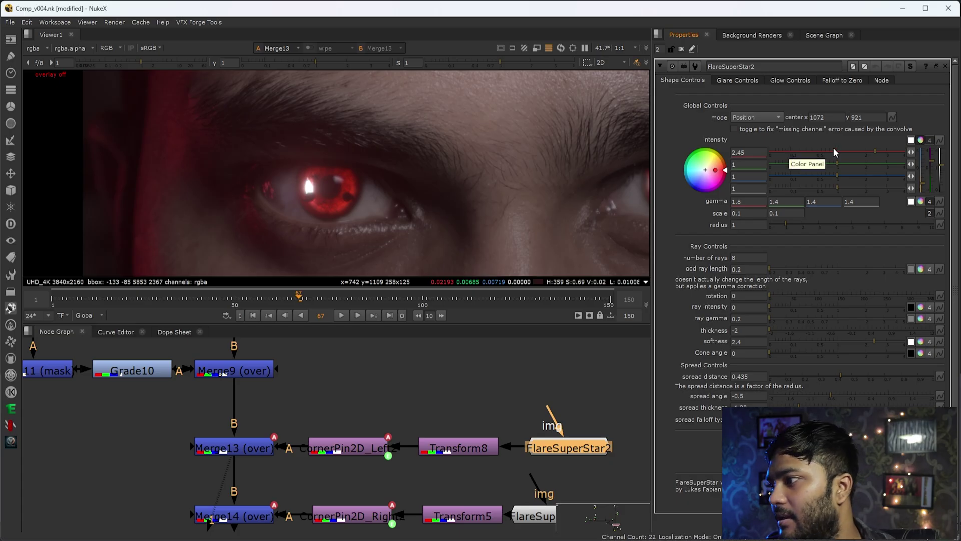
{"action": "left_click", "coordinate": [919, 204]}
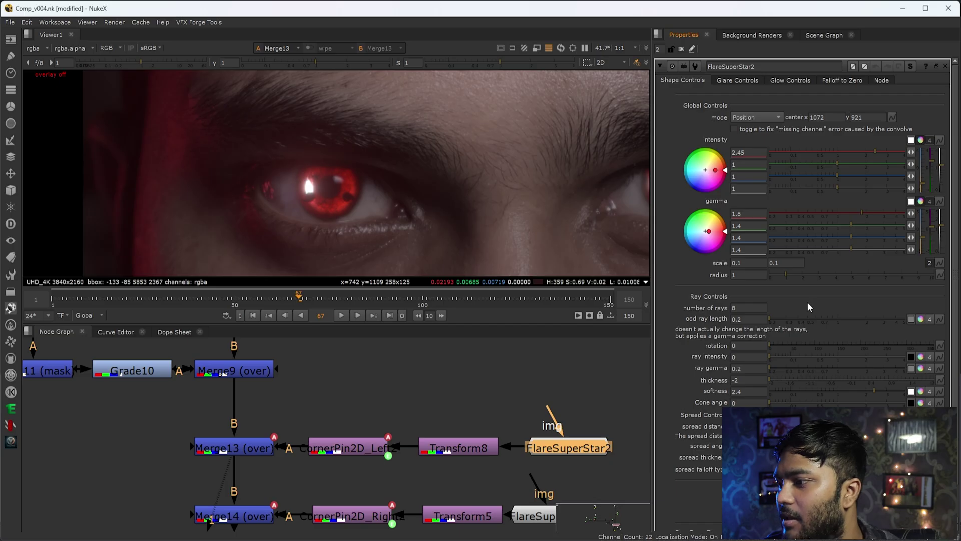
{"action": "scroll", "coordinate": [810, 306], "scroll_direction": "down", "scroll_amount": 1}
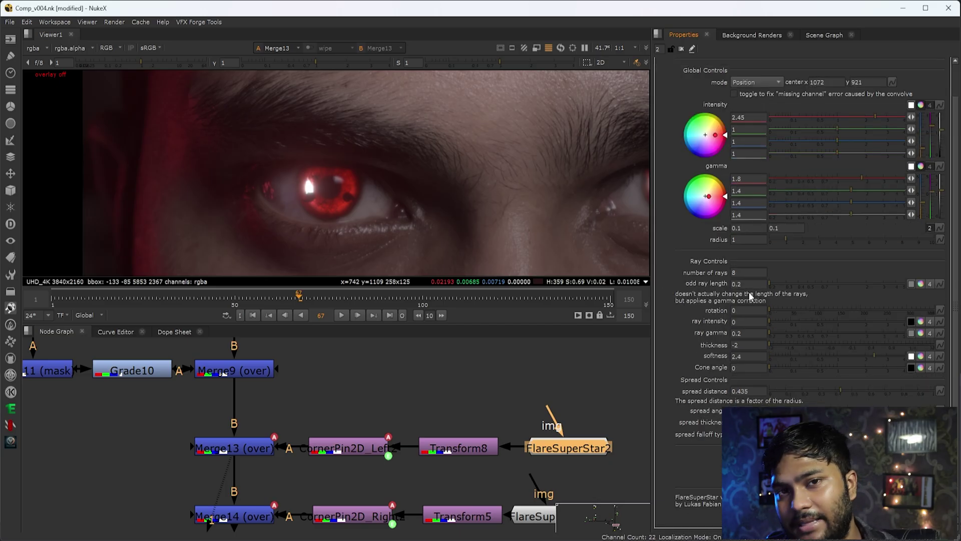
Try an odd ray length of 2.15 on FlareSuperStar2, return it to 0.2, and test its ray intensity.
{"action": "left_click_drag", "start_coordinate": [809, 287], "coordinate": [647, 333]}
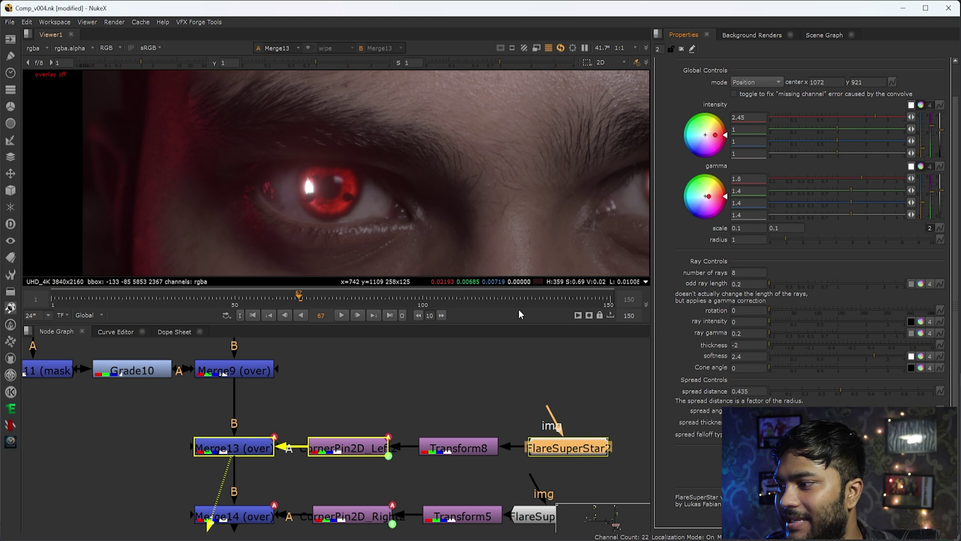
{"action": "left_click", "coordinate": [503, 382]}
{"action": "left_click_drag", "start_coordinate": [769, 284], "coordinate": [870, 300]}
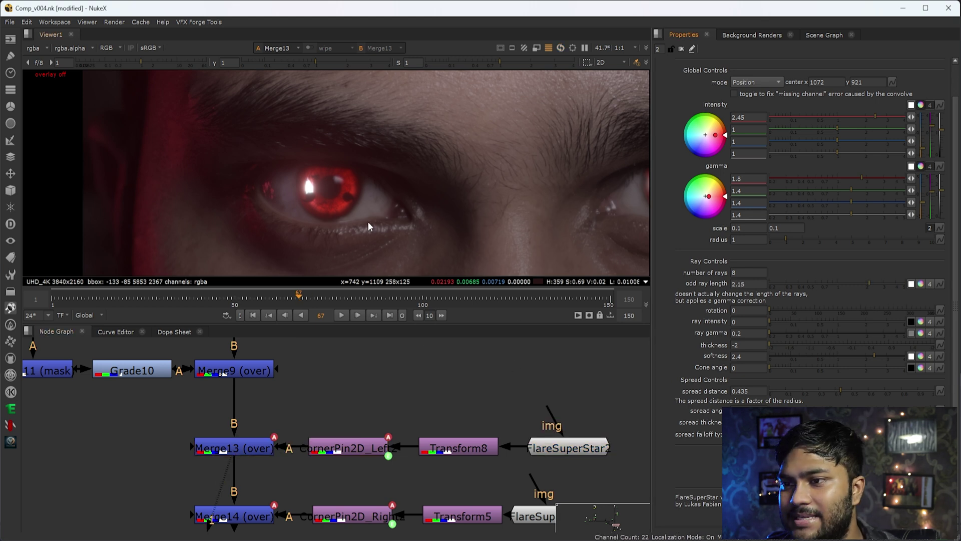
{"action": "scroll", "coordinate": [376, 220], "scroll_direction": "down", "scroll_amount": 5}
{"action": "left_click_drag", "start_coordinate": [868, 283], "coordinate": [689, 302]}
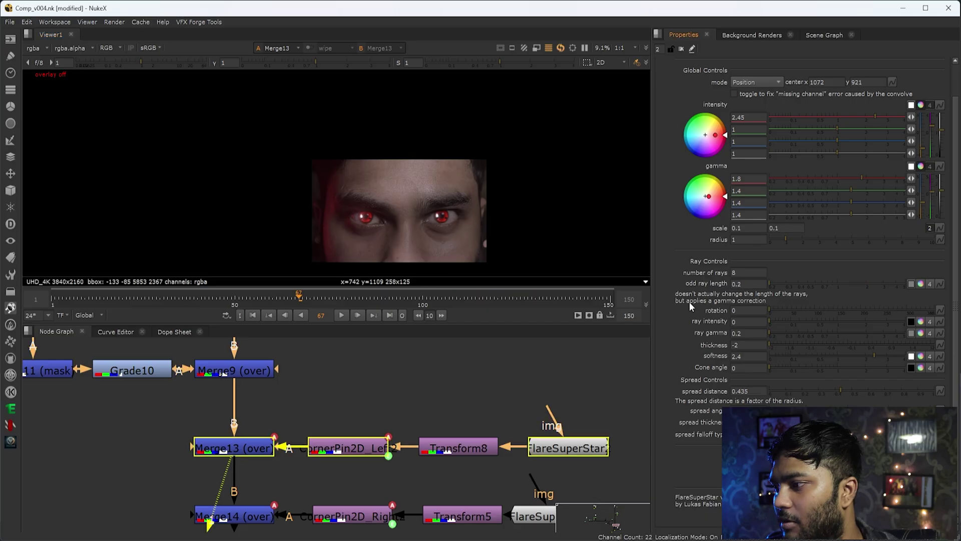
{"action": "scroll", "coordinate": [446, 236], "scroll_direction": "up", "scroll_amount": 3}
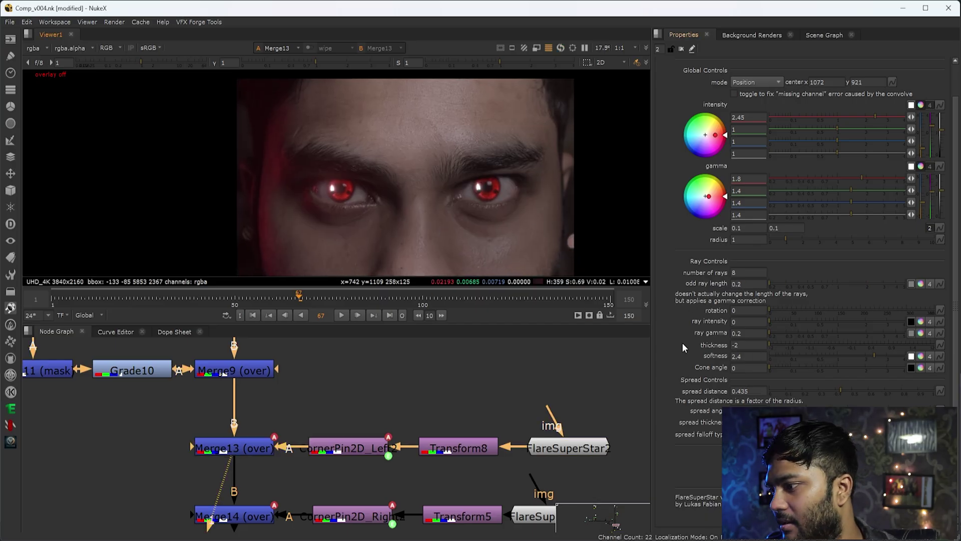
{"action": "left_click_drag", "start_coordinate": [775, 323], "coordinate": [728, 327]}
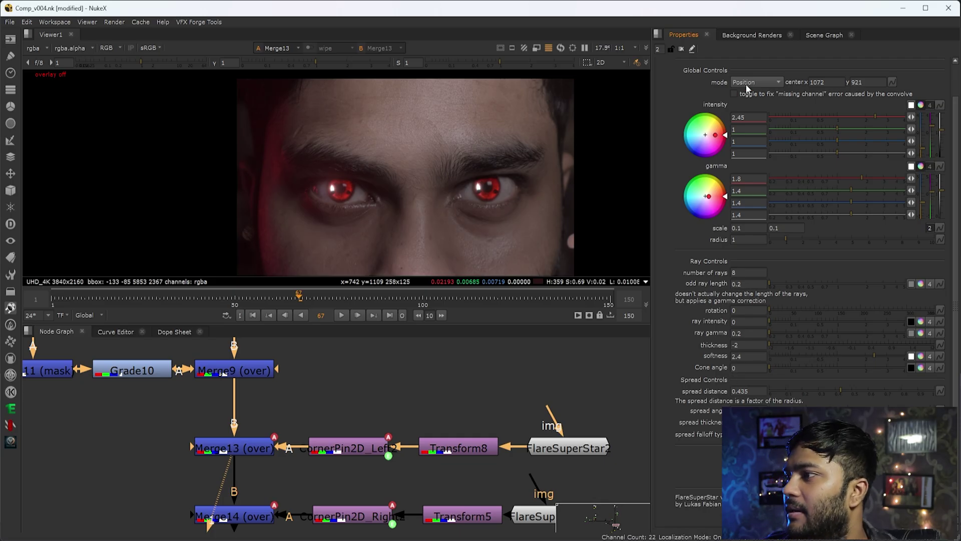
Review the glare controls of FlareSuperStar2, covering intensity, gamma, detail and z.
{"action": "scroll", "coordinate": [744, 75], "scroll_direction": "up", "scroll_amount": 1}
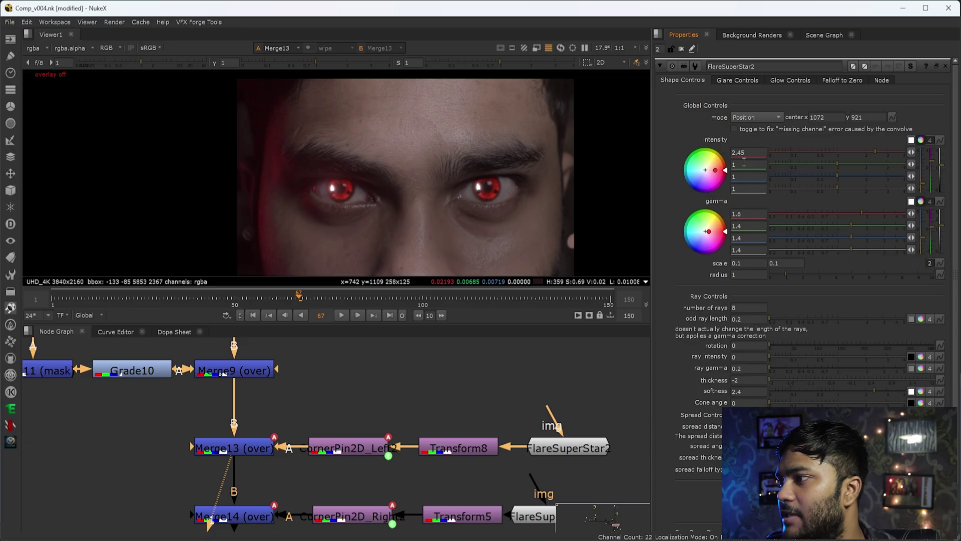
{"action": "left_click", "coordinate": [738, 81]}
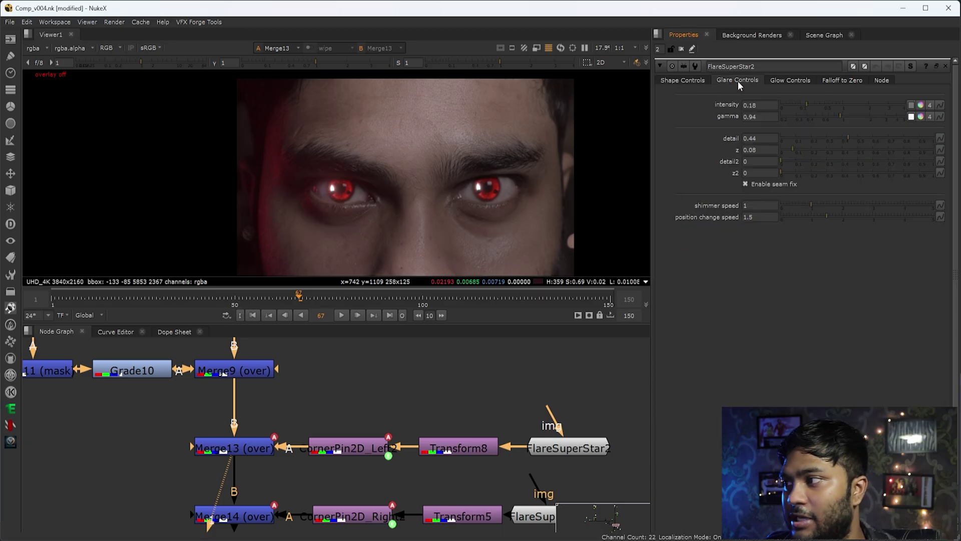
{"action": "double_click", "coordinate": [753, 105]}
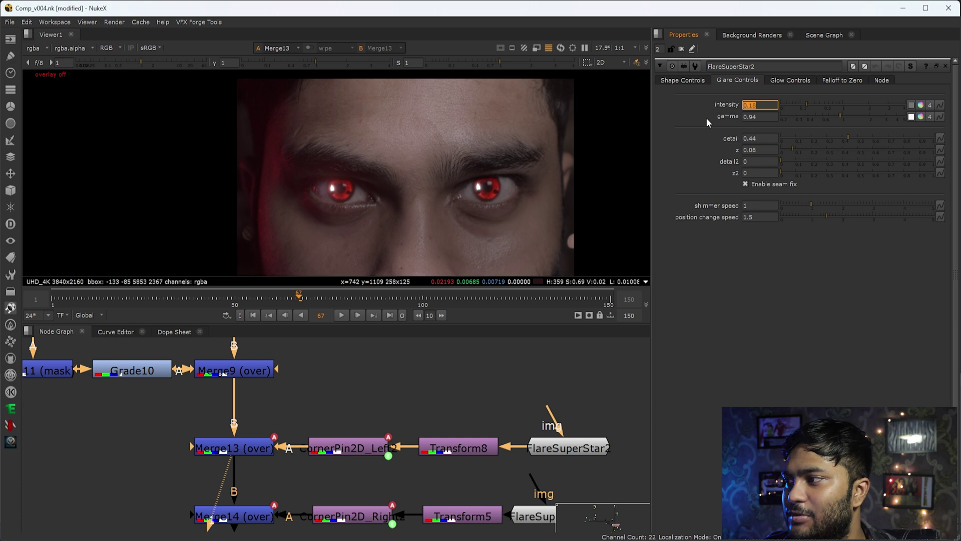
{"action": "double_click", "coordinate": [758, 117]}
{"action": "double_click", "coordinate": [757, 138]}
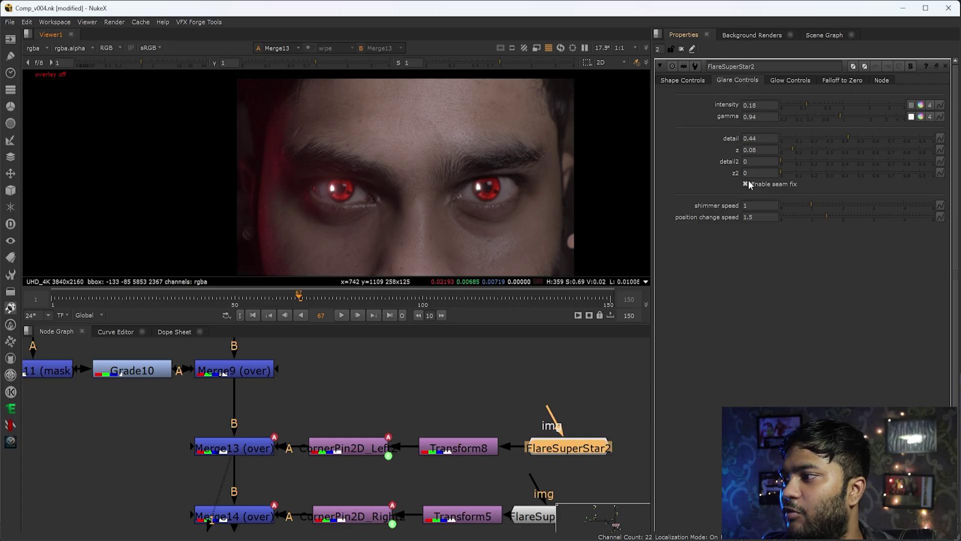
{"action": "double_click", "coordinate": [758, 150]}
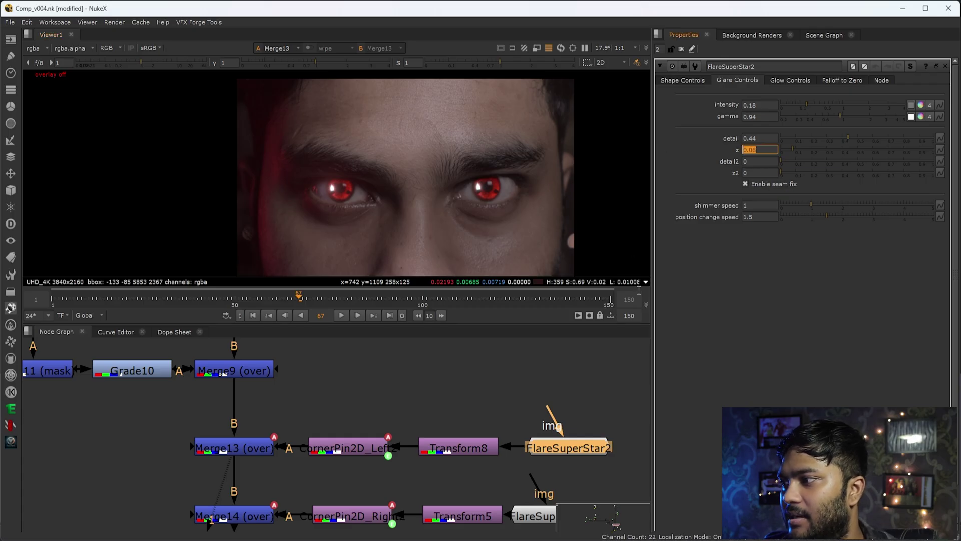
Add a new FlareSuperStar node and place it above FlareSuperStar2 in the node graph.
{"action": "left_click", "coordinate": [435, 415]}
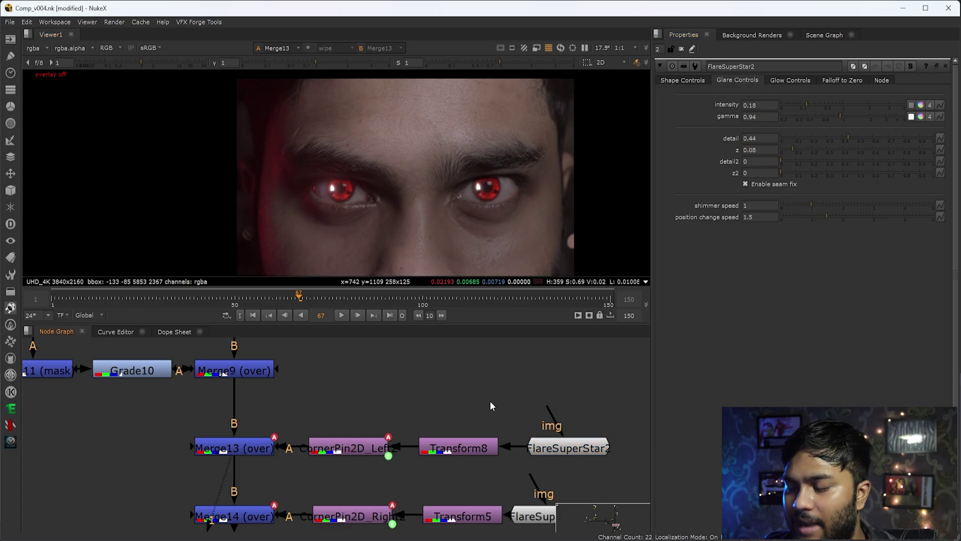
{"action": "key", "text": "Tab"}
{"action": "type", "text": "flare"}
{"action": "key", "text": "Return"}
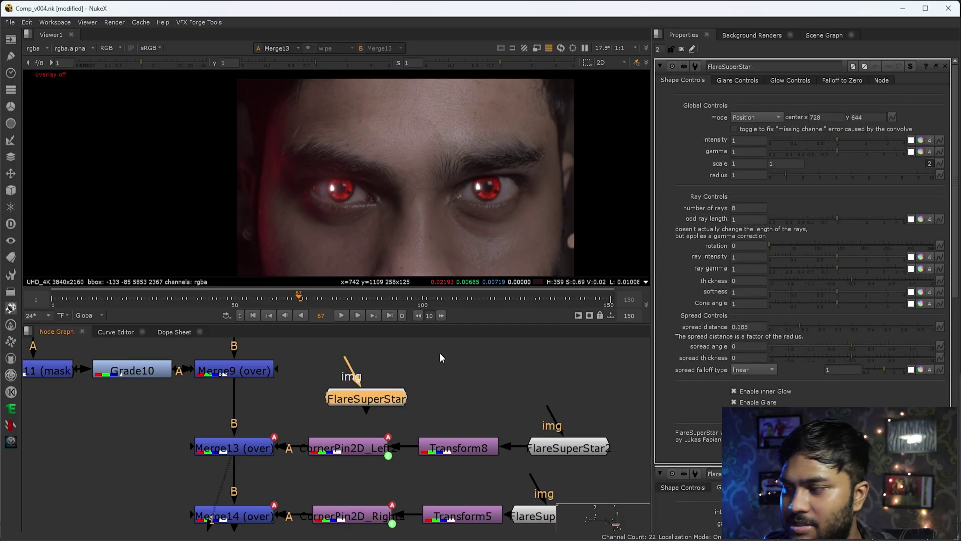
{"action": "left_click_drag", "start_coordinate": [387, 401], "coordinate": [509, 388]}
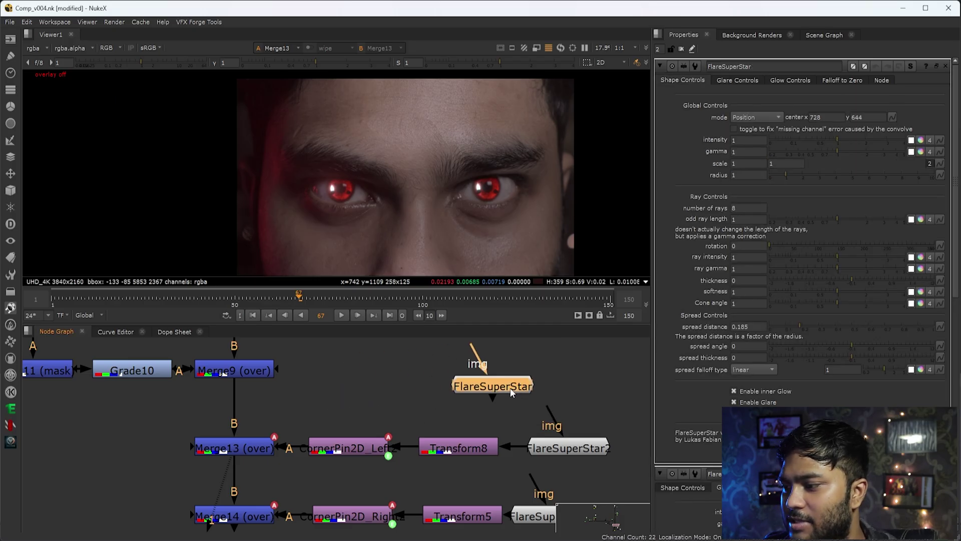
Compare the default shape and ray settings of the new FlareSuperStar with those of FlareSuperStar2.
{"action": "left_click_drag", "start_coordinate": [955, 108], "coordinate": [956, 243]}
{"action": "left_click", "coordinate": [673, 214]}
{"action": "left_click_drag", "start_coordinate": [954, 168], "coordinate": [957, 77]}
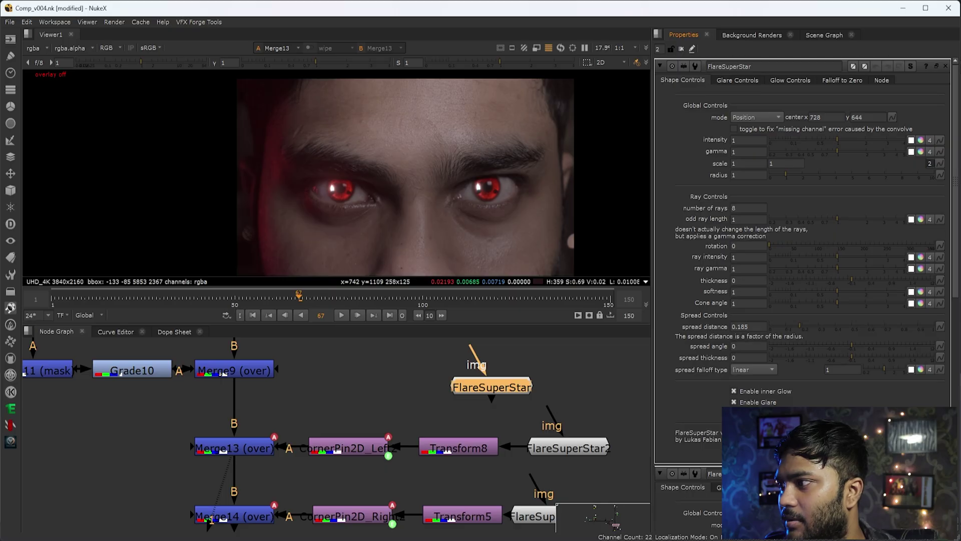
{"action": "scroll", "coordinate": [957, 85], "scroll_direction": "down", "scroll_amount": 8}
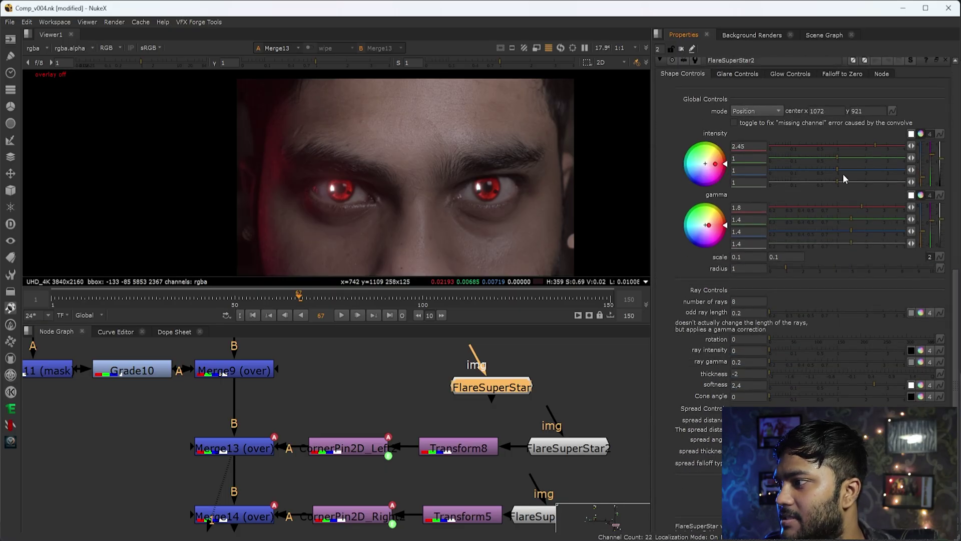
{"action": "left_click_drag", "start_coordinate": [957, 330], "coordinate": [955, 107]}
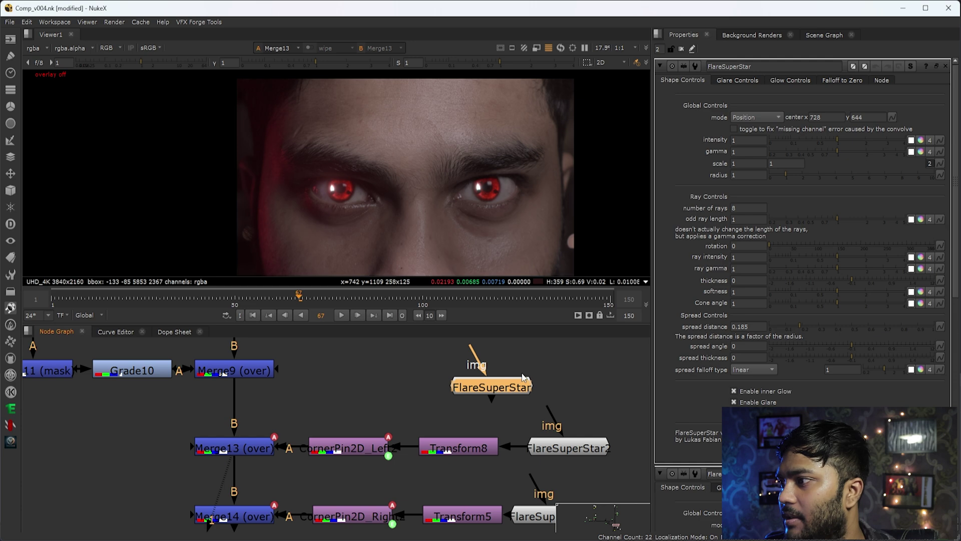
{"action": "scroll", "coordinate": [956, 128], "scroll_direction": "down", "scroll_amount": 1}
{"action": "left_click_drag", "start_coordinate": [955, 129], "coordinate": [957, 391]}
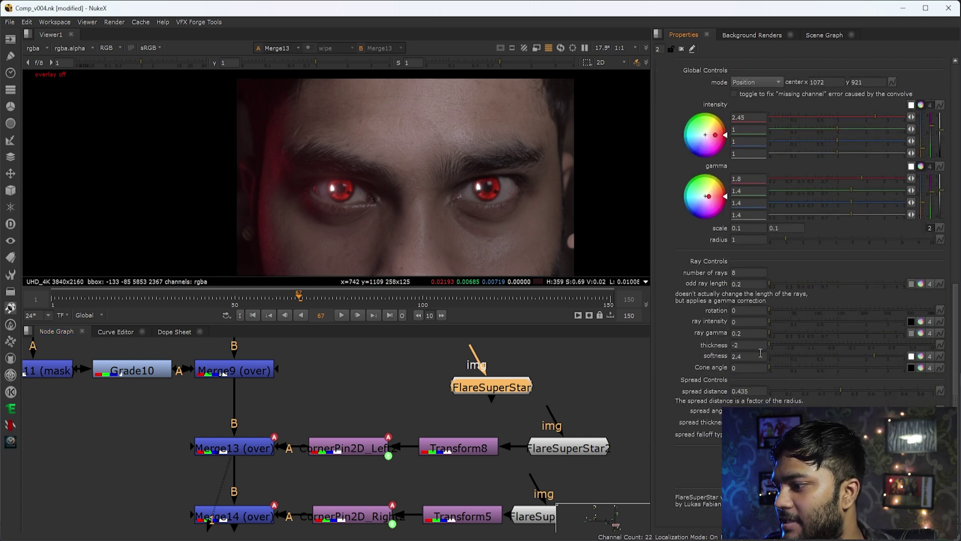
{"action": "scroll", "coordinate": [762, 348], "scroll_direction": "up", "scroll_amount": 10}
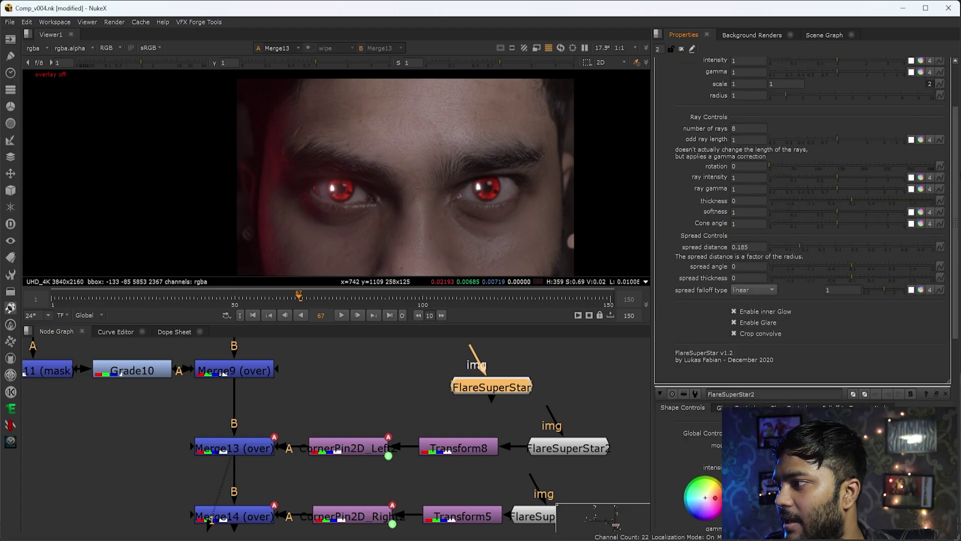
{"action": "scroll", "coordinate": [853, 298], "scroll_direction": "up", "scroll_amount": 2}
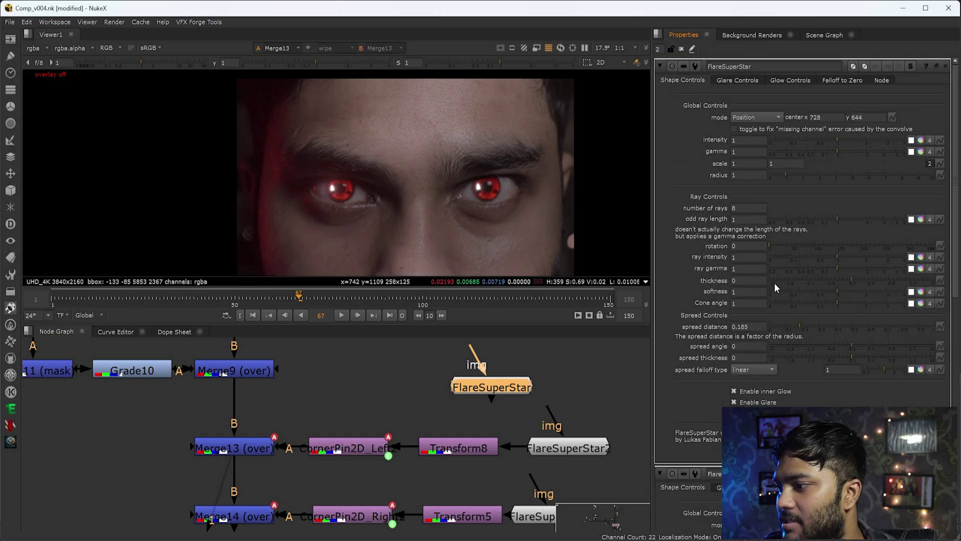
Bring up the FlareSuperStar2 properties again and review its glare values and its shape controls.
{"action": "left_click_drag", "start_coordinate": [538, 447], "coordinate": [530, 385]}
{"action": "middle_click_drag", "start_coordinate": [521, 406], "coordinate": [393, 397]}
{"action": "left_click_drag", "start_coordinate": [391, 370], "coordinate": [488, 435]}
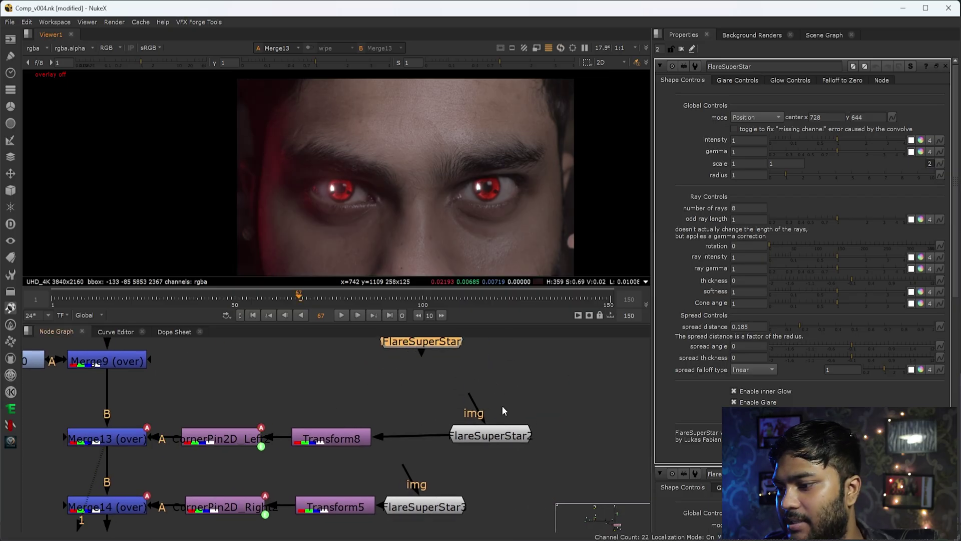
{"action": "left_click", "coordinate": [495, 435]}
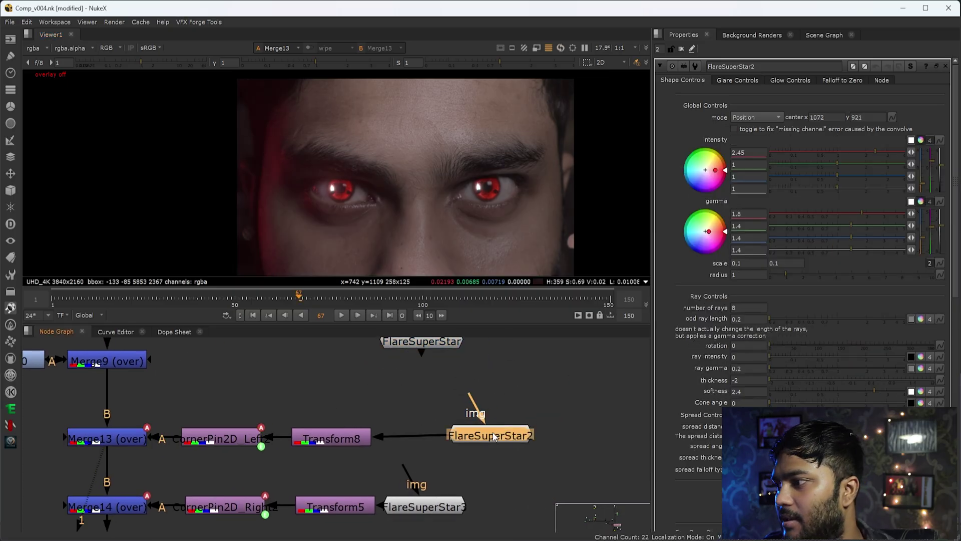
{"action": "left_click", "coordinate": [736, 81]}
{"action": "double_click", "coordinate": [749, 105]}
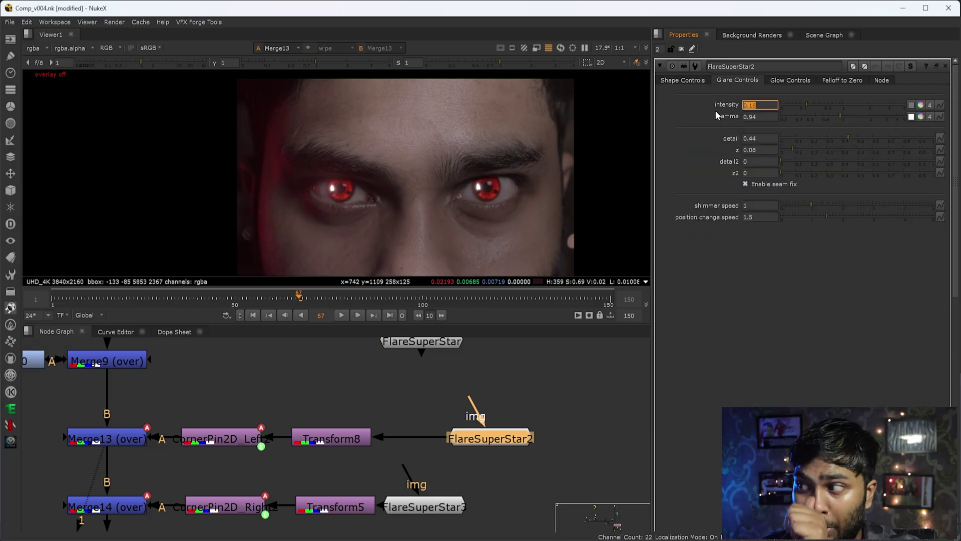
{"action": "key", "text": "Tab"}
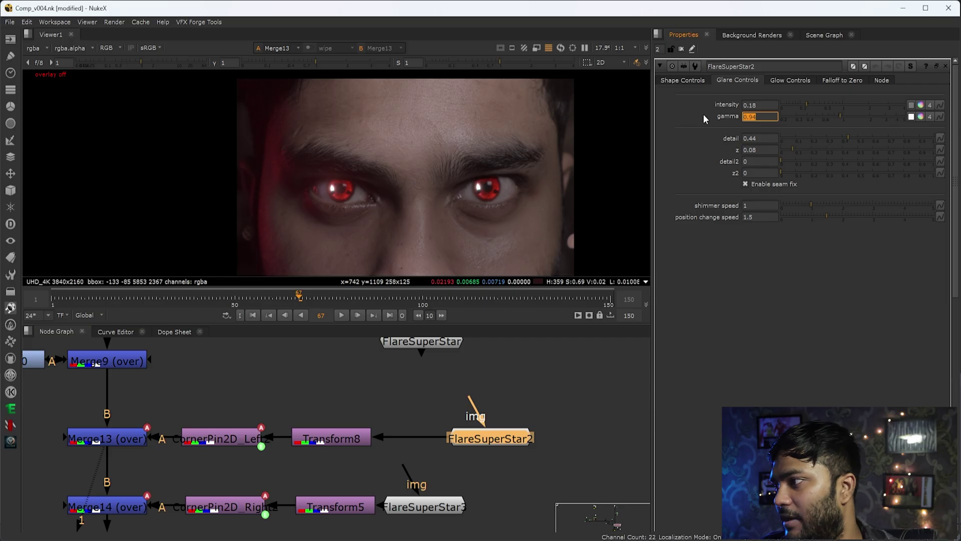
{"action": "key", "text": "Return"}
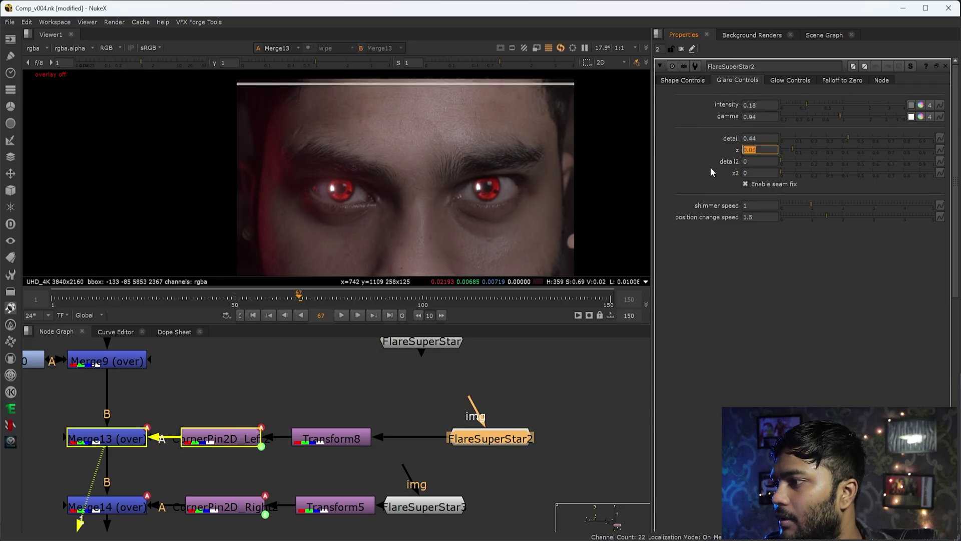
{"action": "left_click", "coordinate": [693, 80]}
{"action": "scroll", "coordinate": [524, 400], "scroll_direction": "down", "scroll_amount": 3}
{"action": "scroll", "coordinate": [521, 400], "scroll_direction": "up", "scroll_amount": 3}
Show the FlareSuperStar2 output on its own, followed by the Merge13 over result.
{"action": "left_click_drag", "start_coordinate": [572, 399], "coordinate": [425, 485]}
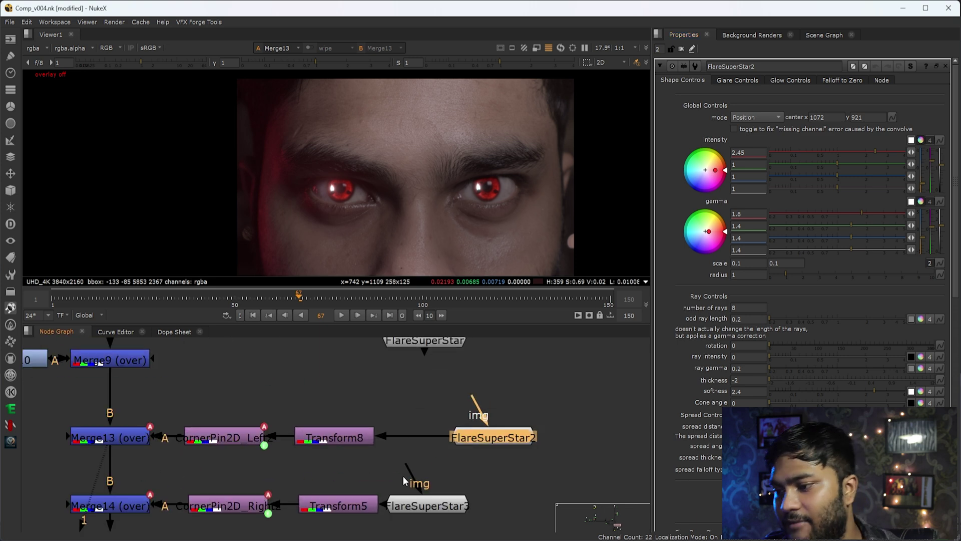
{"action": "key", "text": "1"}
{"action": "middle_click_drag", "start_coordinate": [354, 465], "coordinate": [505, 423]}
{"action": "middle_click_drag", "start_coordinate": [575, 371], "coordinate": [375, 385]}
{"action": "left_click", "coordinate": [273, 410]}
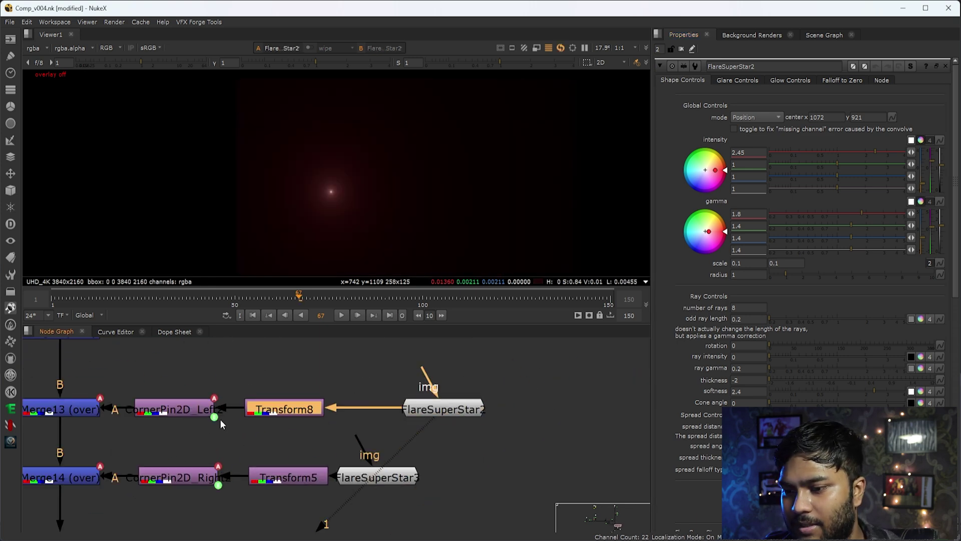
{"action": "left_click", "coordinate": [68, 409]}
{"action": "key", "text": "1"}
Follow the flare branch from FlareSuperStar2 through Transform8 and open the Merge13 properties.
{"action": "scroll", "coordinate": [449, 381], "scroll_direction": "up", "scroll_amount": 3}
{"action": "left_click", "coordinate": [456, 440]}
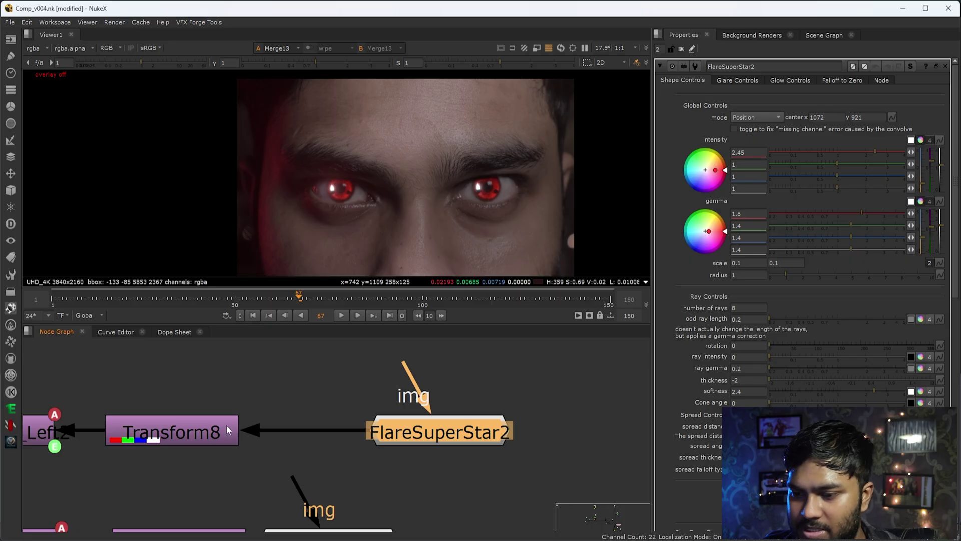
{"action": "scroll", "coordinate": [226, 425], "scroll_direction": "down", "scroll_amount": 3}
{"action": "scroll", "coordinate": [301, 411], "scroll_direction": "up", "scroll_amount": 3}
{"action": "double_click", "coordinate": [302, 430]}
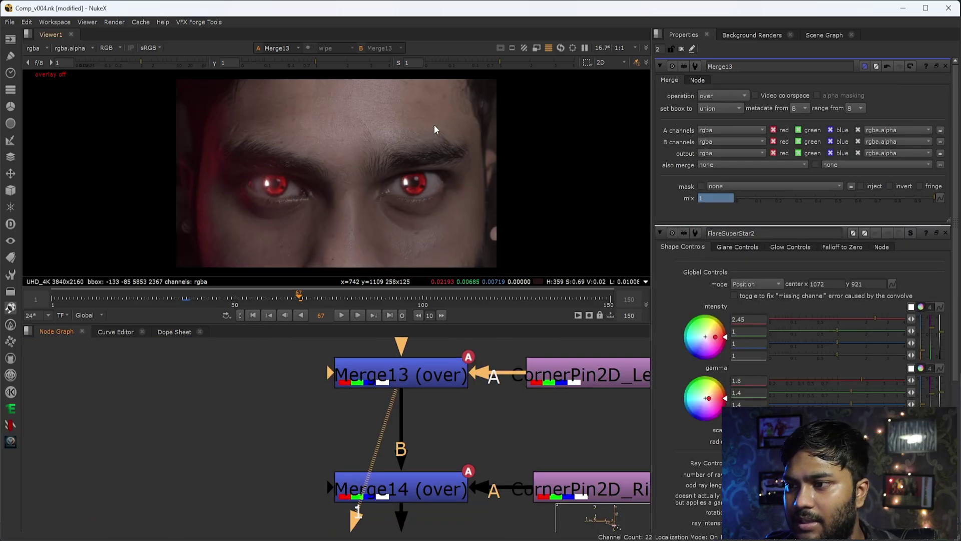
Show the Merge14 over result and open the properties of Transform5 in the right-eye flare branch.
{"action": "middle_click_drag", "start_coordinate": [488, 456], "coordinate": [473, 404]}
{"action": "left_click_drag", "start_coordinate": [541, 405], "coordinate": [309, 437]}
{"action": "key", "text": "1"}
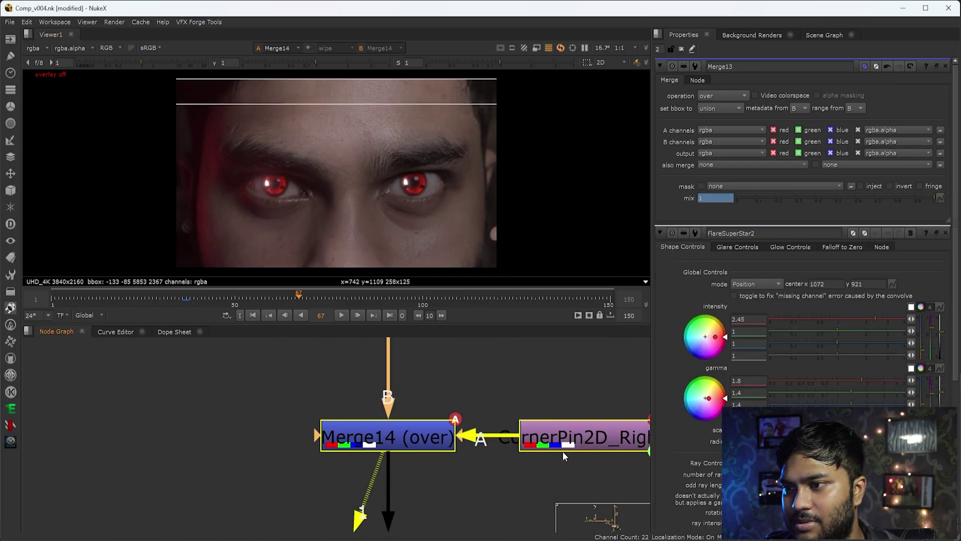
{"action": "middle_click_drag", "start_coordinate": [308, 435], "coordinate": [120, 457]}
{"action": "double_click", "coordinate": [601, 468]}
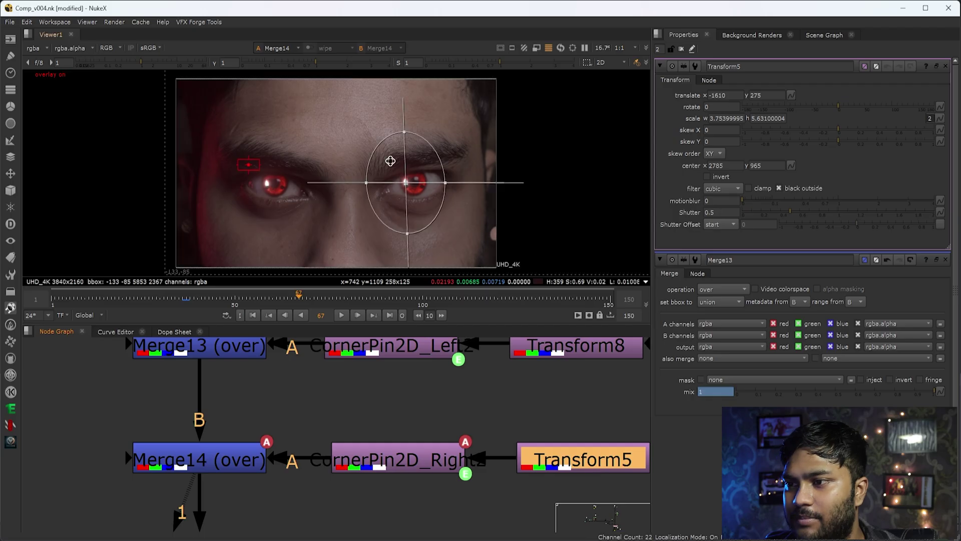
Compare the Merge13 and Merge14 results in the viewer.
{"action": "left_click_drag", "start_coordinate": [297, 401], "coordinate": [1, 512]}
{"action": "middle_click_drag", "start_coordinate": [305, 358], "coordinate": [354, 441]}
{"action": "left_click_drag", "start_coordinate": [360, 379], "coordinate": [102, 528]}
{"action": "key", "text": "1"}
{"action": "middle_click_drag", "start_coordinate": [292, 509], "coordinate": [325, 410]}
{"action": "left_click_drag", "start_coordinate": [355, 394], "coordinate": [128, 506]}
{"action": "key", "text": "1"}
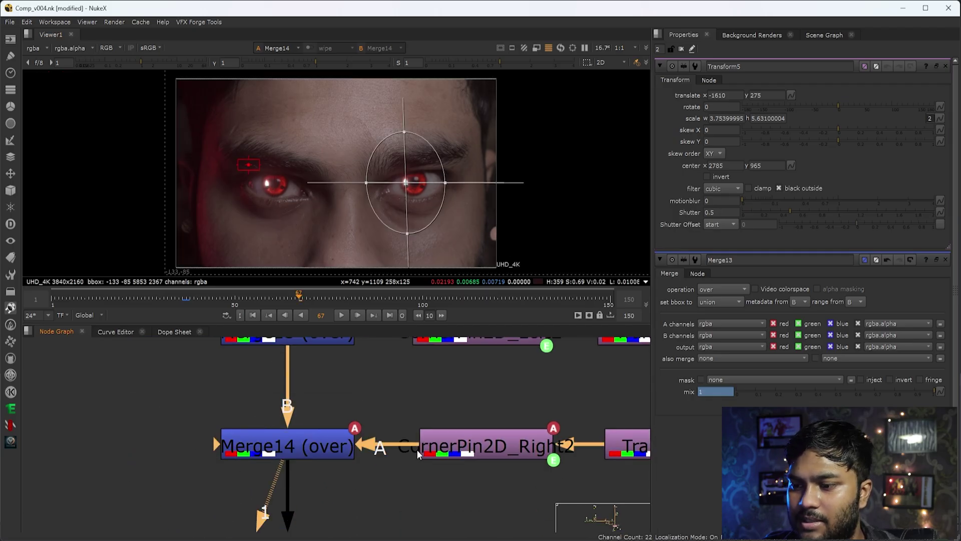
Go down the main pipe to Crop1 and show its letterboxed result in the viewer.
{"action": "scroll", "coordinate": [416, 449], "scroll_direction": "down", "scroll_amount": 6}
{"action": "middle_click_drag", "start_coordinate": [432, 489], "coordinate": [418, 410]}
{"action": "scroll", "coordinate": [412, 409], "scroll_direction": "up", "scroll_amount": 3}
{"action": "left_click", "coordinate": [380, 400]}
{"action": "key", "text": "1"}
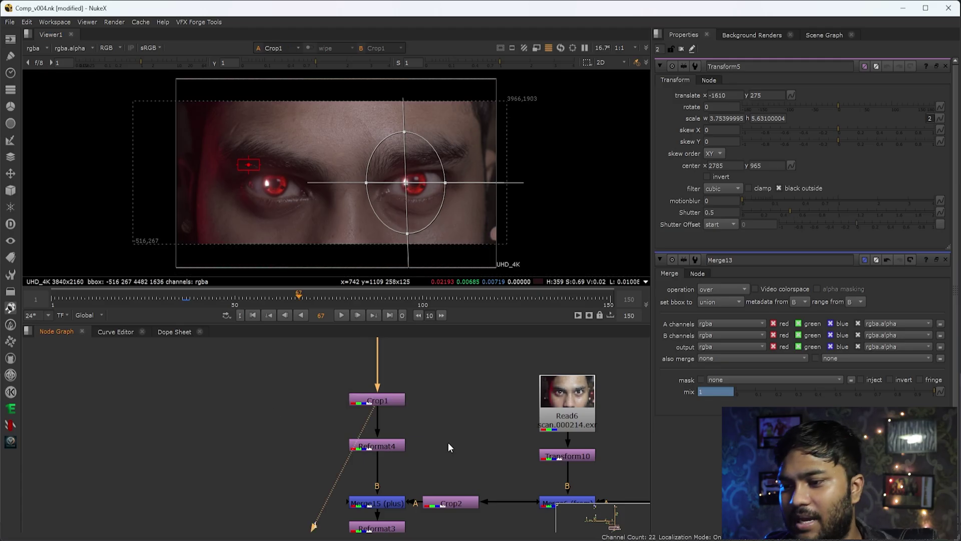
{"action": "left_click", "coordinate": [373, 399]}
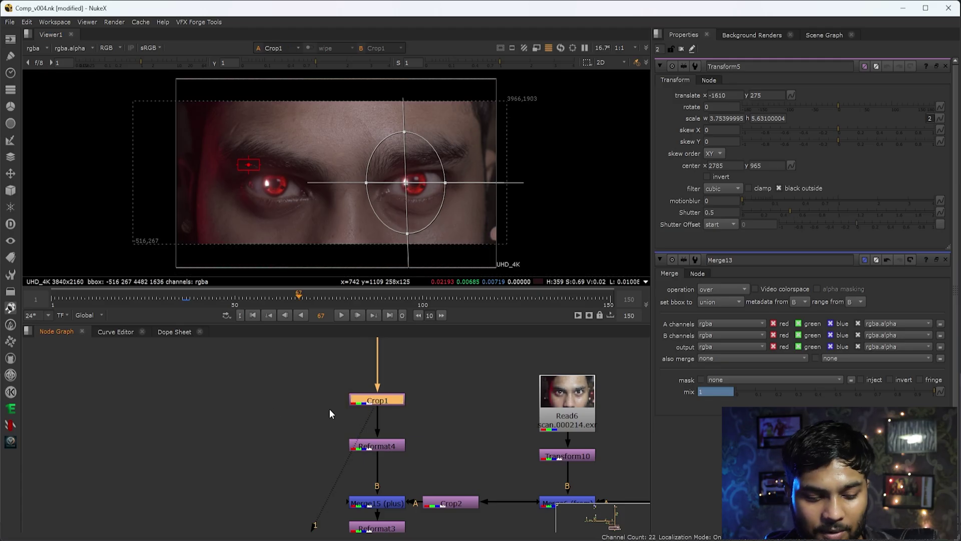
View Reformat4, Merge15 and the Merge6 (from) difference between the scan and the denoised plate.
{"action": "left_click_drag", "start_coordinate": [436, 443], "coordinate": [292, 467]}
{"action": "key", "text": "1"}
{"action": "middle_click_drag", "start_coordinate": [424, 446], "coordinate": [446, 350]}
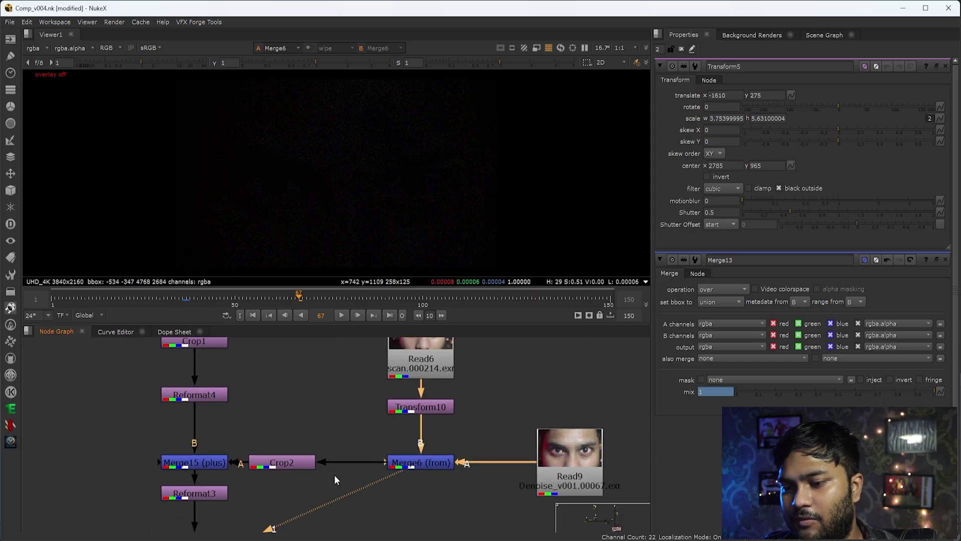
{"action": "left_click_drag", "start_coordinate": [255, 423], "coordinate": [124, 491]}
{"action": "key", "text": "1"}
{"action": "left_click_drag", "start_coordinate": [470, 436], "coordinate": [316, 511]}
{"action": "key", "text": "1"}
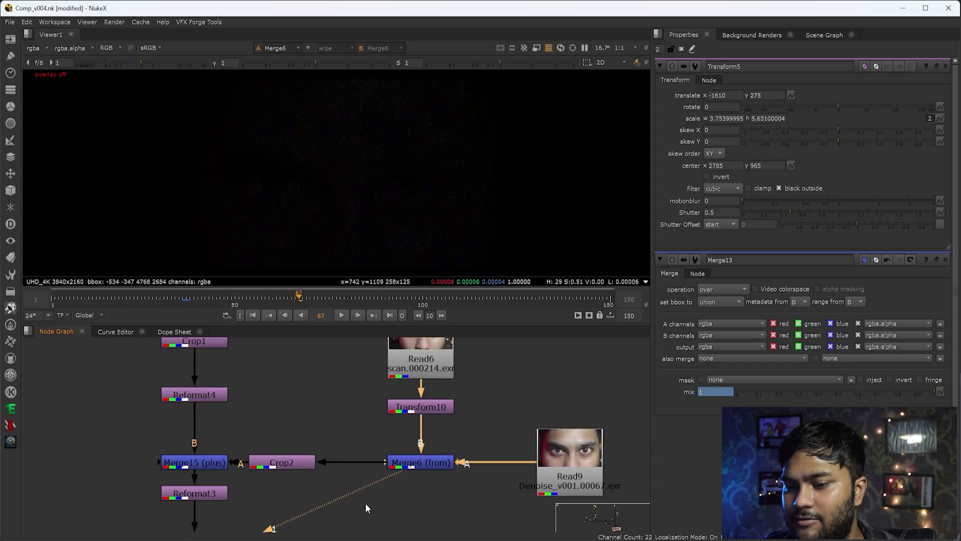
Show the Crop2 output and the Merge15 (plus) result that adds it back to the comp.
{"action": "left_click_drag", "start_coordinate": [493, 431], "coordinate": [401, 485]}
{"action": "middle_click_drag", "start_coordinate": [379, 451], "coordinate": [527, 449]}
{"action": "left_click_drag", "start_coordinate": [500, 429], "coordinate": [389, 493]}
{"action": "key", "text": "1"}
{"action": "left_click_drag", "start_coordinate": [408, 408], "coordinate": [272, 470]}
{"action": "key", "text": "1"}
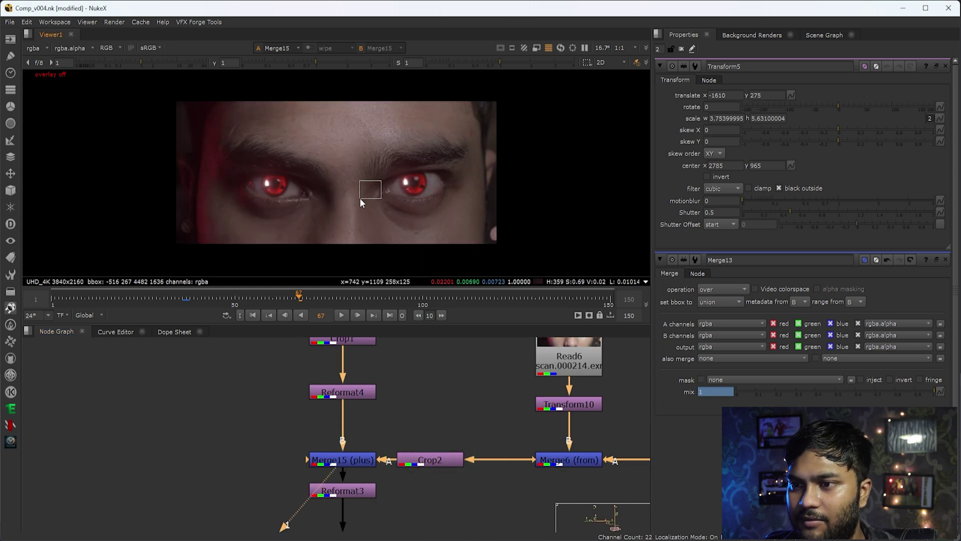
Show the Reformat3 result below the plus merge.
{"action": "middle_click_drag", "start_coordinate": [403, 476], "coordinate": [446, 382]}
{"action": "left_click_drag", "start_coordinate": [448, 381], "coordinate": [334, 424]}
{"action": "key", "text": "1"}
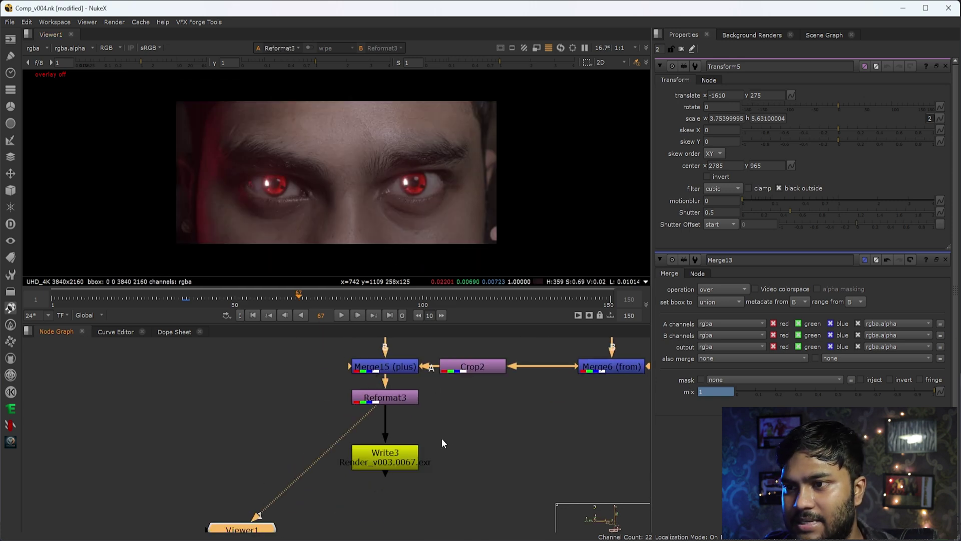
Close all open node properties and show the Write3 output in the viewer.
{"action": "key", "text": "o"}
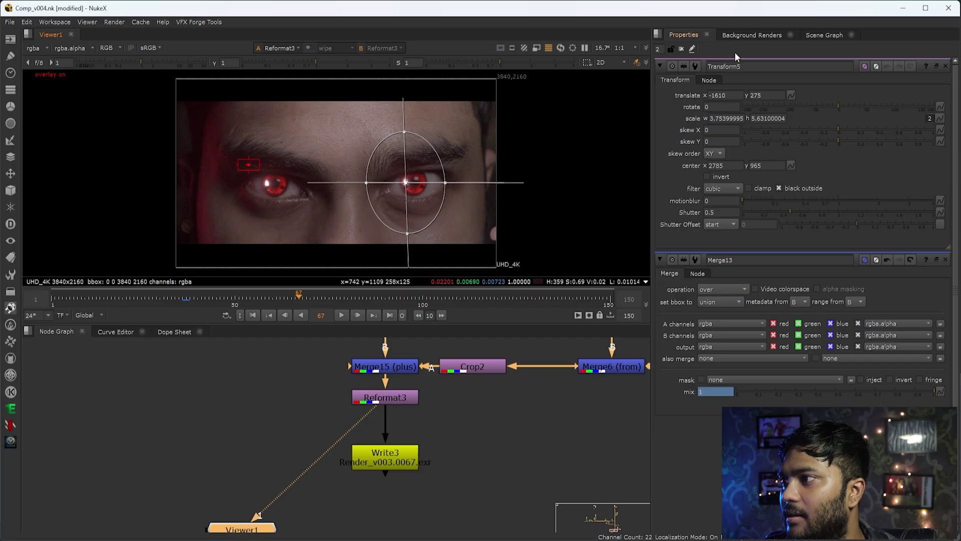
{"action": "left_click", "coordinate": [681, 49]}
{"action": "left_click_drag", "start_coordinate": [473, 498], "coordinate": [311, 406]}
{"action": "key", "text": "1"}
{"action": "scroll", "coordinate": [383, 459], "scroll_direction": "down", "scroll_amount": 5}
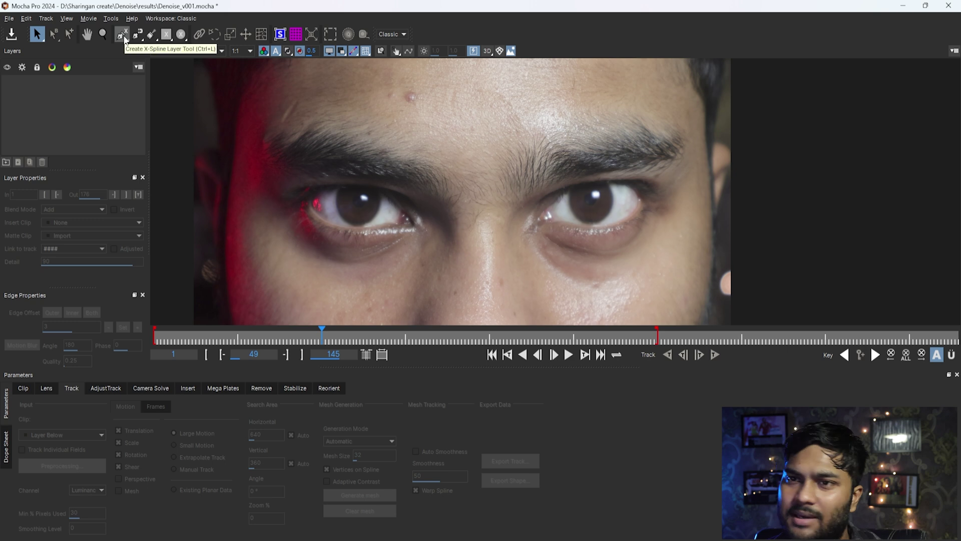
Draw a closed X-spline layer around the outline of the red-lit eye at frame 49.
{"action": "left_click", "coordinate": [123, 40]}
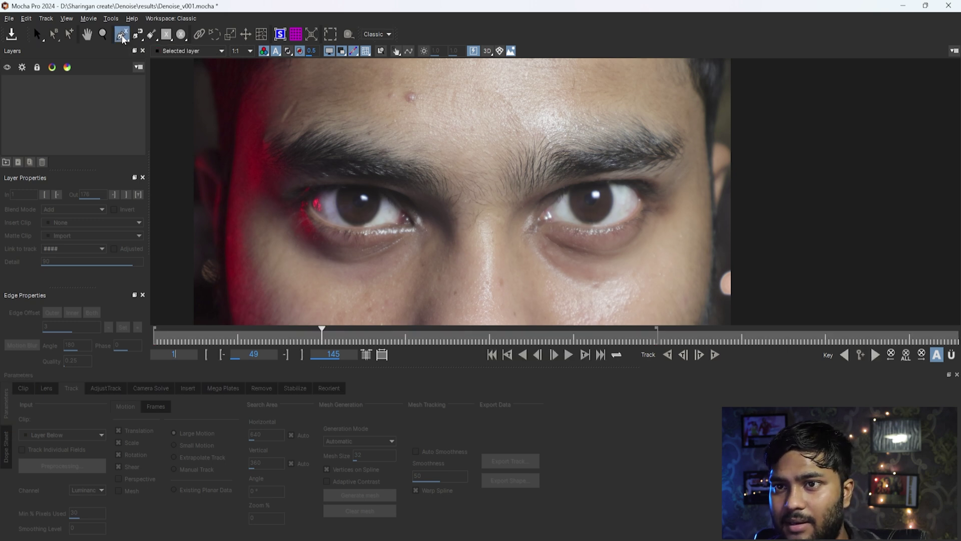
{"action": "left_click", "coordinate": [430, 228]}
{"action": "left_click", "coordinate": [411, 229]}
{"action": "left_click", "coordinate": [373, 233]}
{"action": "left_click", "coordinate": [319, 233]}
{"action": "left_click", "coordinate": [331, 233]}
{"action": "left_click", "coordinate": [307, 218]}
{"action": "left_click", "coordinate": [303, 205]}
{"action": "left_click", "coordinate": [315, 184]}
{"action": "left_click", "coordinate": [332, 181]}
{"action": "left_click", "coordinate": [360, 181]}
{"action": "left_click", "coordinate": [385, 185]}
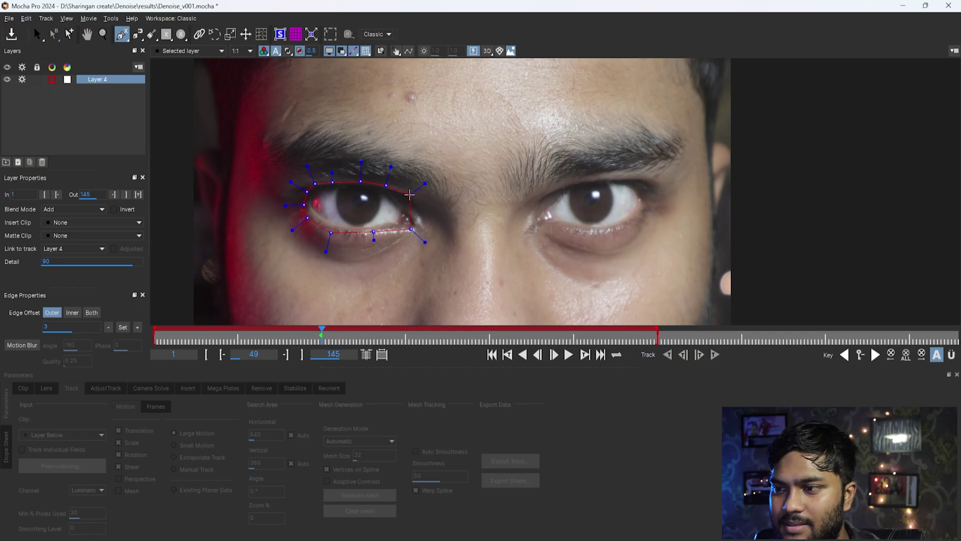
{"action": "left_click", "coordinate": [421, 202]}
{"action": "left_click", "coordinate": [426, 208]}
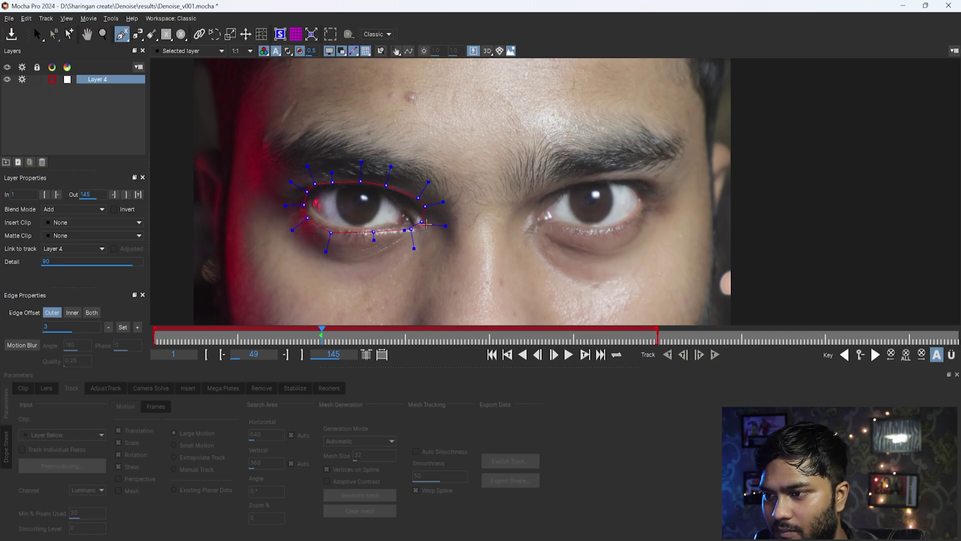
{"action": "right_click", "coordinate": [427, 223]}
{"action": "middle_click_drag", "start_coordinate": [589, 237], "coordinate": [505, 250]}
{"action": "left_click", "coordinate": [121, 34]}
{"action": "middle_click_drag", "start_coordinate": [210, 125], "coordinate": [288, 118]}
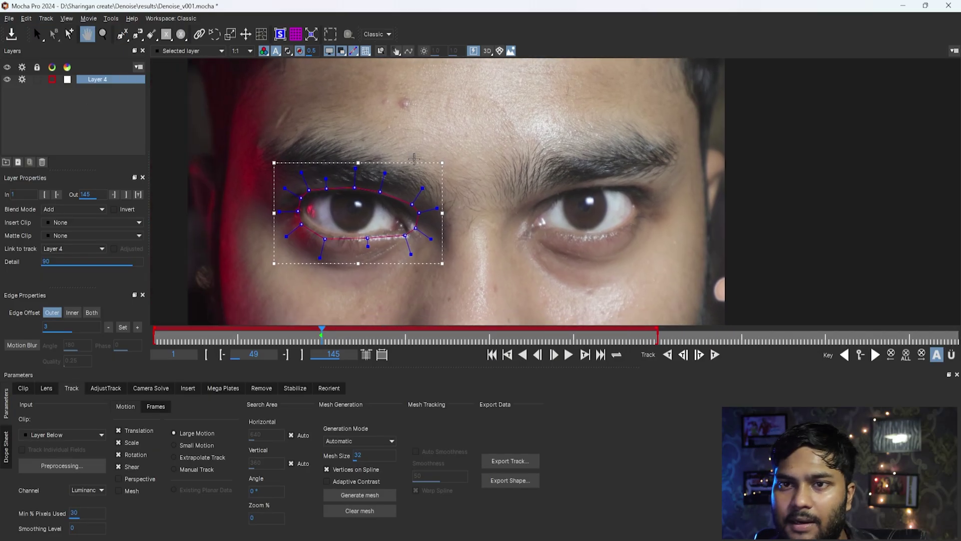
{"action": "left_click", "coordinate": [421, 218]}
Track the eye layer forward to the end of the clip and backward from frame 49, dismissing the tracking messages.
{"action": "left_click", "coordinate": [699, 354]}
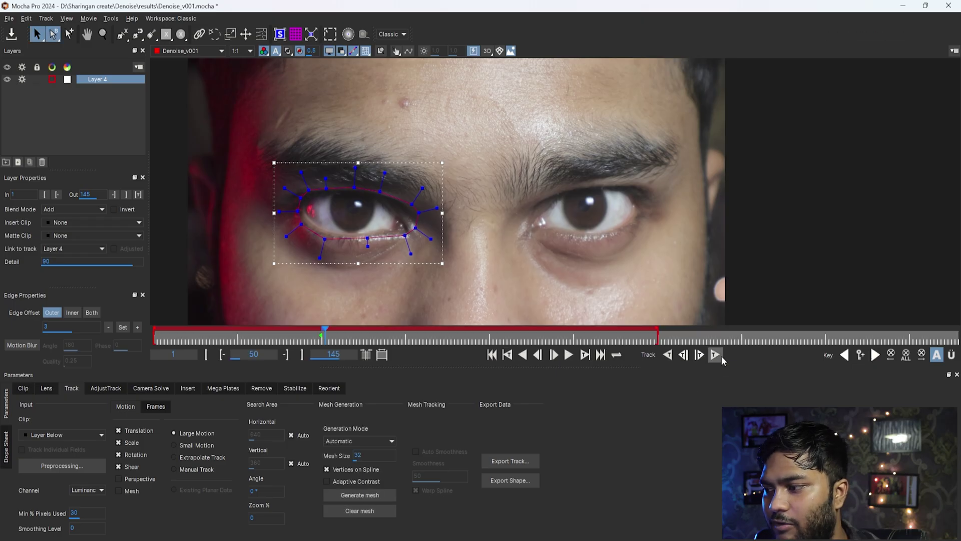
{"action": "left_click", "coordinate": [700, 355]}
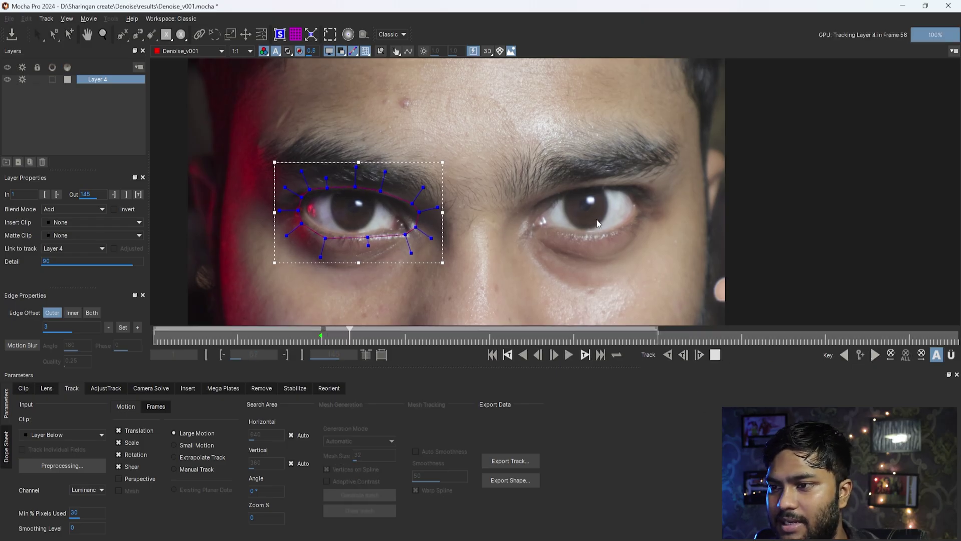
{"action": "left_click_drag", "start_coordinate": [450, 344], "coordinate": [319, 342]}
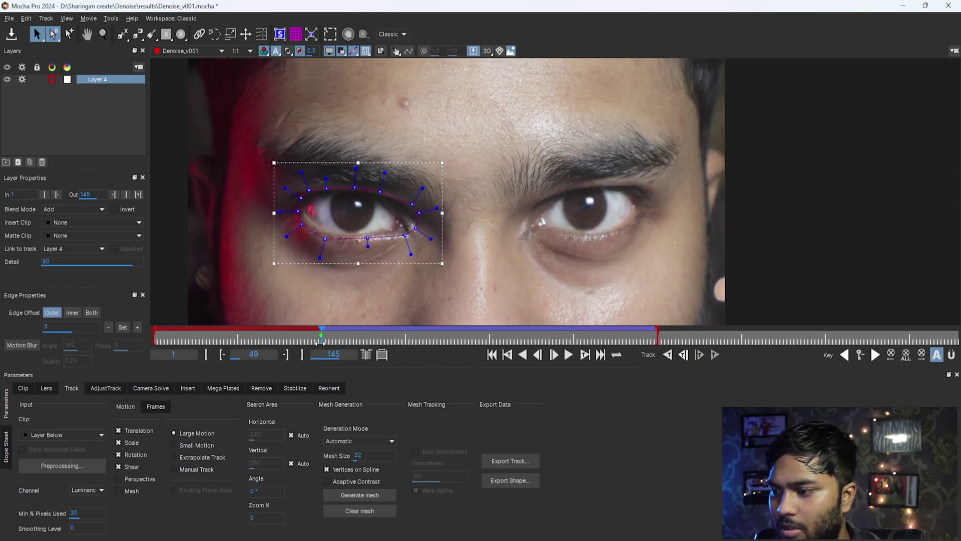
{"action": "left_click", "coordinate": [673, 358]}
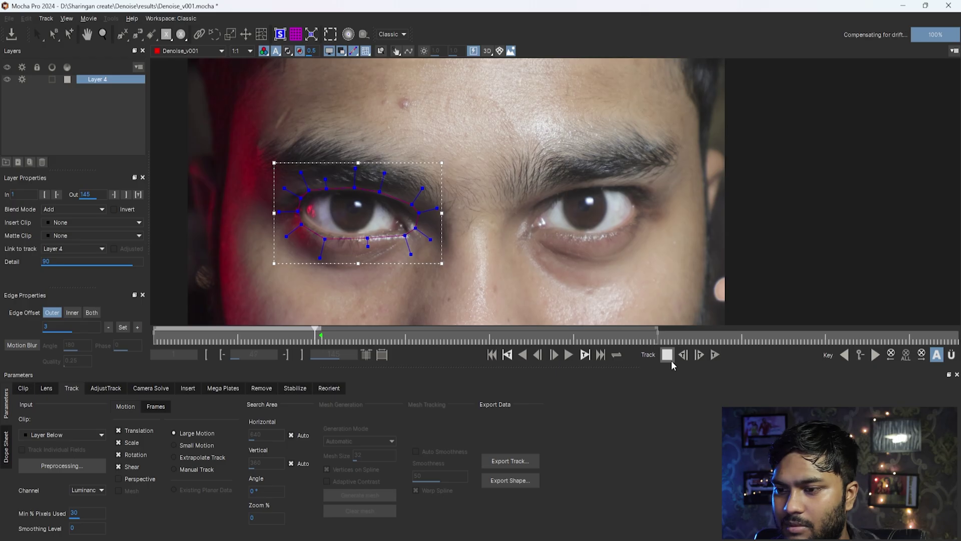
{"action": "left_click", "coordinate": [486, 286]}
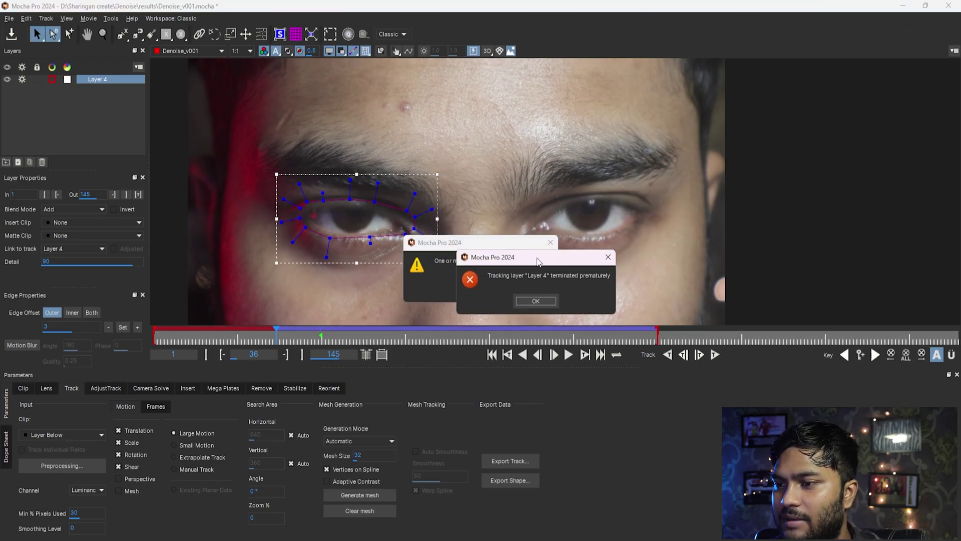
{"action": "left_click", "coordinate": [595, 302]}
{"action": "left_click", "coordinate": [481, 289]}
Step back to frame 35 and reshape the spline's upper points to follow the closing eyelid.
{"action": "mouse_move", "coordinate": [277, 338]}
{"action": "left_mouse_down"}
{"action": "mouse_move", "coordinate": [322, 340]}
{"action": "mouse_move", "coordinate": [275, 339]}
{"action": "left_mouse_up"}
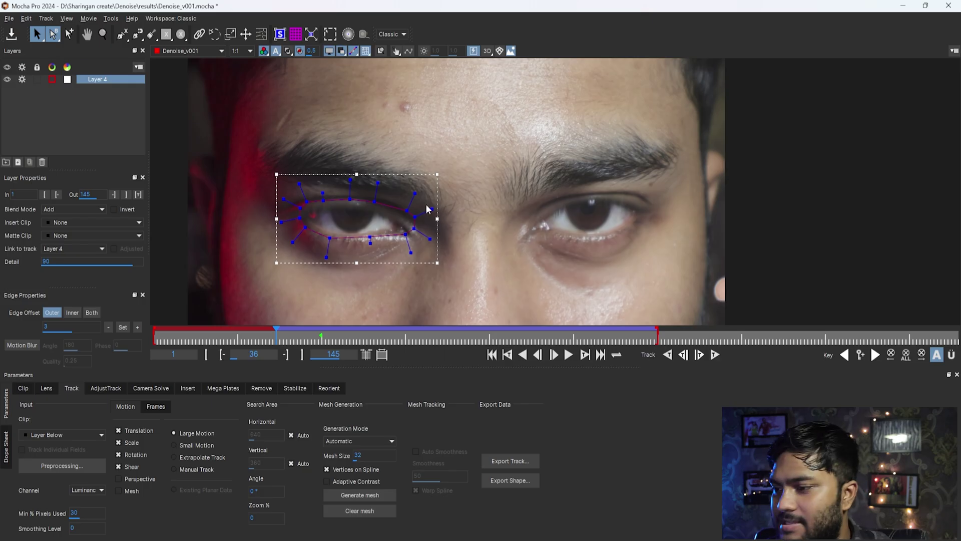
{"action": "left_click", "coordinate": [539, 358]}
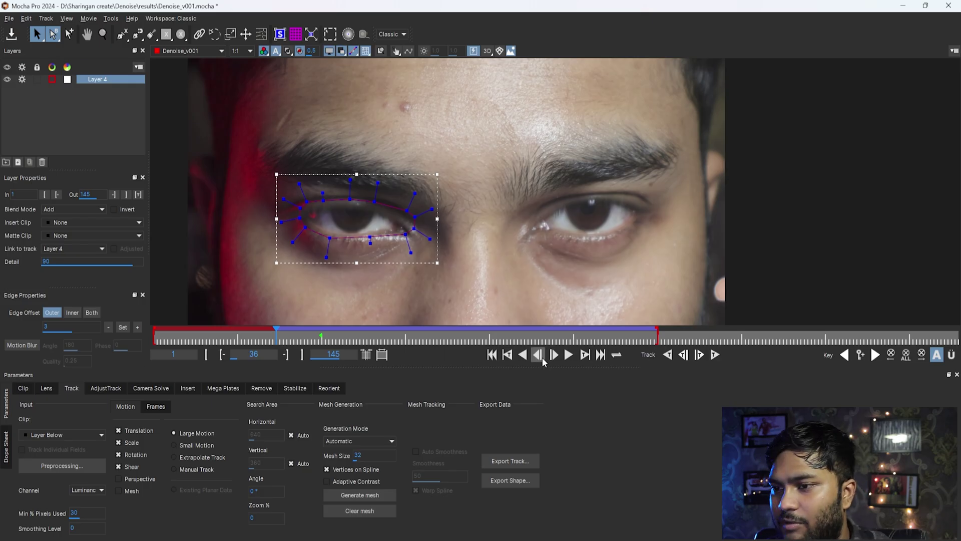
{"action": "left_click_drag", "start_coordinate": [323, 200], "coordinate": [302, 220]}
{"action": "left_click_drag", "start_coordinate": [301, 208], "coordinate": [308, 210]}
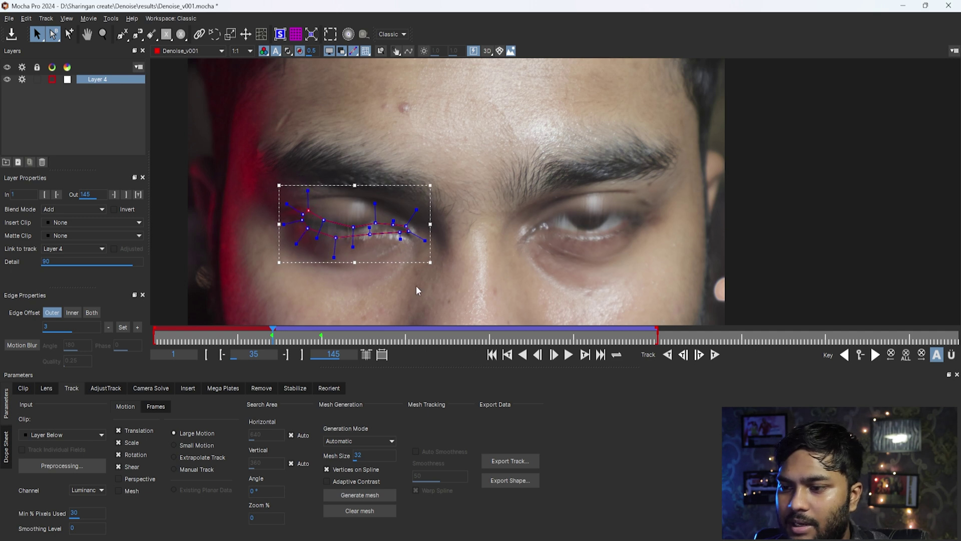
Step back to the closed-eye frames up to frame 33 and move the whole spline off the face.
{"action": "left_click", "coordinate": [537, 355]}
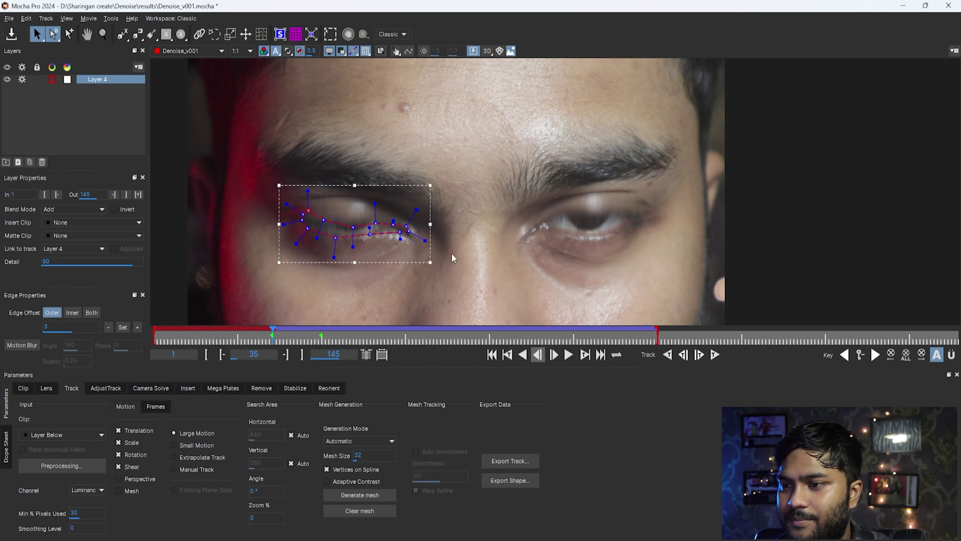
{"action": "scroll", "coordinate": [466, 257], "scroll_direction": "down", "scroll_amount": 2}
{"action": "scroll", "coordinate": [478, 262], "scroll_direction": "down", "scroll_amount": 2}
{"action": "scroll", "coordinate": [436, 251], "scroll_direction": "up", "scroll_amount": 3}
{"action": "left_click_drag", "start_coordinate": [431, 249], "coordinate": [200, 223]}
Step forward frame by frame to frame 57 and check how the spline follows the opening eye.
{"action": "left_click", "coordinate": [554, 354]}
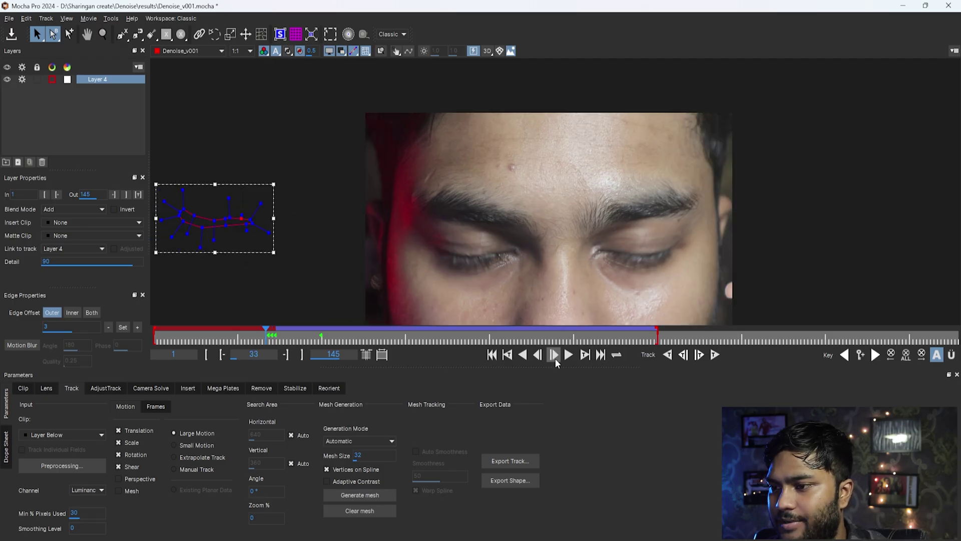
{"action": "left_click", "coordinate": [554, 359]}
{"action": "left_click", "coordinate": [553, 359]}
{"action": "left_click", "coordinate": [554, 359]}
{"action": "left_click", "coordinate": [554, 360]}
{"action": "left_click", "coordinate": [554, 359]}
{"action": "left_click", "coordinate": [555, 360]}
{"action": "left_click", "coordinate": [555, 360]}
{"action": "left_click", "coordinate": [555, 360]}
{"action": "left_click", "coordinate": [555, 361]}
{"action": "left_click", "coordinate": [554, 355]}
{"action": "left_click", "coordinate": [554, 355]}
{"action": "left_click", "coordinate": [554, 354]}
{"action": "left_click", "coordinate": [554, 355]}
{"action": "left_click", "coordinate": [554, 355]}
{"action": "left_click", "coordinate": [554, 355]}
{"action": "left_click", "coordinate": [553, 354]}
{"action": "left_click", "coordinate": [553, 355]}
{"action": "left_click", "coordinate": [553, 355]}
{"action": "left_click", "coordinate": [553, 355]}
{"action": "left_click", "coordinate": [553, 354]}
{"action": "left_click", "coordinate": [554, 354]}
{"action": "scroll", "coordinate": [585, 265], "scroll_direction": "up", "scroll_amount": 2}
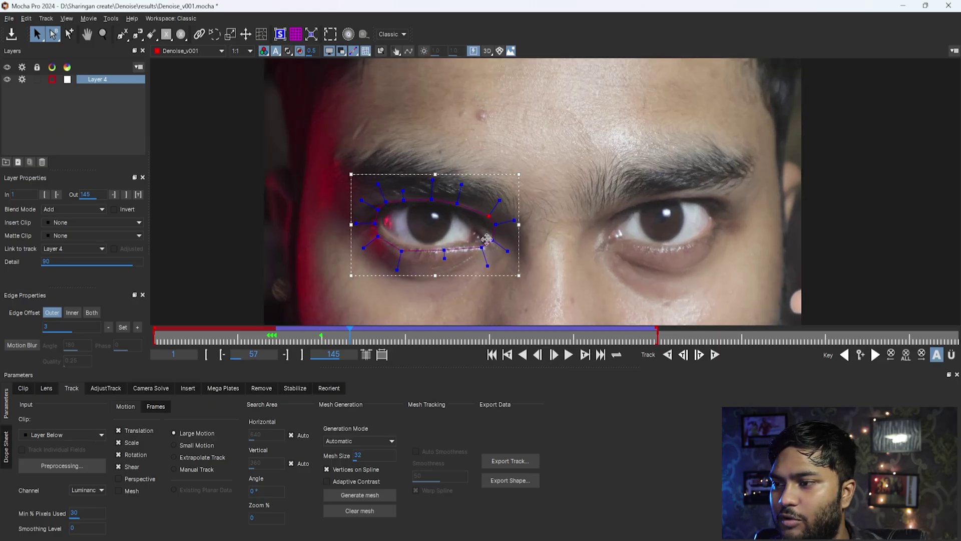
Select the tracked eye layer and copy its tracking data to the clipboard in Nuke Corner Pin (*.nk) format.
{"action": "left_click", "coordinate": [89, 89]}
{"action": "left_click", "coordinate": [93, 80]}
{"action": "left_click", "coordinate": [476, 213]}
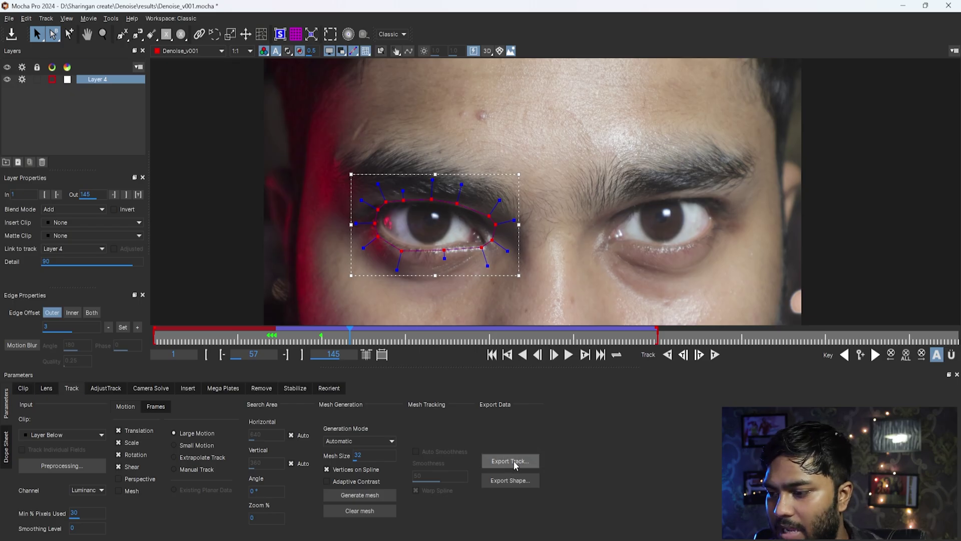
{"action": "left_click", "coordinate": [513, 461]}
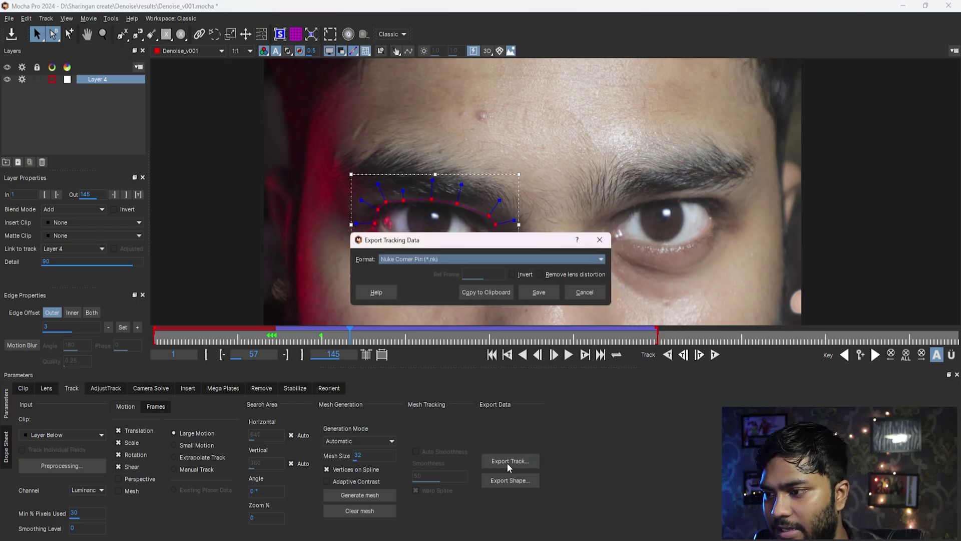
{"action": "left_click", "coordinate": [393, 268]}
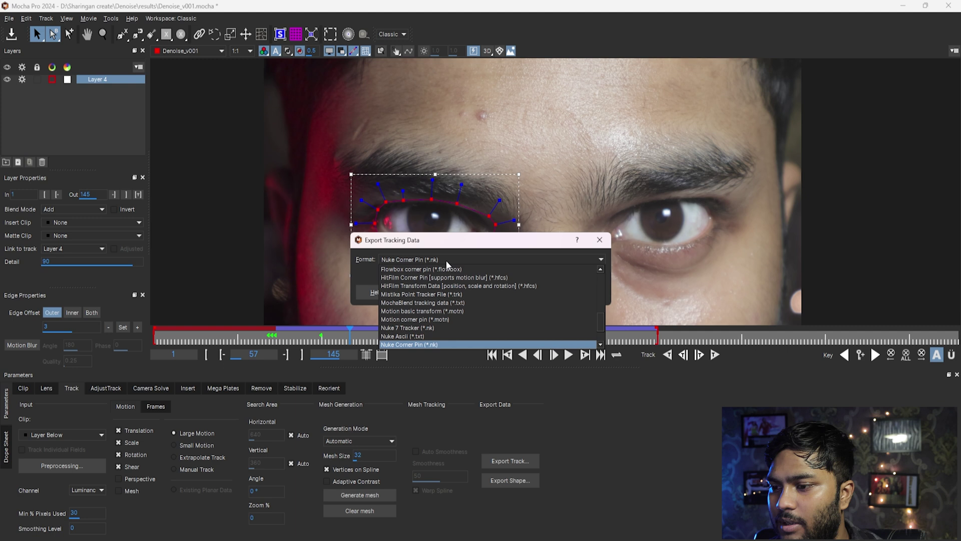
{"action": "left_click", "coordinate": [422, 344]}
{"action": "left_click", "coordinate": [484, 292]}
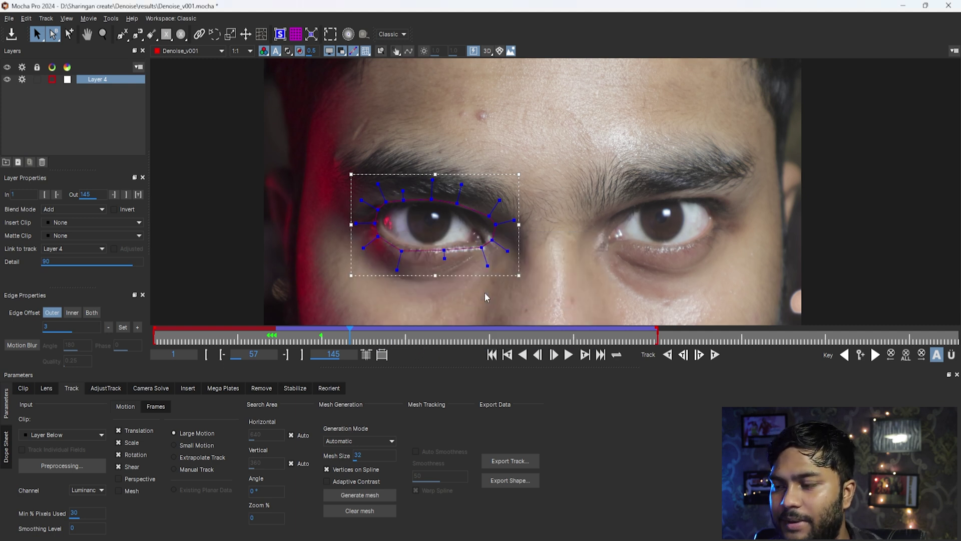